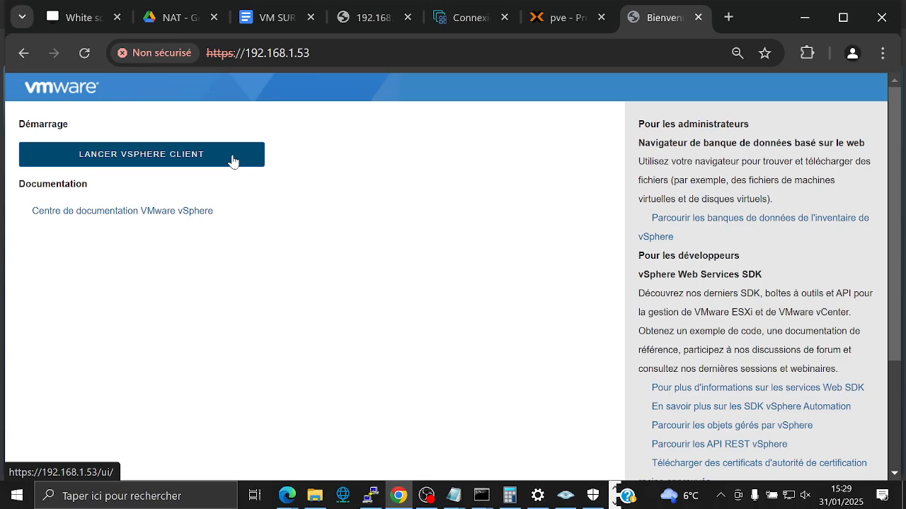
- Launch the vSphere Client from the vCenter landing page and dismiss the Google Translate offer
left_click(234, 161)
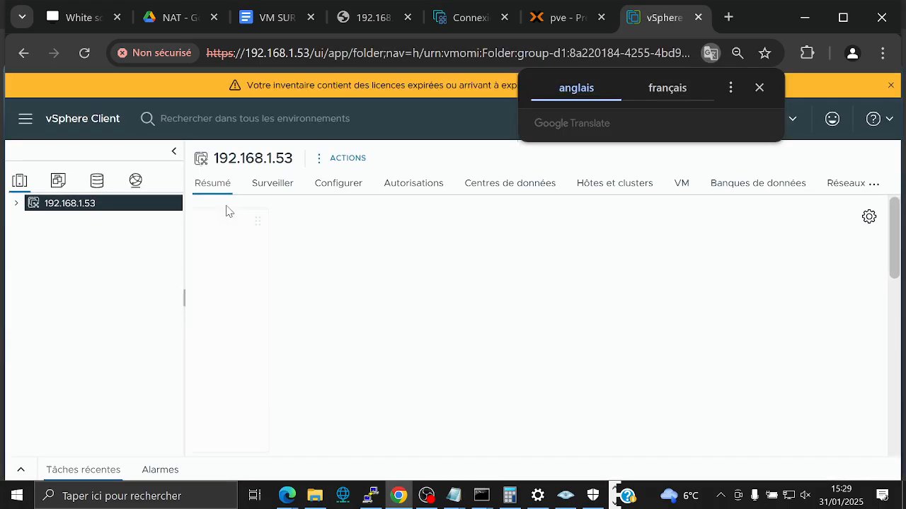
left_click(759, 87)
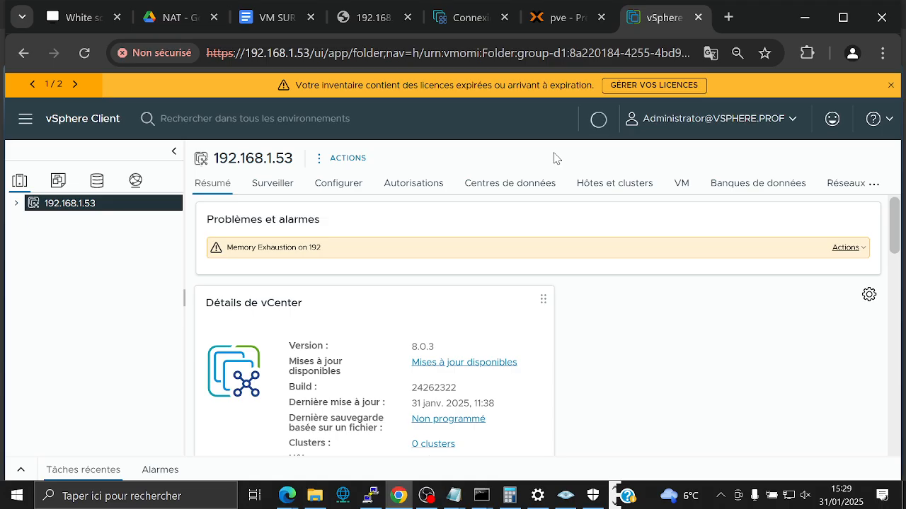
- Close the expired-licence and critical-update banners, expand 192.168.1.53, and zoom the page out
left_click(891, 85)
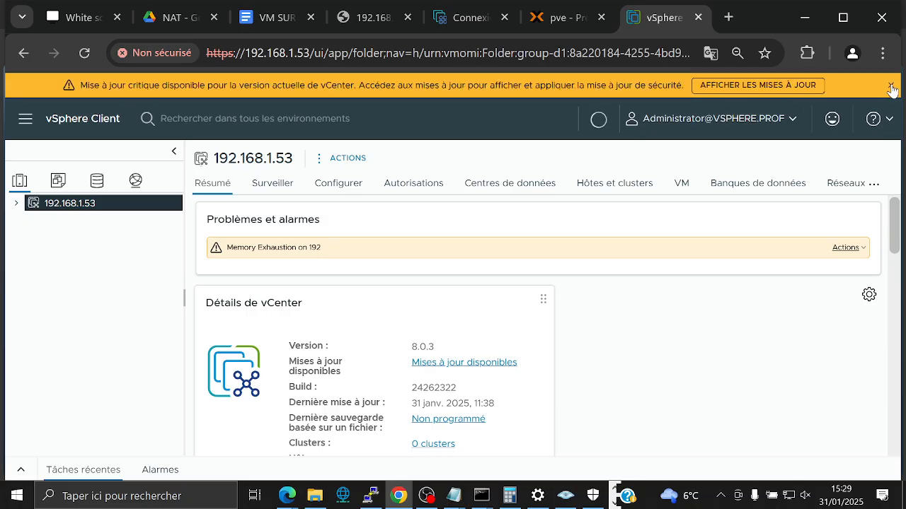
left_click(891, 85)
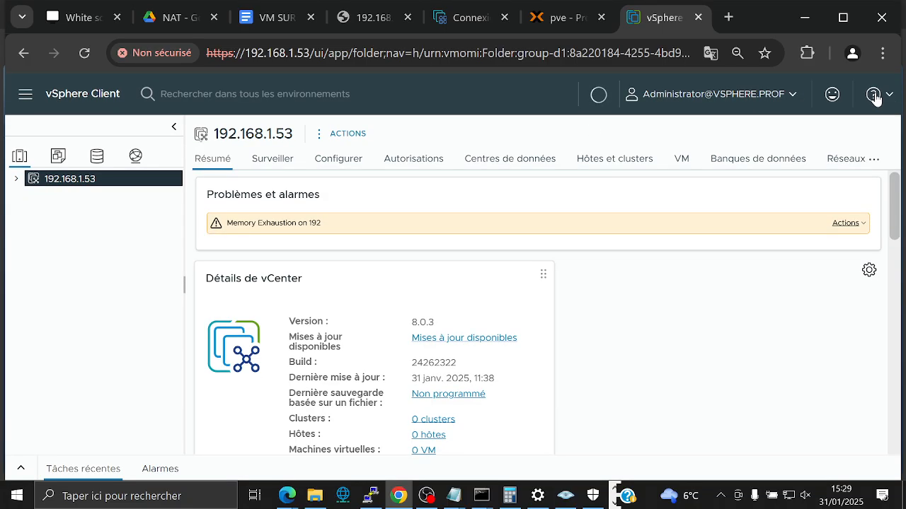
left_click(17, 180)
scroll(725, 274, "down", 1)
scroll(724, 273, "down", 5)
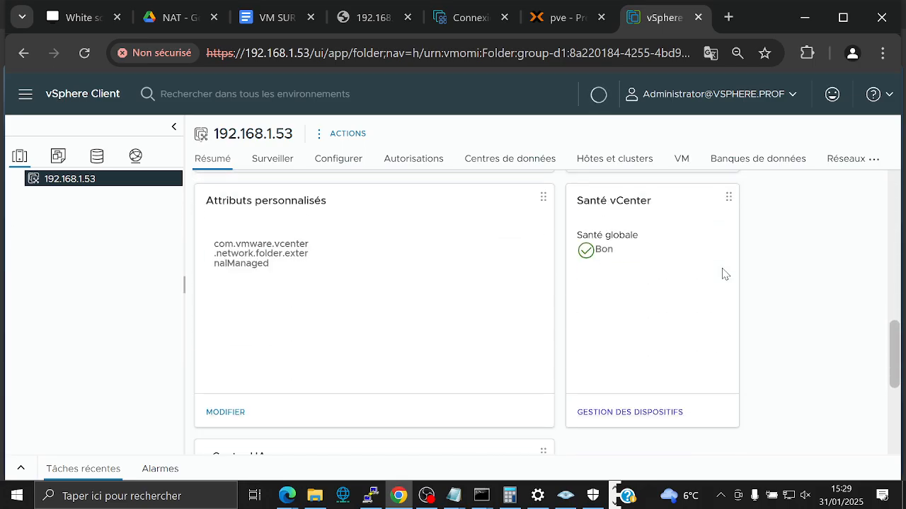
scroll(725, 273, "up", 6)
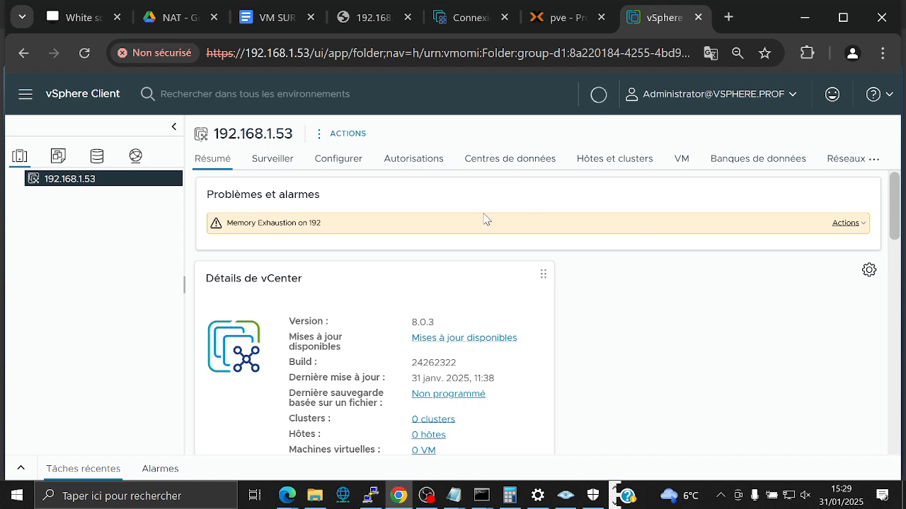
key("ctrl+minus")
key("ctrl+minus")
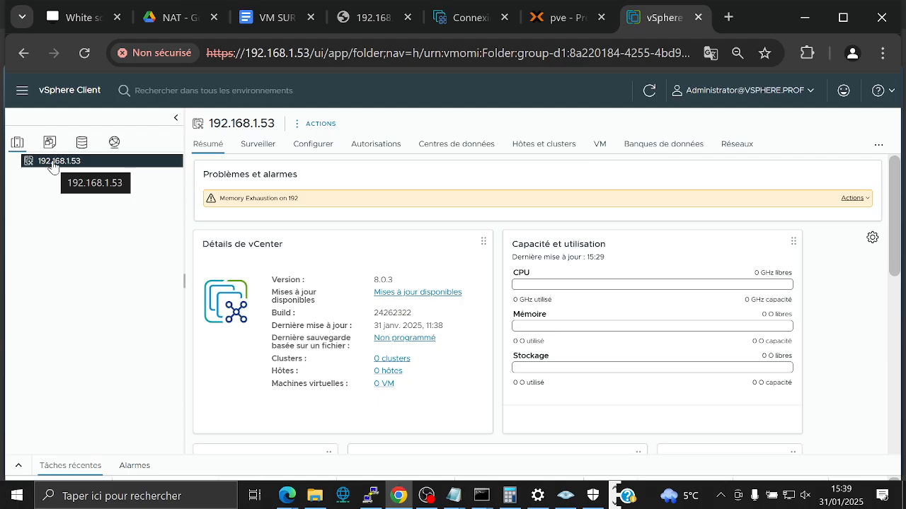
- Look through the vCenter actions, the navigator panel and the home page's vCenter server list
right_click(94, 167)
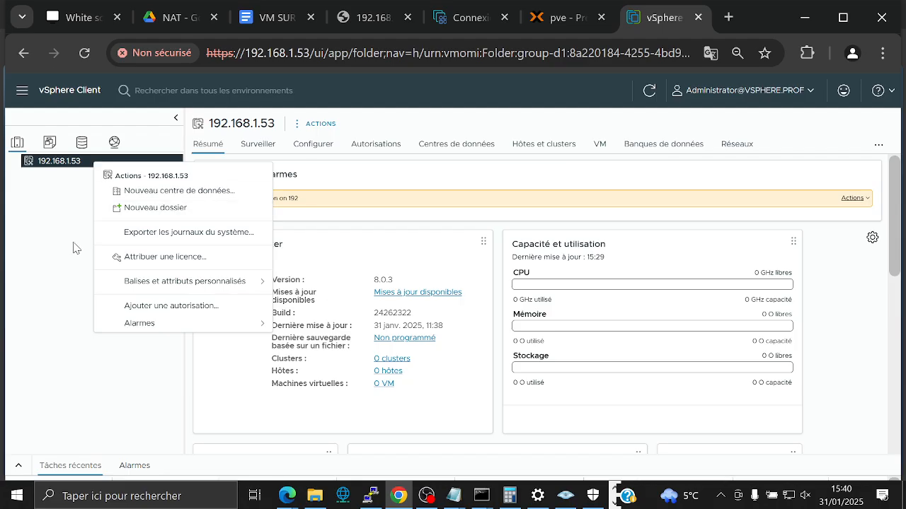
left_click(175, 119)
left_click(175, 117)
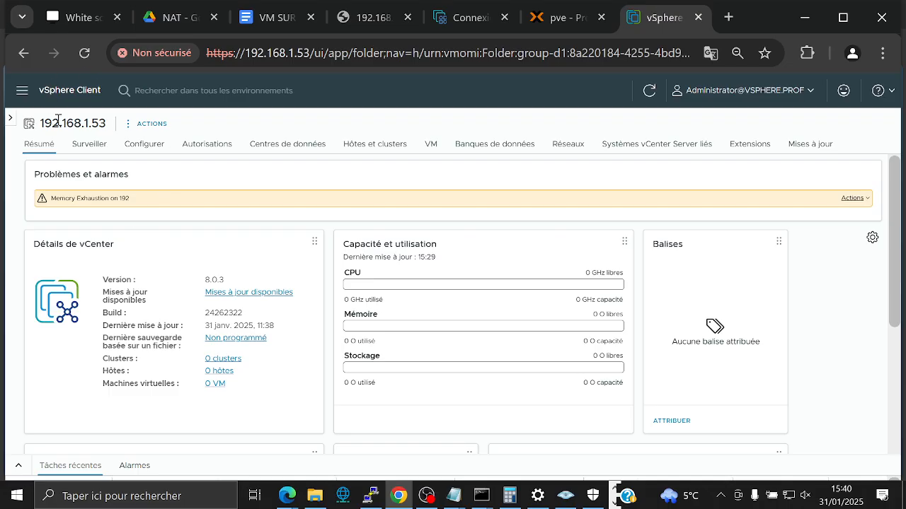
left_click(10, 119)
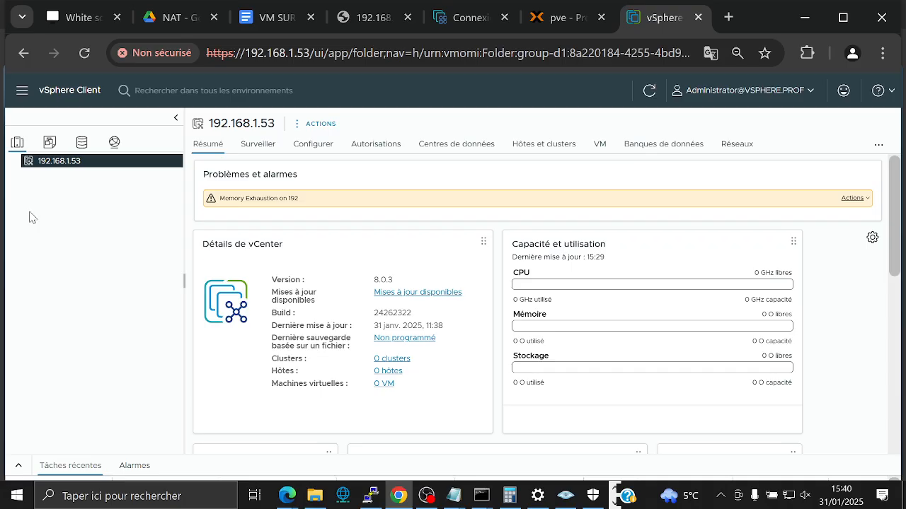
left_click(21, 102)
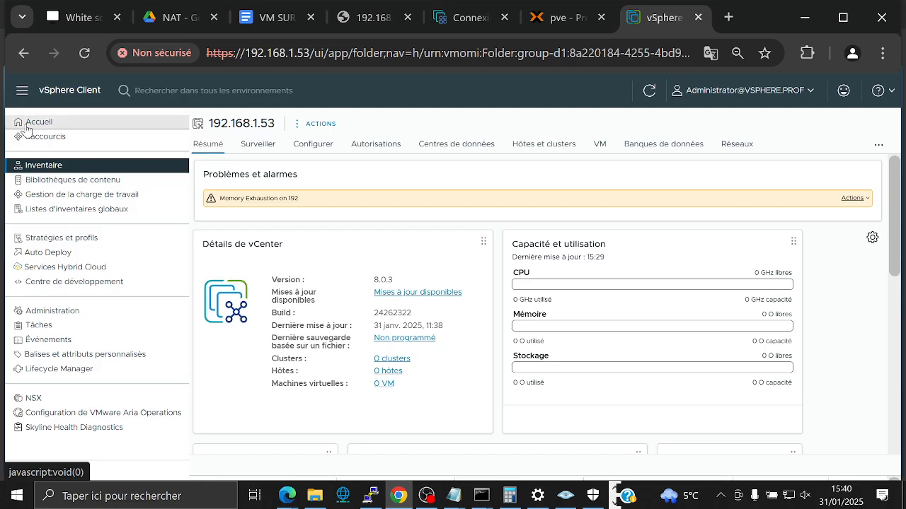
left_click(27, 127)
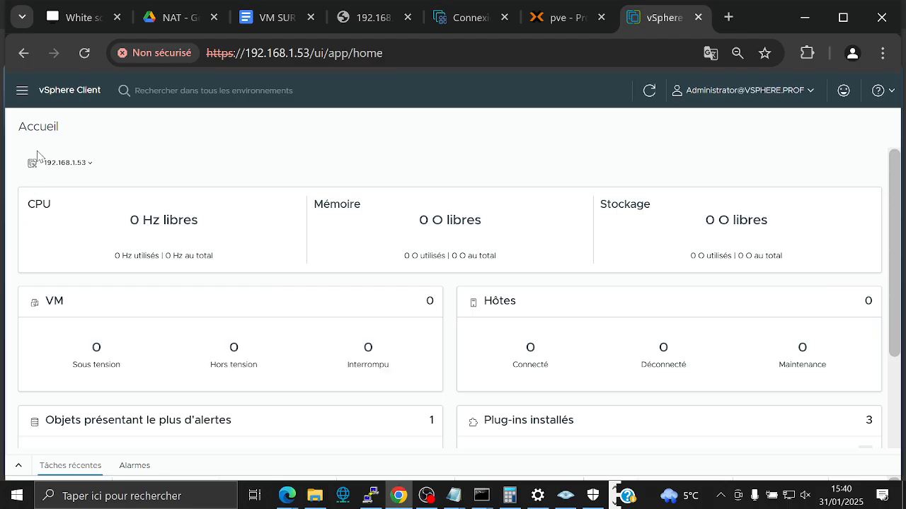
right_click(59, 165)
left_click(46, 164)
- Open Hôtes et clusters from the Raccourcis page to show the 192.168.1.53 inventory
left_click(21, 96)
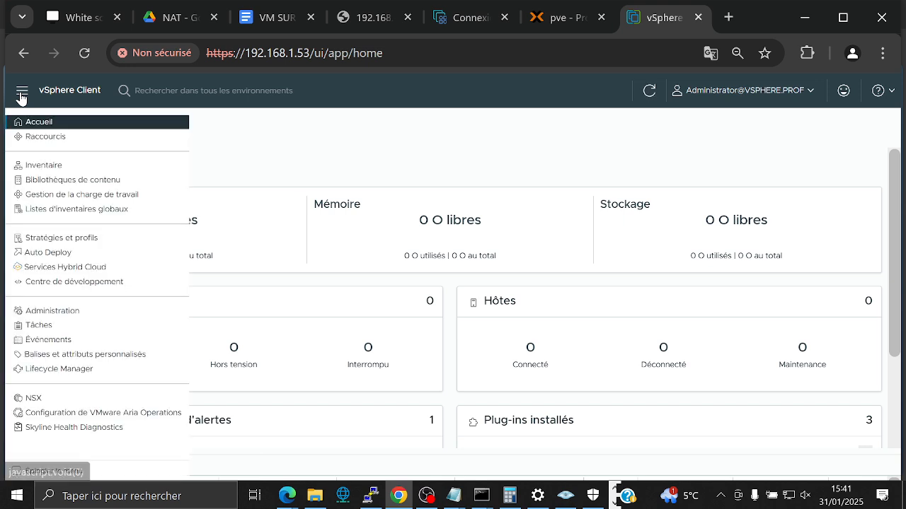
left_click(28, 138)
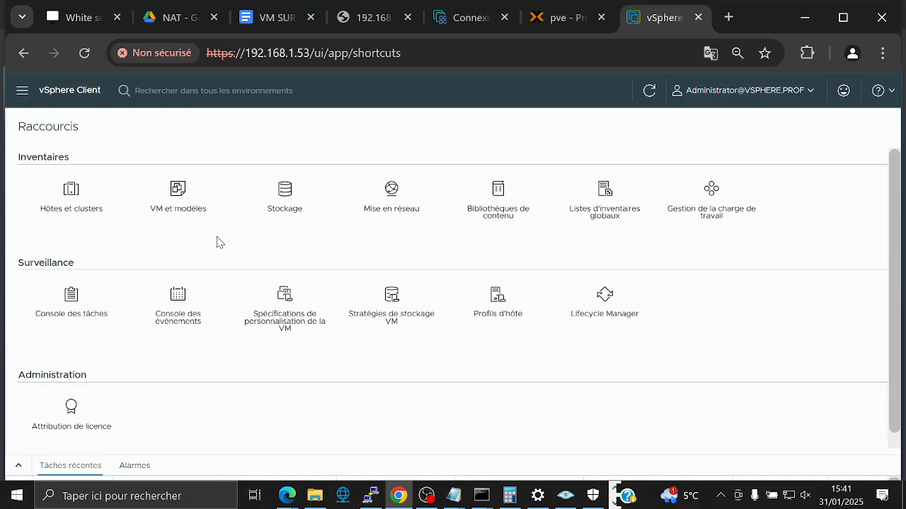
right_click(66, 183)
left_click(66, 188)
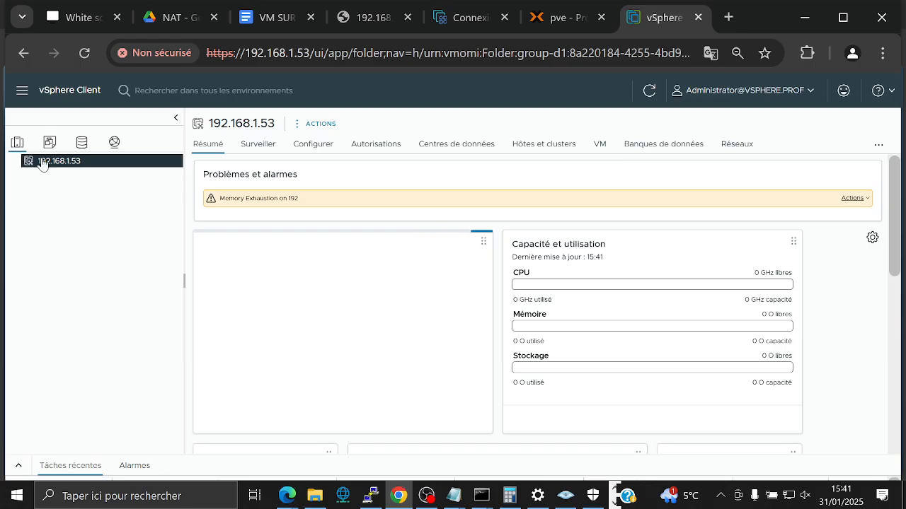
left_click(22, 92)
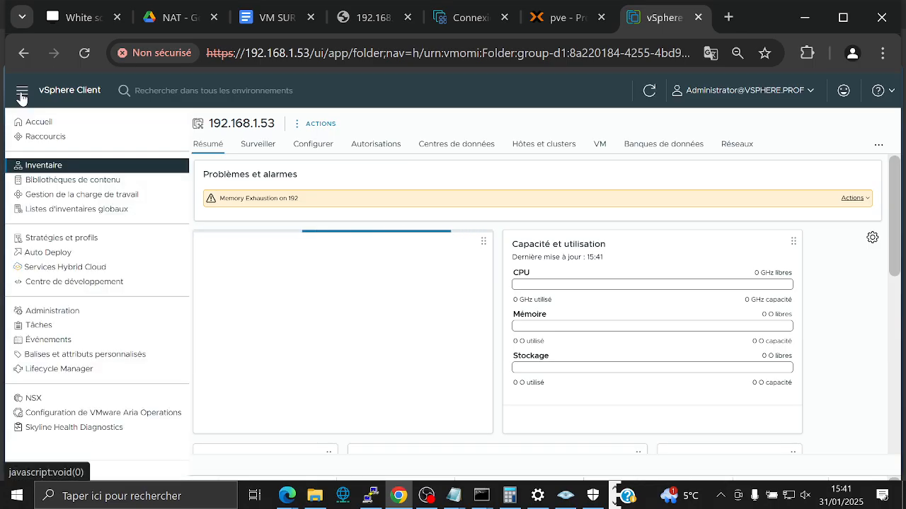
left_click(30, 138)
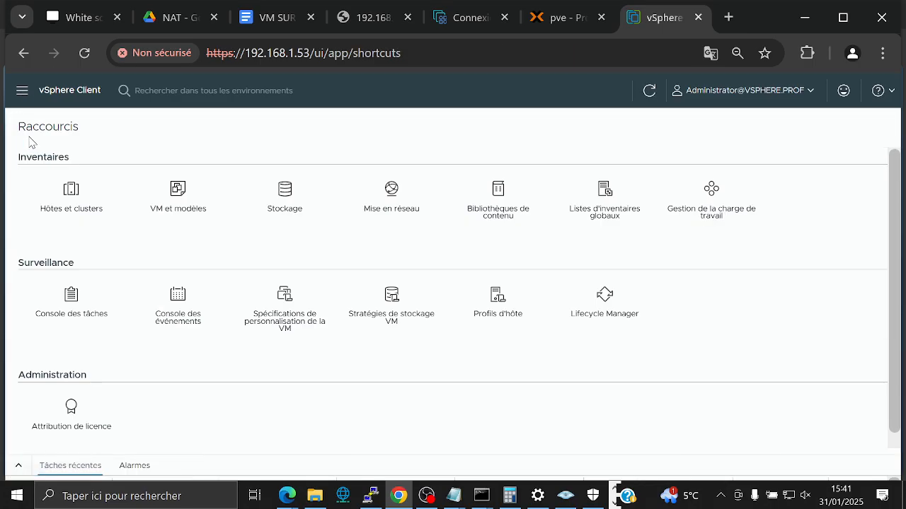
left_click(72, 194)
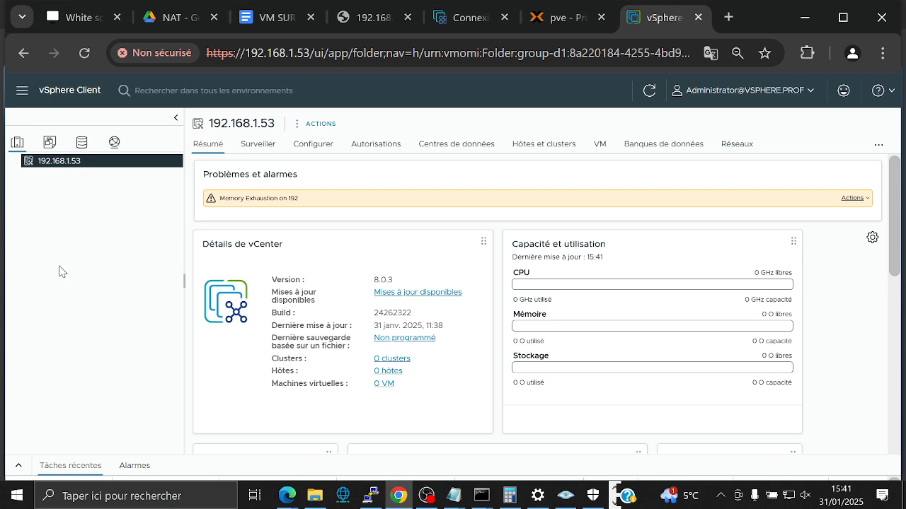
- Choose Nouveau centre de données from the 192.168.1.53 context menu
right_click(56, 167)
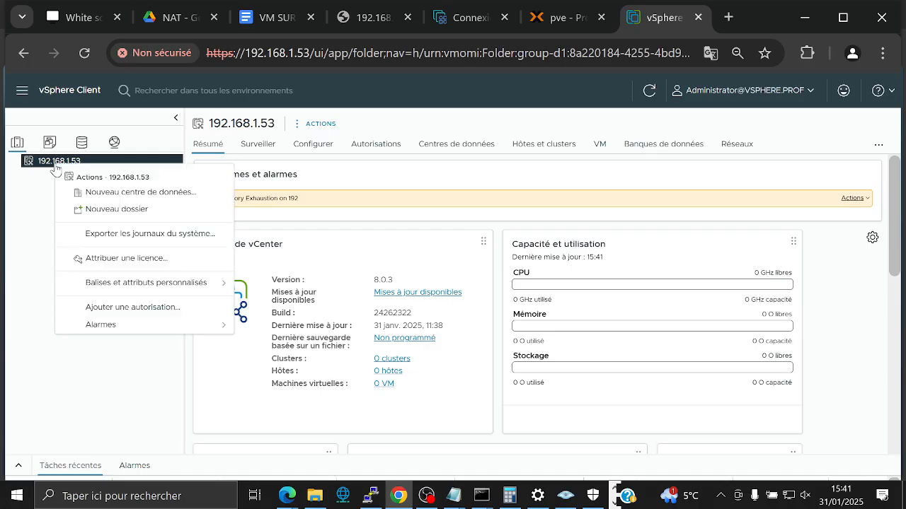
left_click(211, 198)
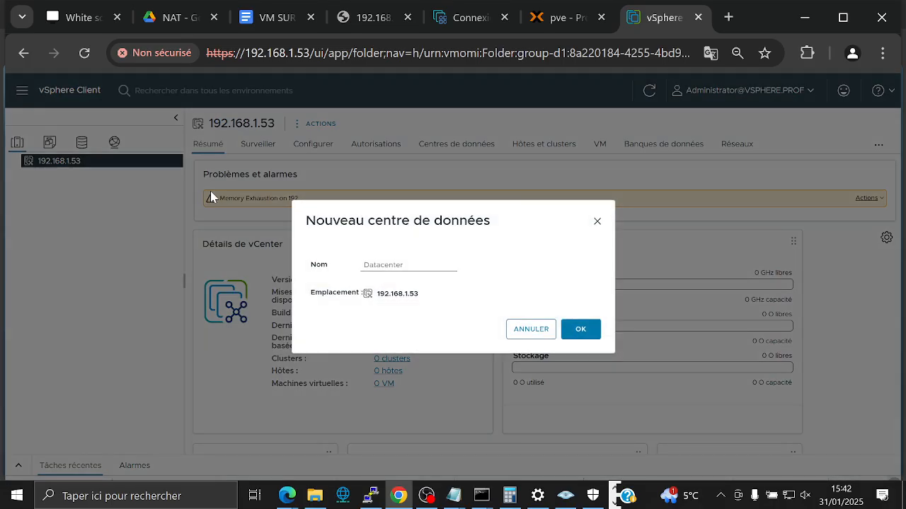
- Replace the default name 'Datacenter' with 'Prof' and confirm with OK
left_click(378, 265)
left_click_drag(424, 265, 342, 268)
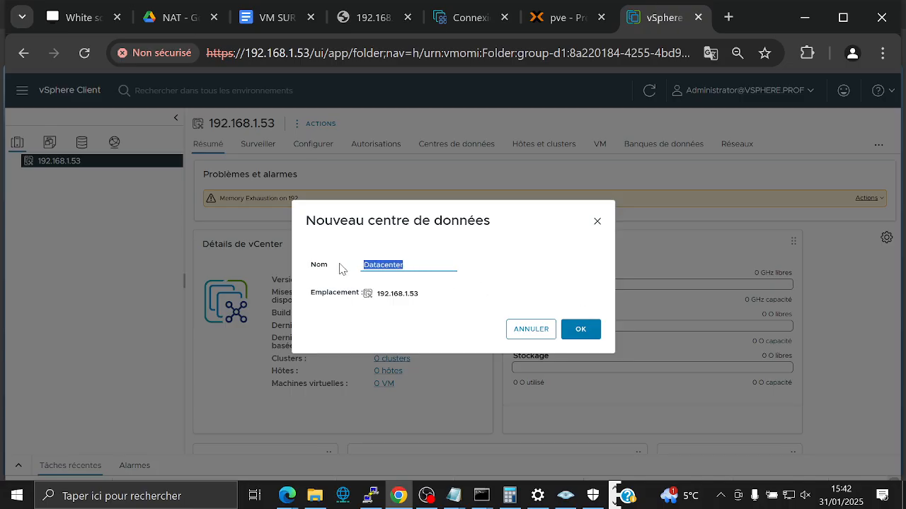
type("Prof")
left_click(580, 331)
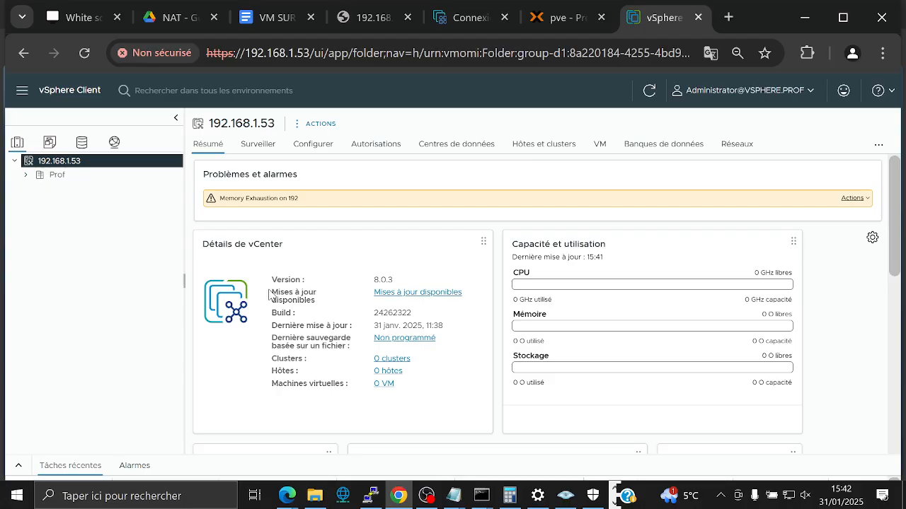
- Expand the Prof datacenter in the inventory tree to see its contents
left_click(26, 175)
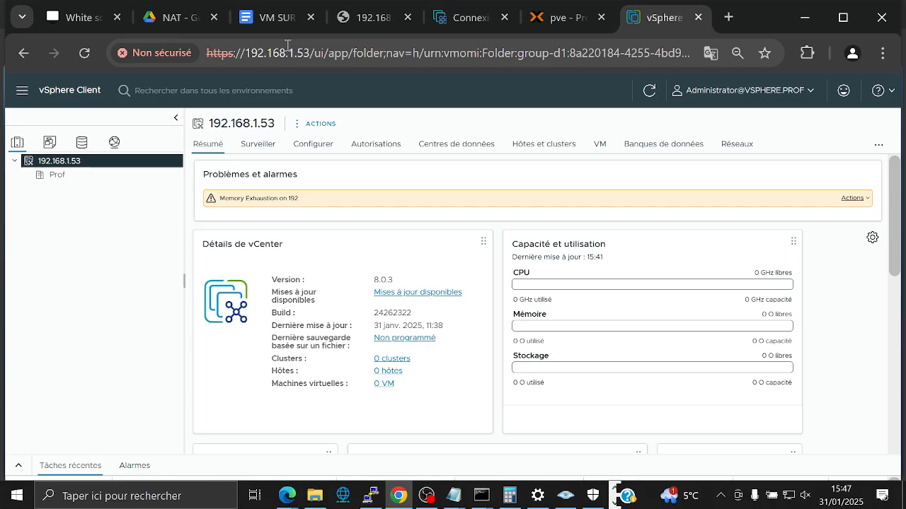
- Select the Prof datacenter and choose Nouveau cluster... from its context menu
left_click(52, 177)
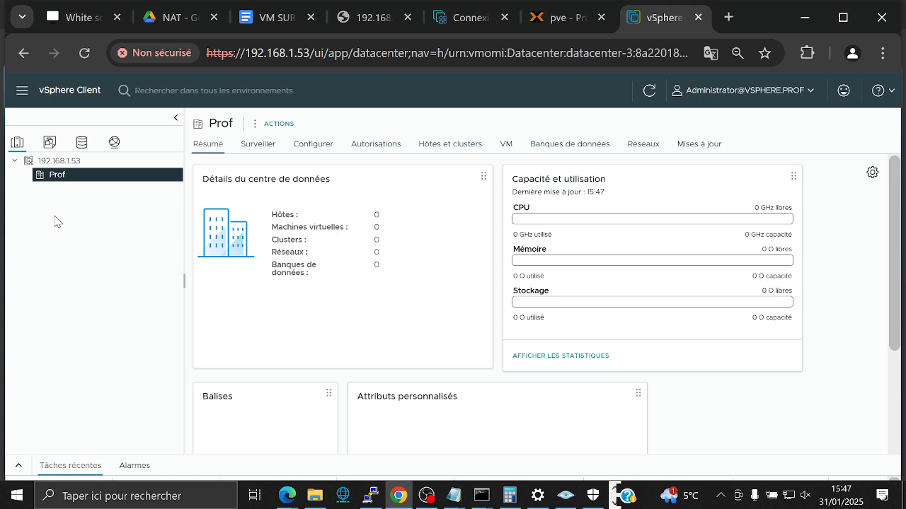
right_click(54, 178)
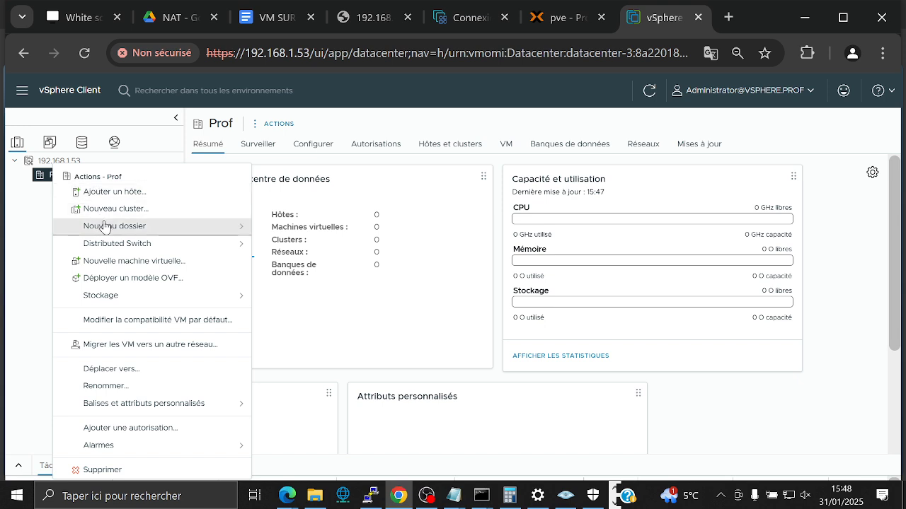
left_click(155, 211)
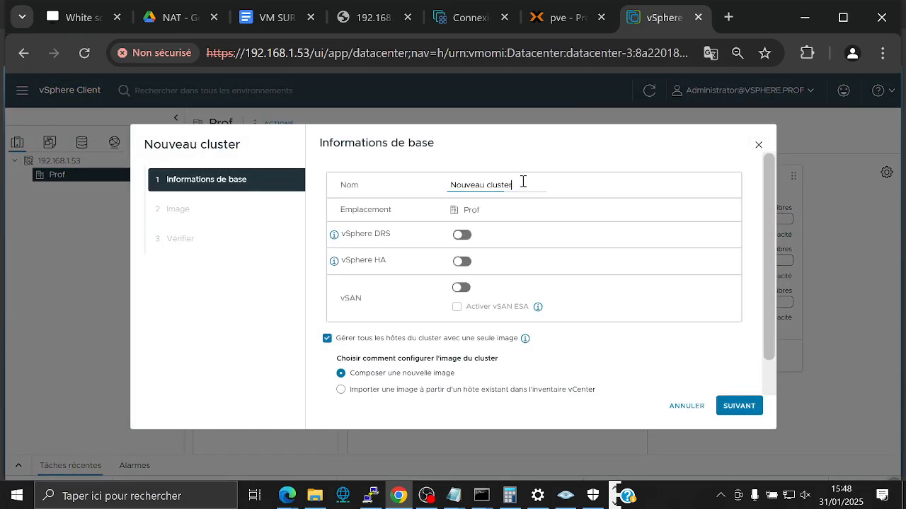
- Replace the default cluster name with 'Torcy' and continue to the Image step
left_click_drag(521, 182, 442, 185)
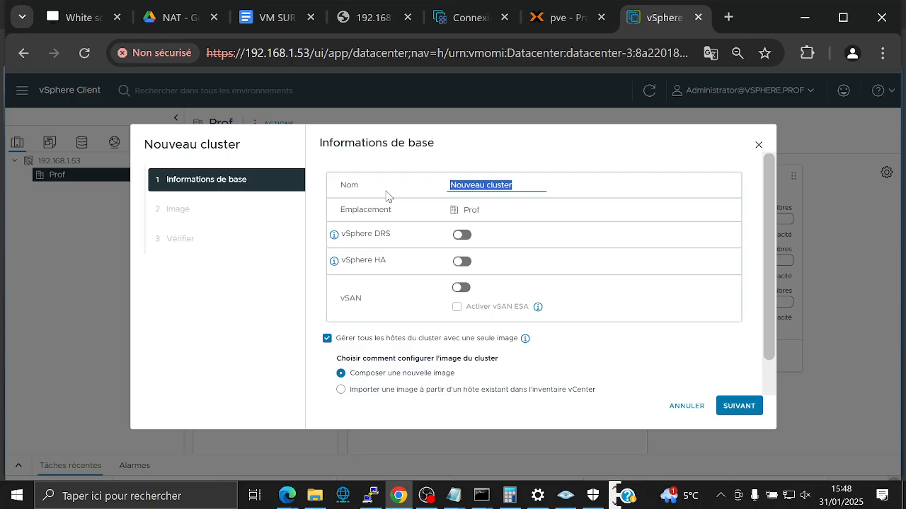
key("BackSpace")
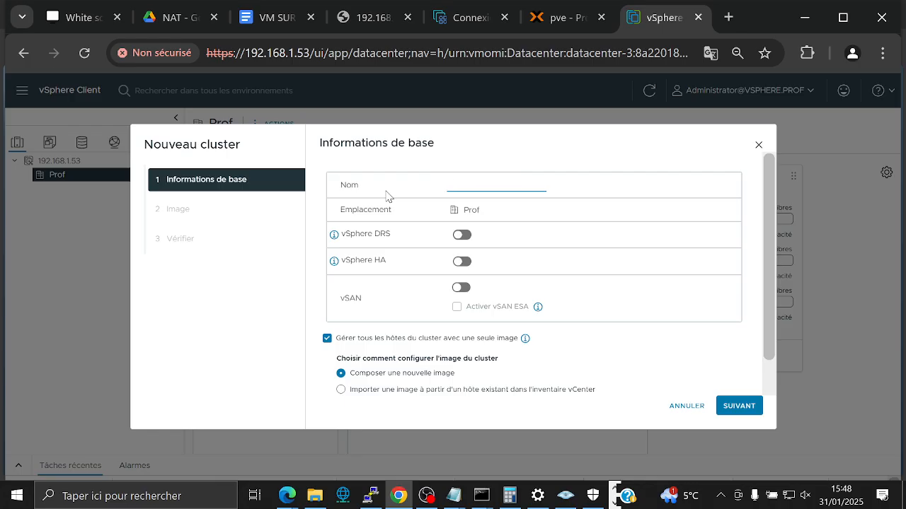
type("Torcy")
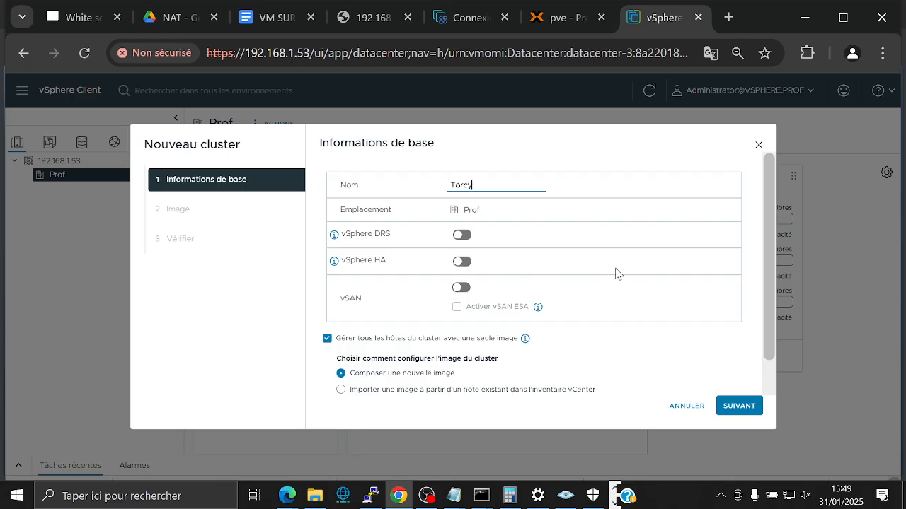
scroll(615, 274, "down", 1)
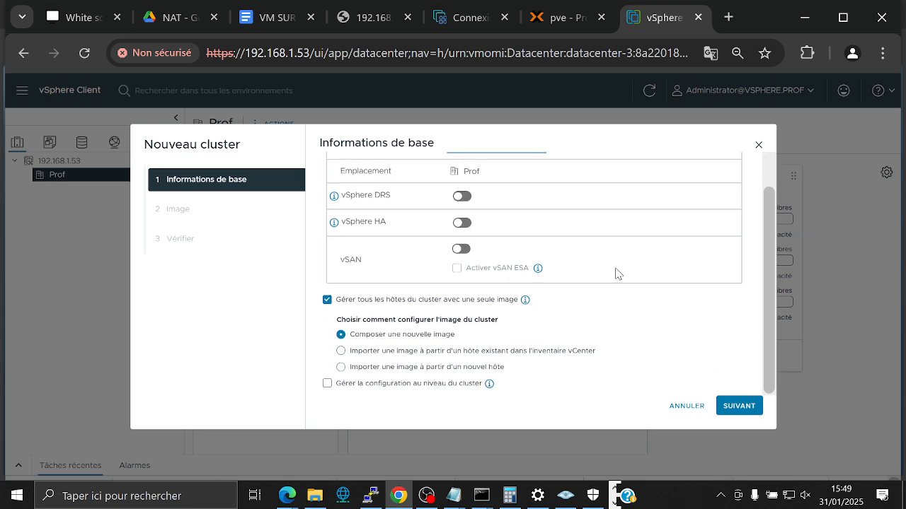
scroll(615, 274, "up", 1)
scroll(616, 274, "down", 1)
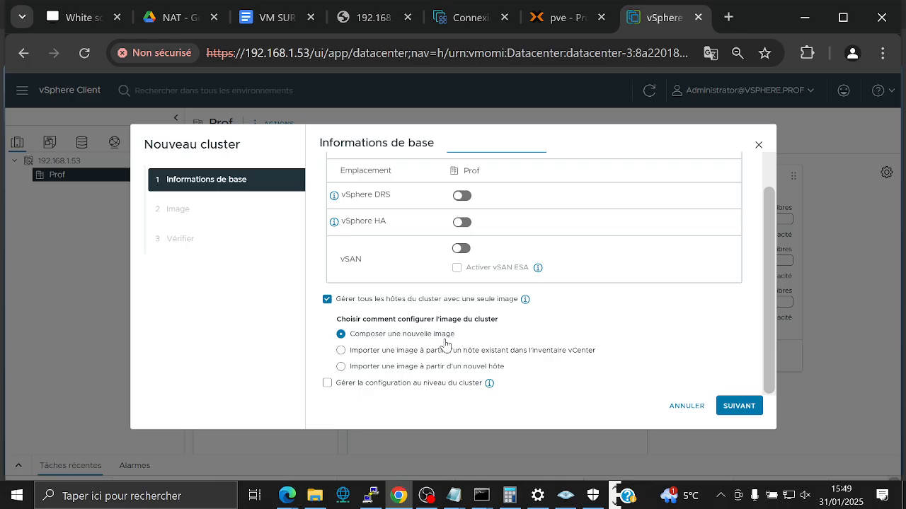
left_click(739, 406)
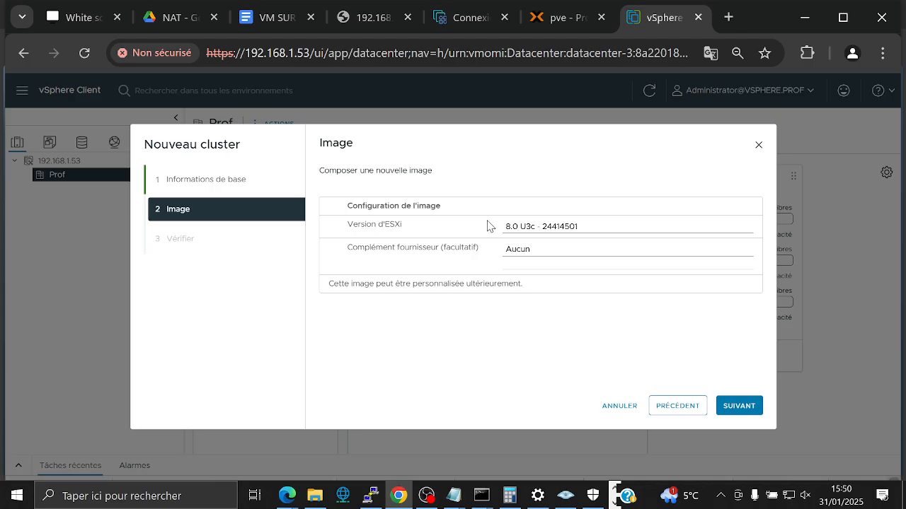
- Keep the default ESXi 8.0 U3c image, review the summary, and finish the wizard
left_click(736, 409)
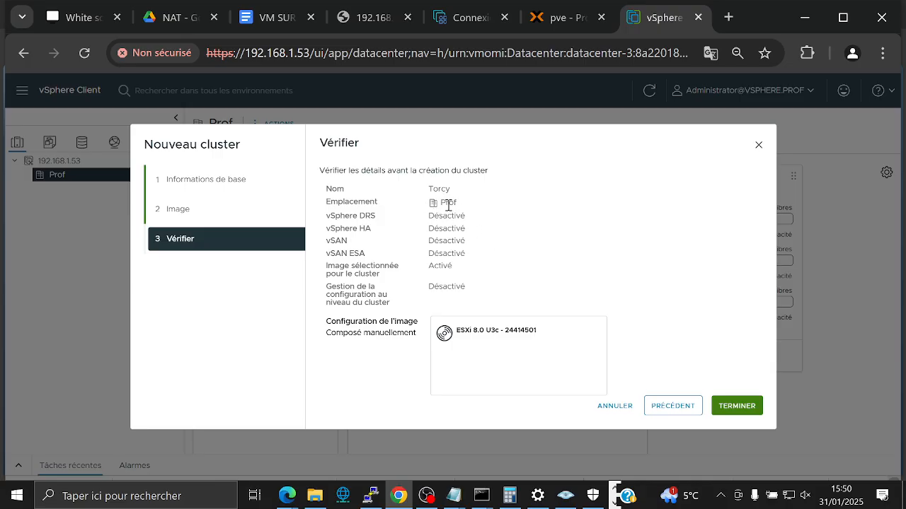
left_click(737, 405)
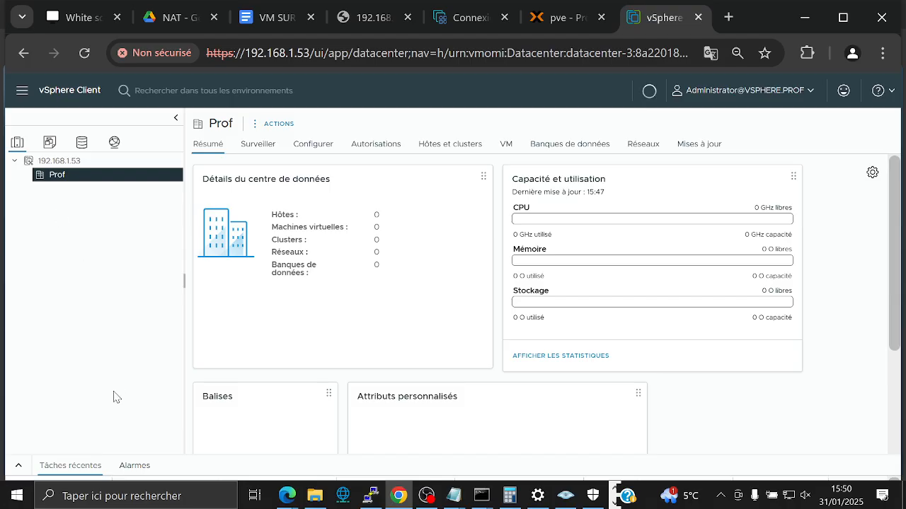
- Check the enlarged recent tasks list, then open the Torcy cluster's Quickstart page and actions
left_click(18, 465)
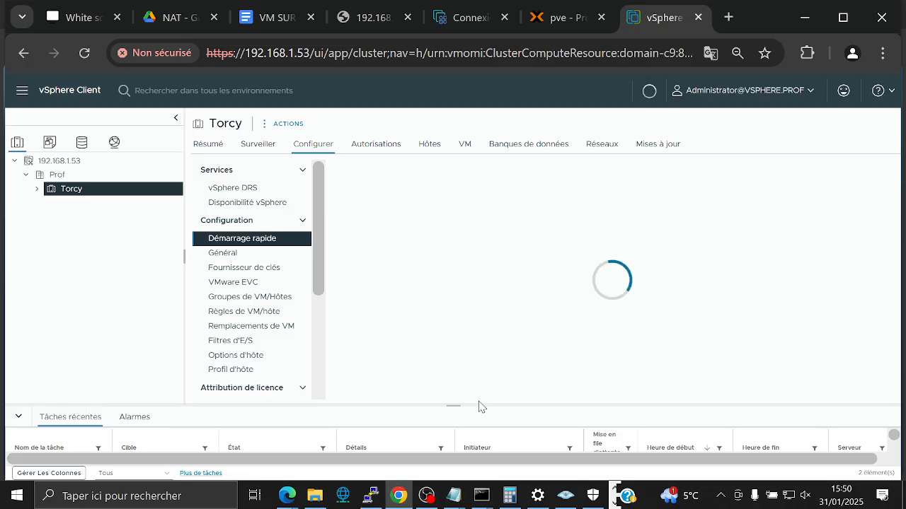
left_click_drag(453, 406, 436, 350)
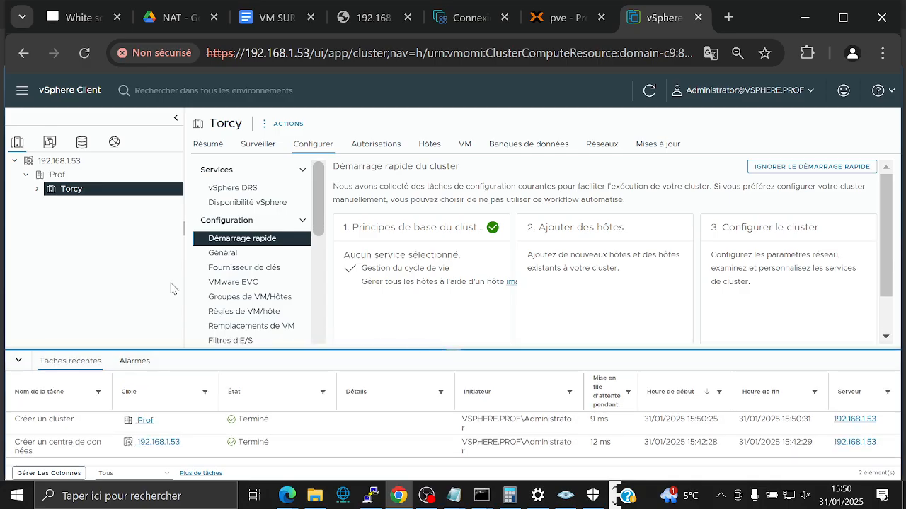
left_click(58, 175)
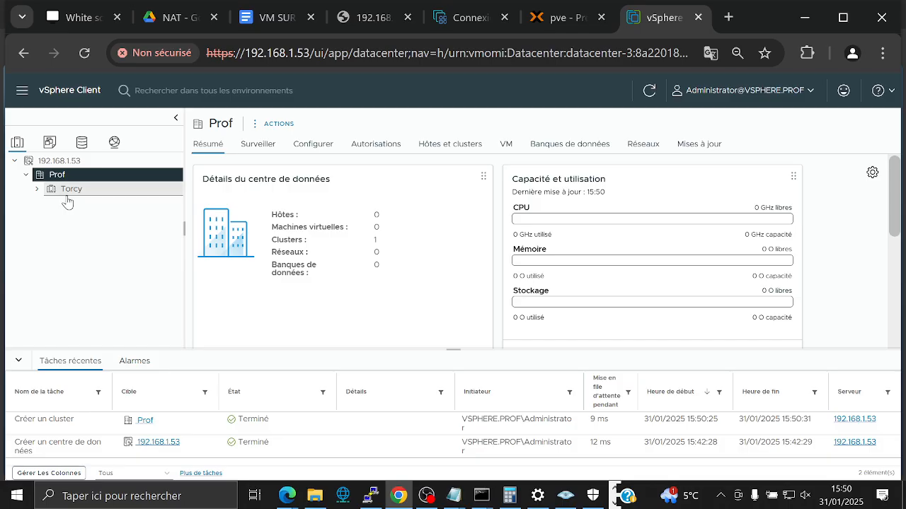
left_click(70, 189)
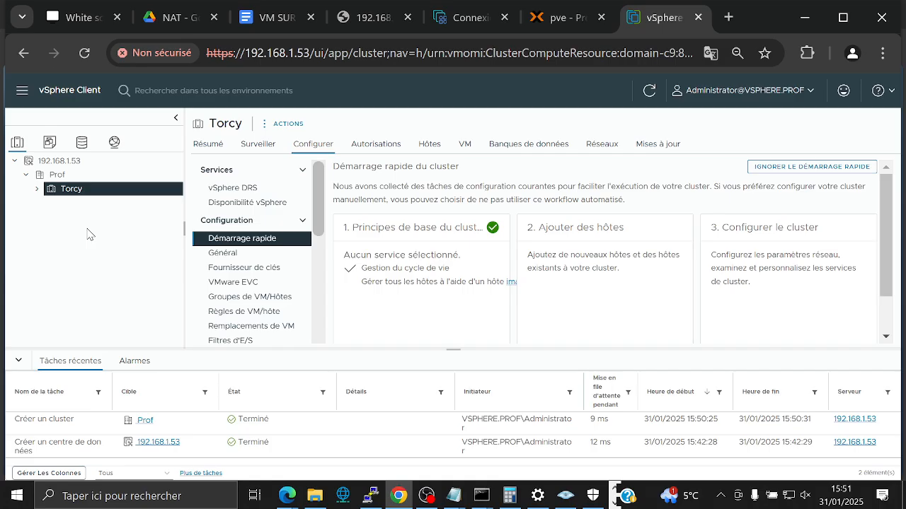
right_click(71, 197)
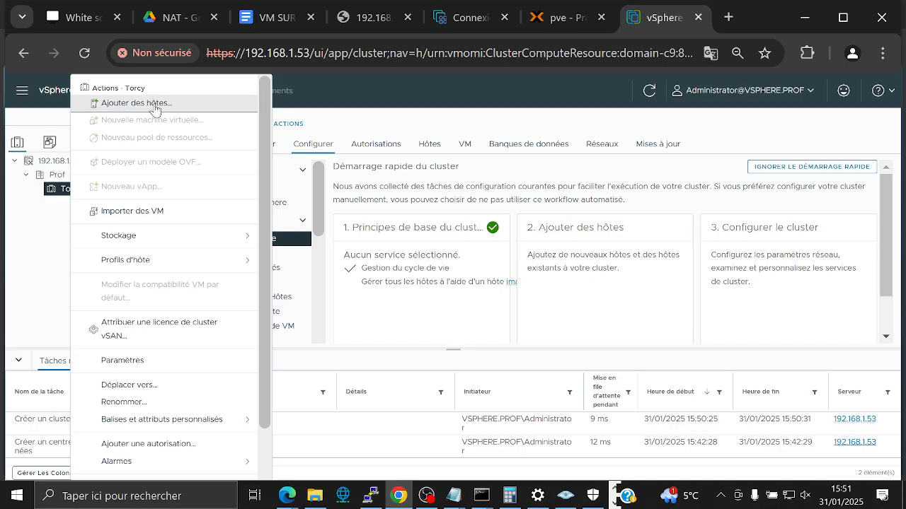
left_click(40, 205)
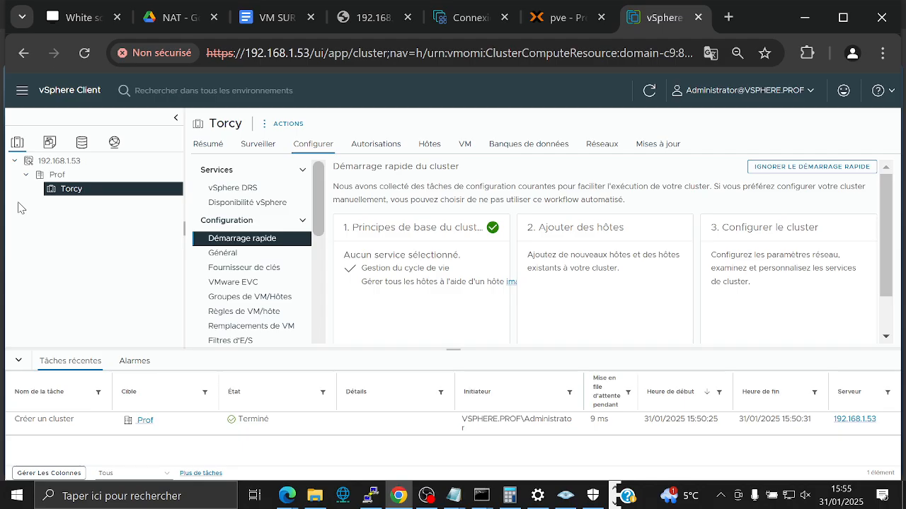
- Launch the Add Hosts wizard on cluster Torcy and enter 192.168.1.130 as the first host address
right_click(63, 193)
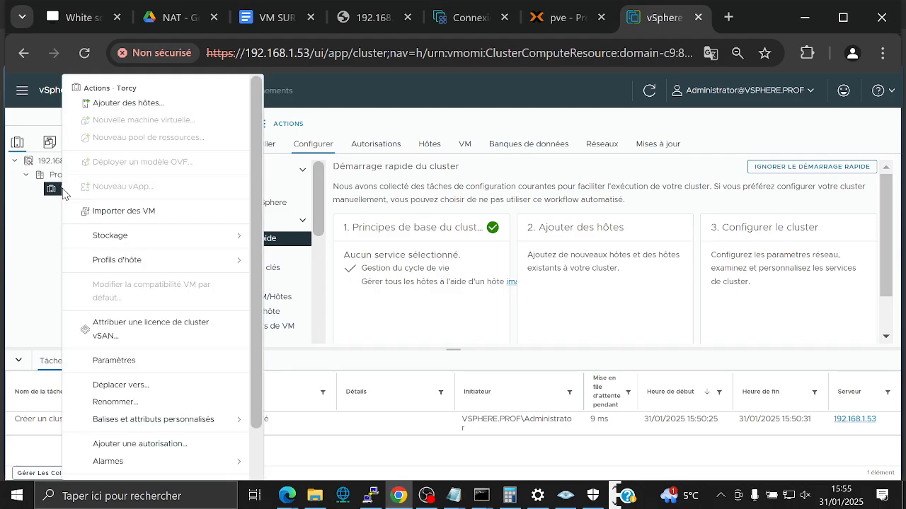
left_click(109, 104)
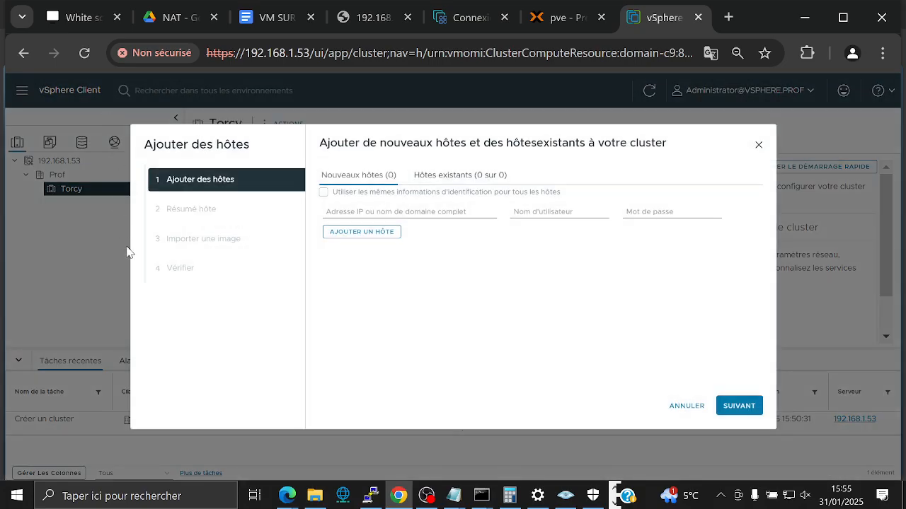
left_click(333, 213)
type("192.168.")
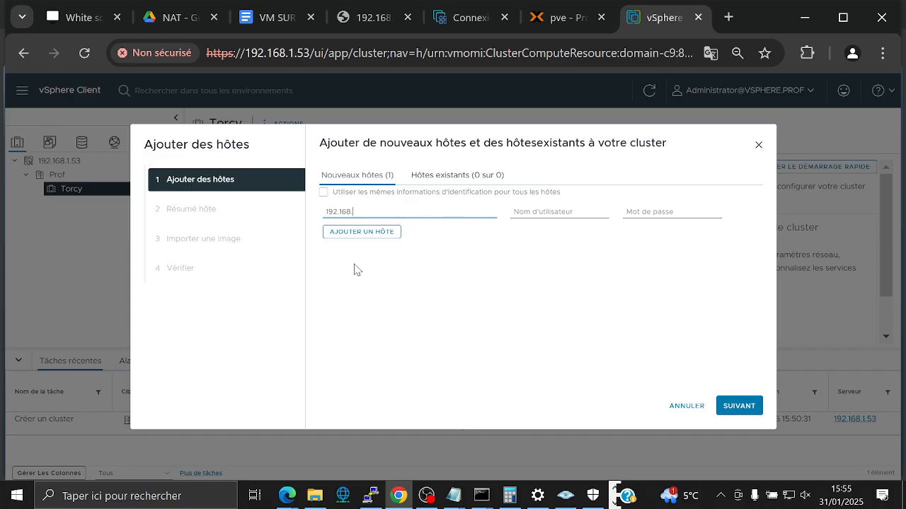
type("11.130")
- Add host 192.168.1.54, then give 192.168.1.130 and 192.168.1.54 username root and their passwords
left_click(361, 234)
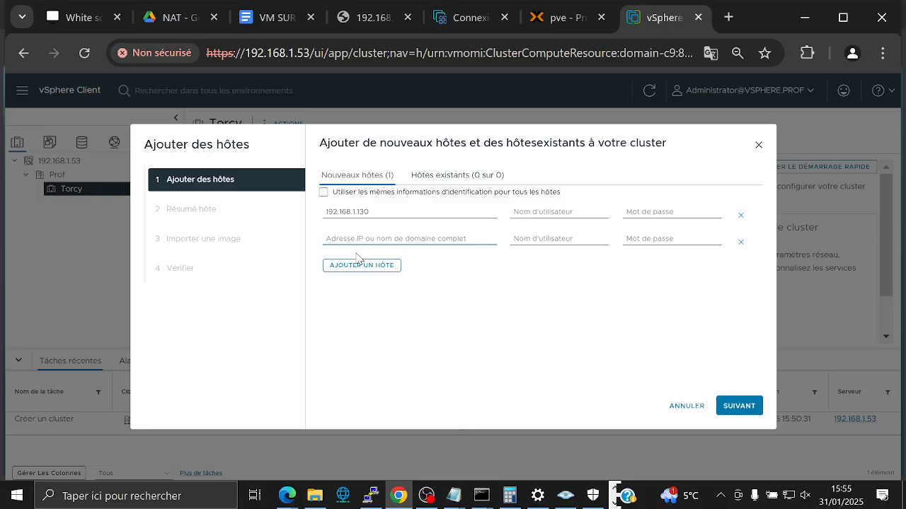
type("1921")
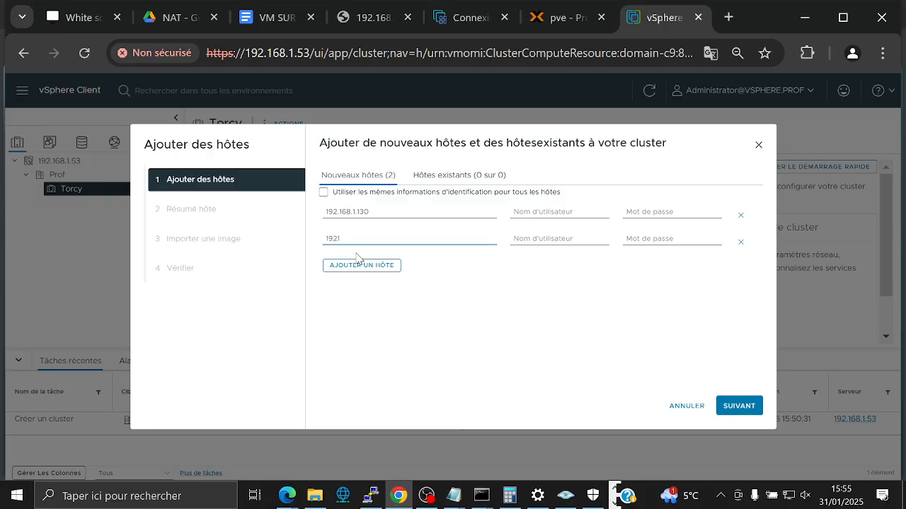
type(".168.1.54")
left_click(540, 217)
type("root")
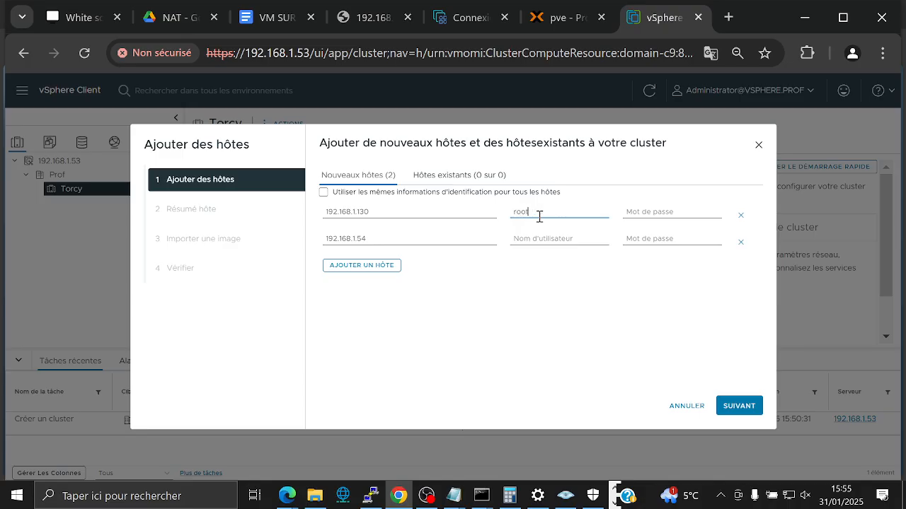
key("Tab")
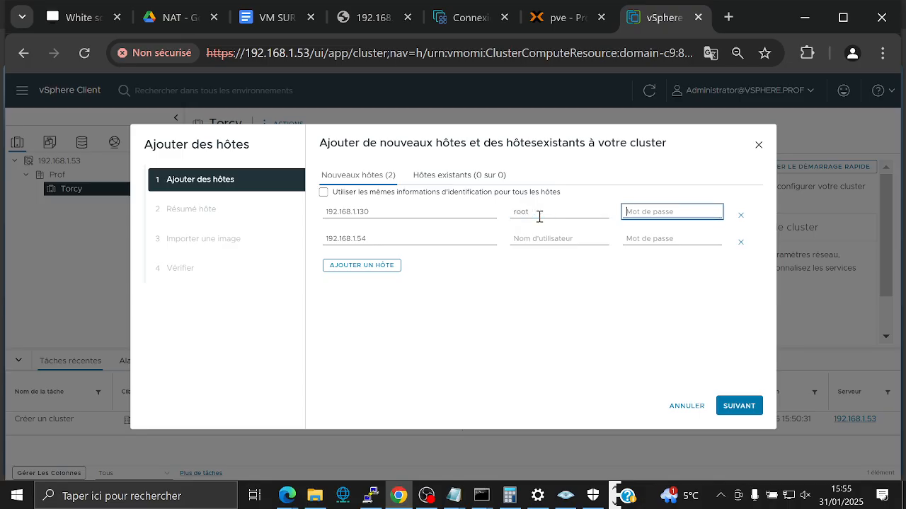
type("*********")
key("Tab")
key("Tab")
key("Tab")
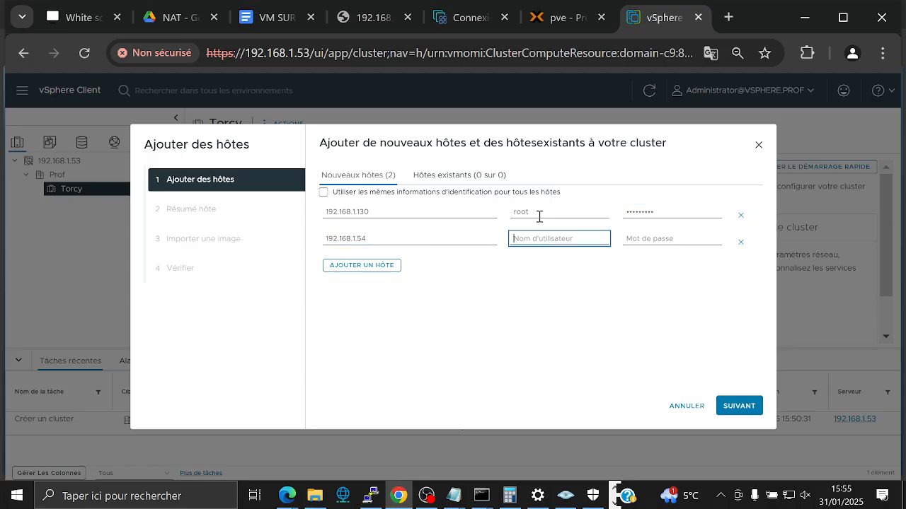
type("root")
key("Tab")
type("*")
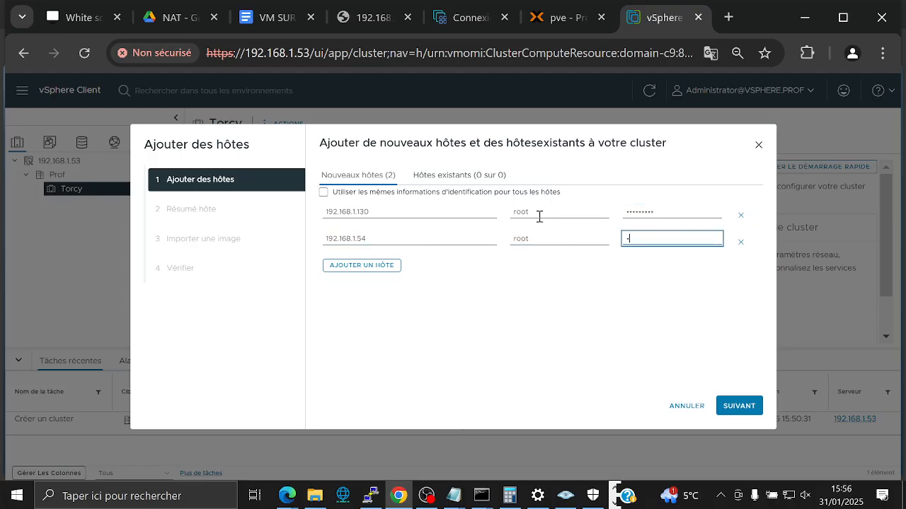
type("********")
left_click(484, 286)
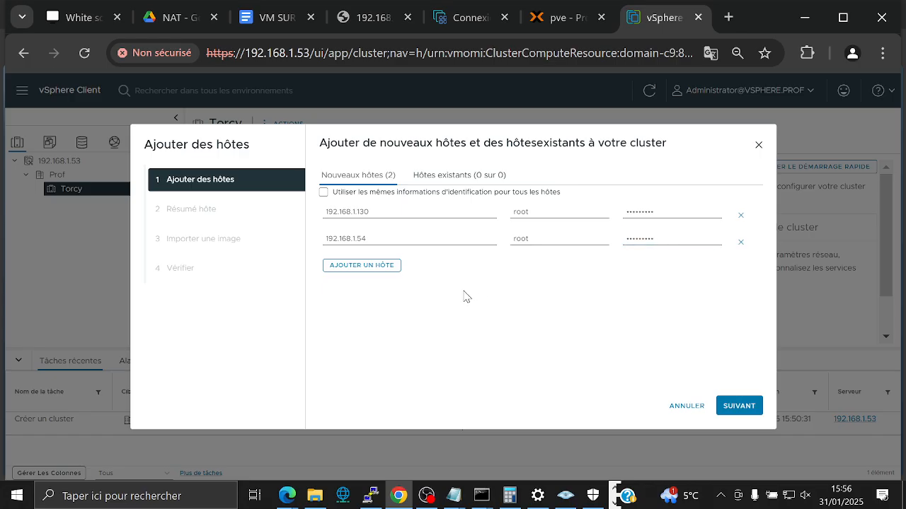
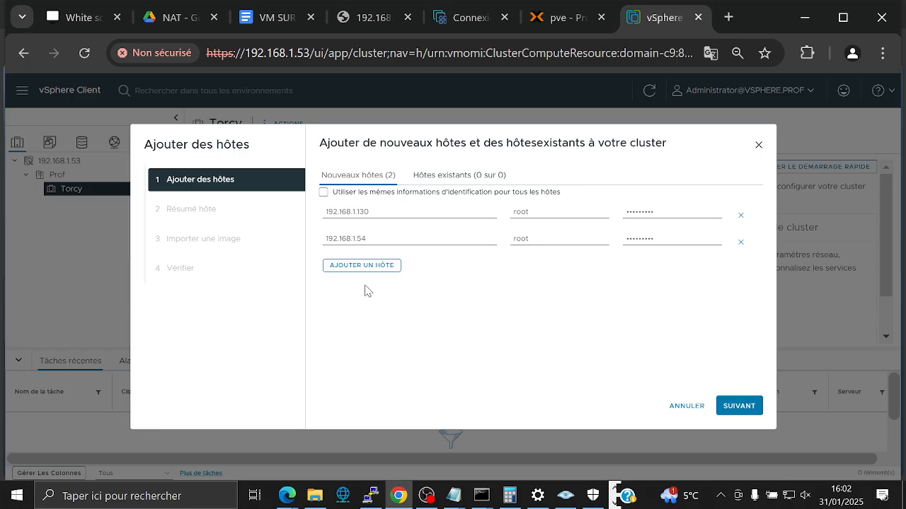
- Submit hosts 192.168.1.130 and 192.168.1.54 to bring up their SHA1 certificate thumbprints
left_click(742, 414)
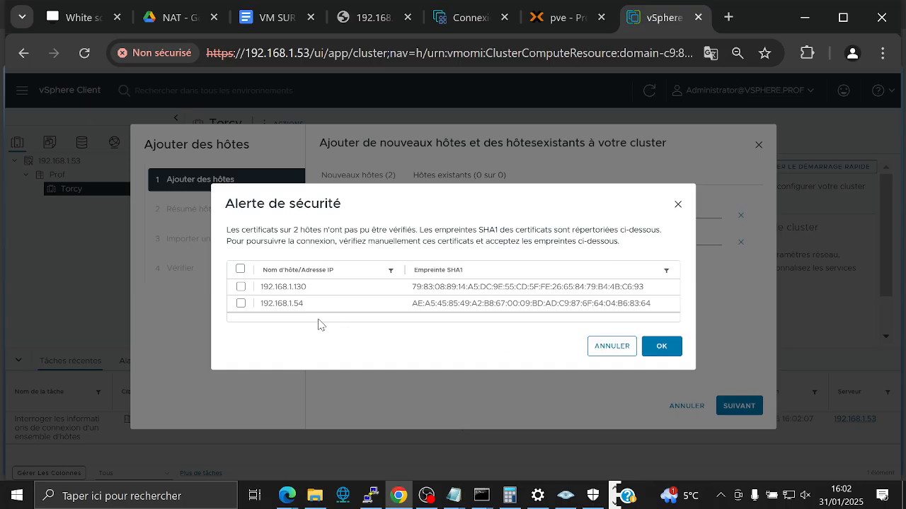
- Accept both hosts' certificates, then cancel the certificate check after it stalls
left_click(240, 270)
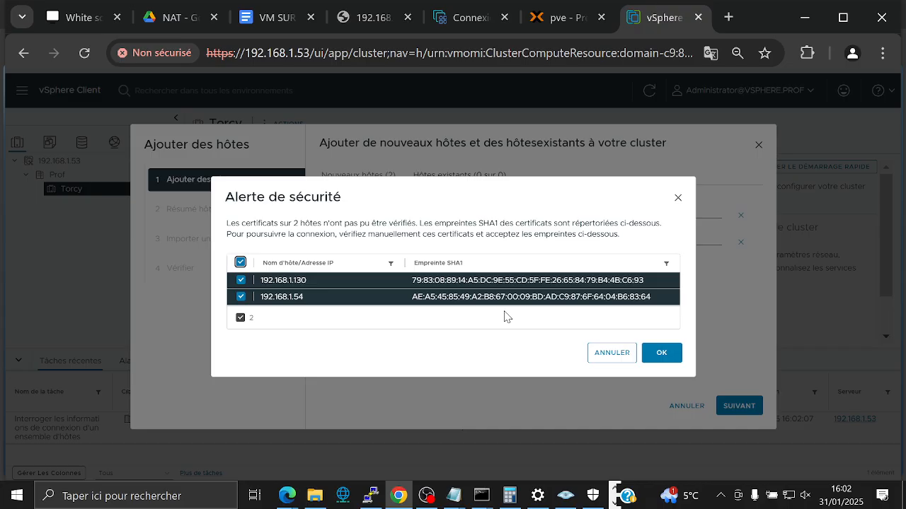
left_click(652, 361)
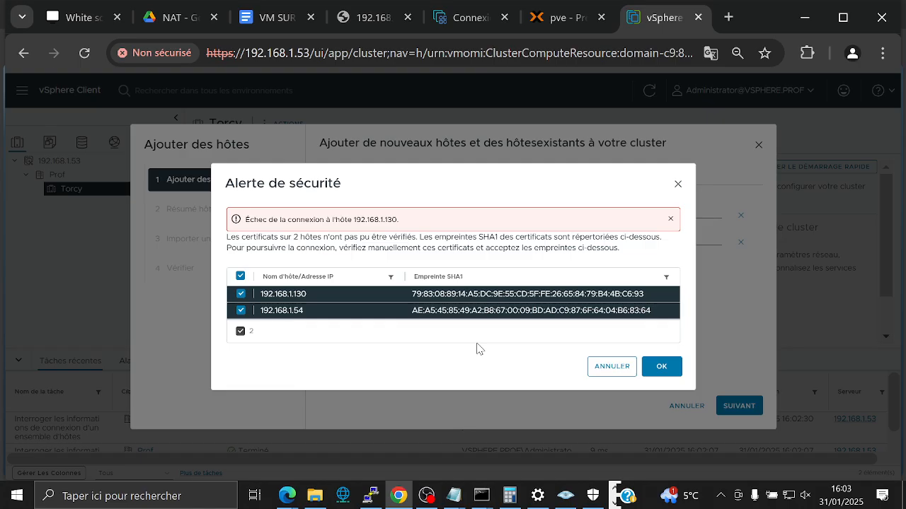
left_click(663, 370)
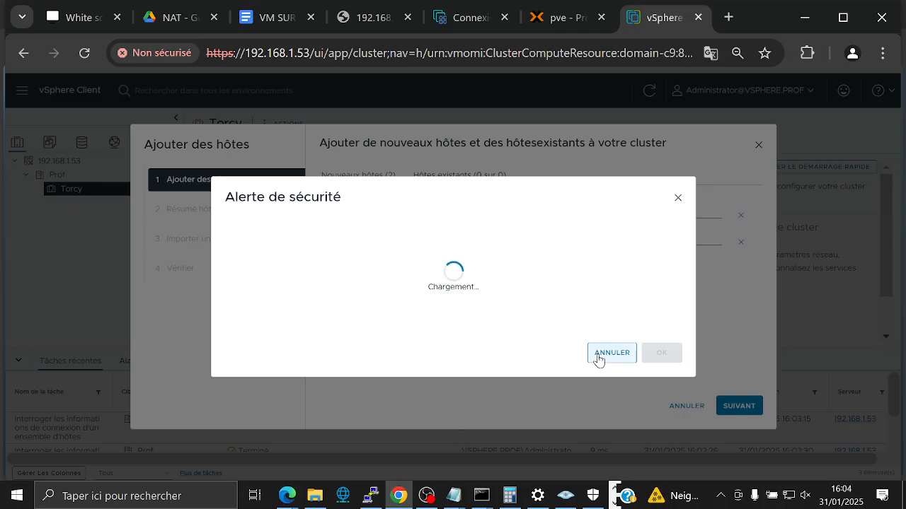
left_click(623, 354)
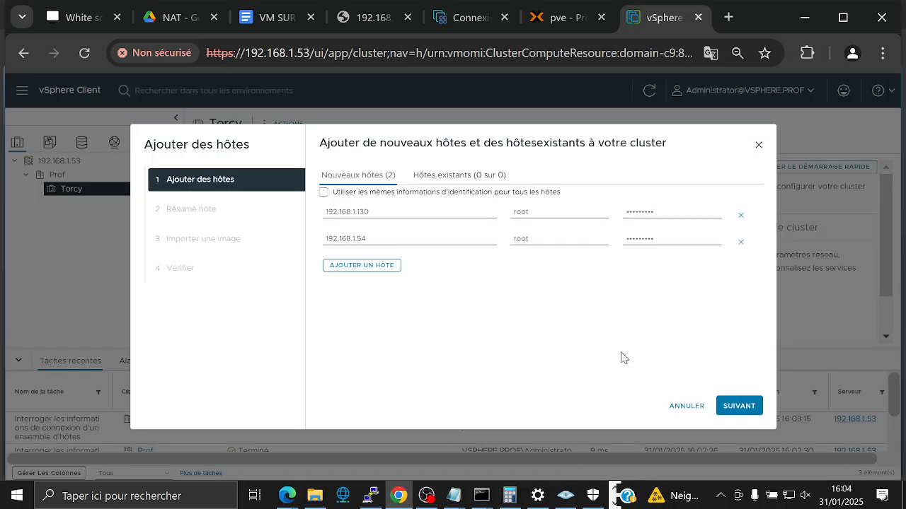
- Resubmit the hosts and accept only 192.168.1.54's certificate, leaving out 192.168.1.130
left_click(737, 404)
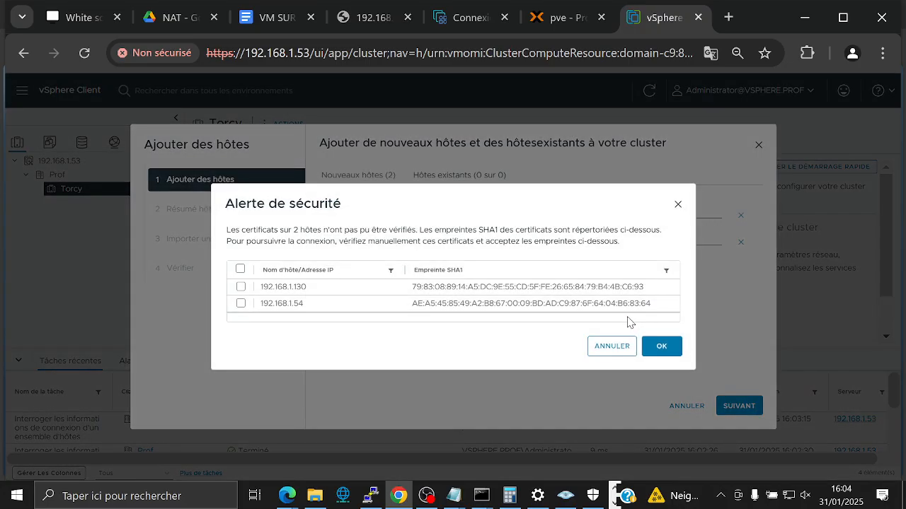
left_click(242, 287)
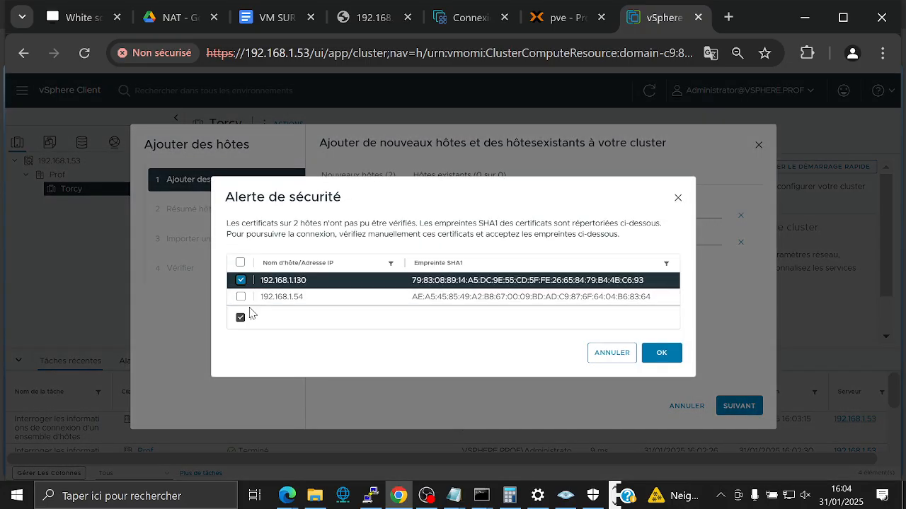
left_click(241, 296)
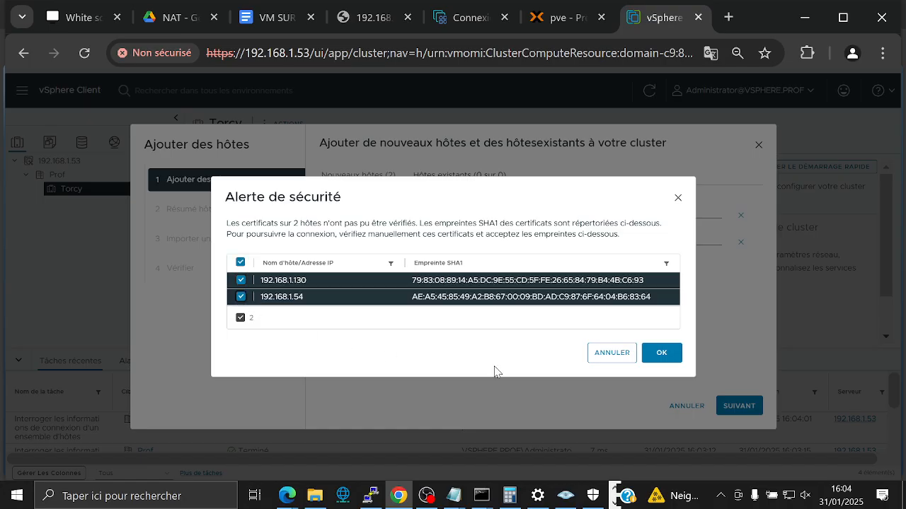
left_click(659, 356)
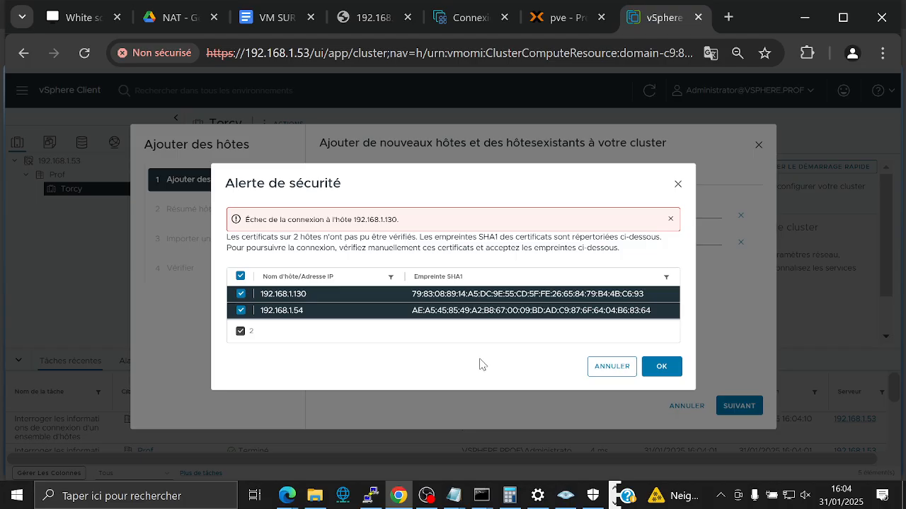
left_click(241, 294)
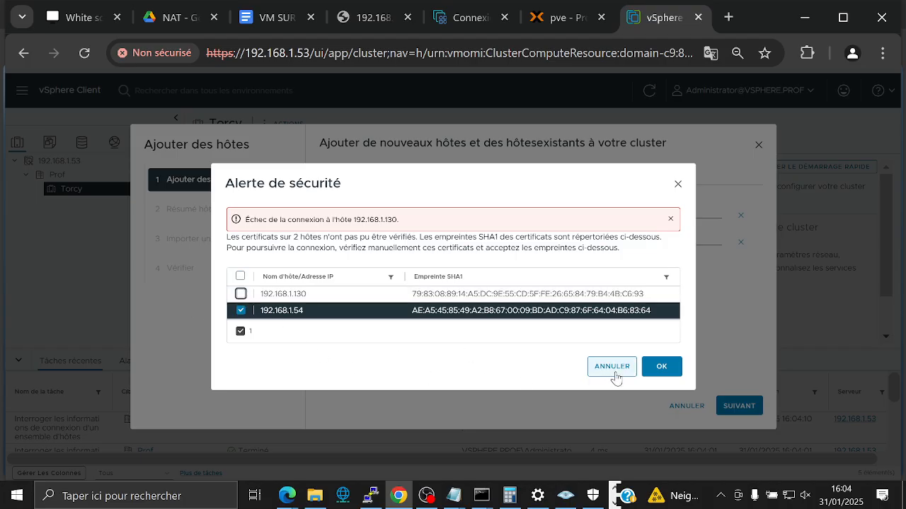
left_click(660, 366)
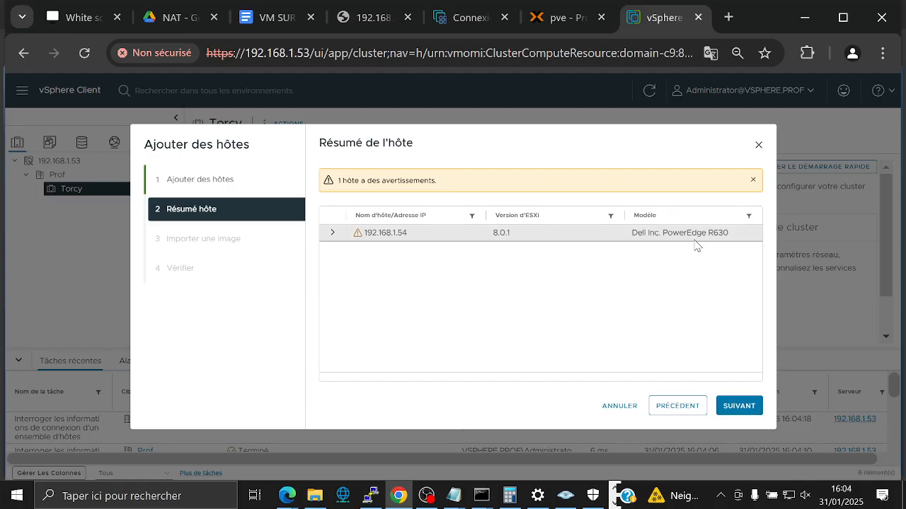
- Complete adding 192.168.1.54 to Torcy with 'Ne pas importer une image', then open a new browser tab
left_click(733, 410)
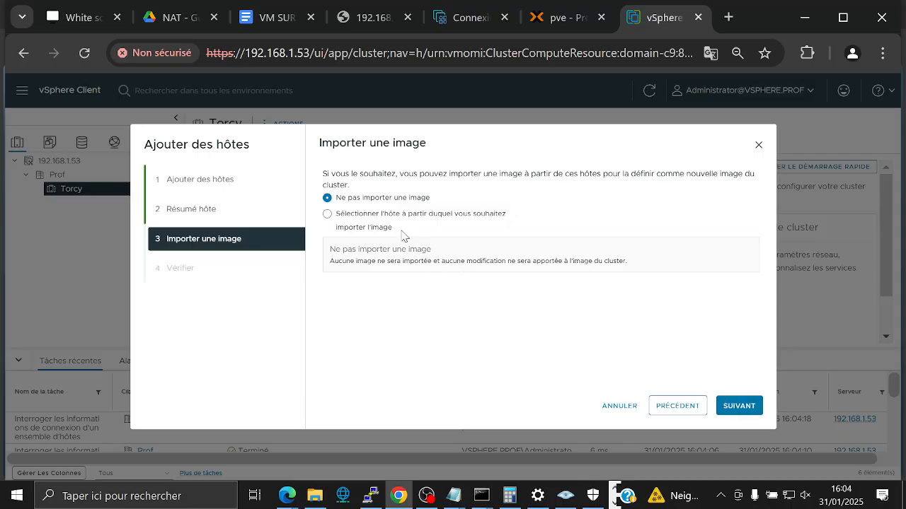
left_click(736, 406)
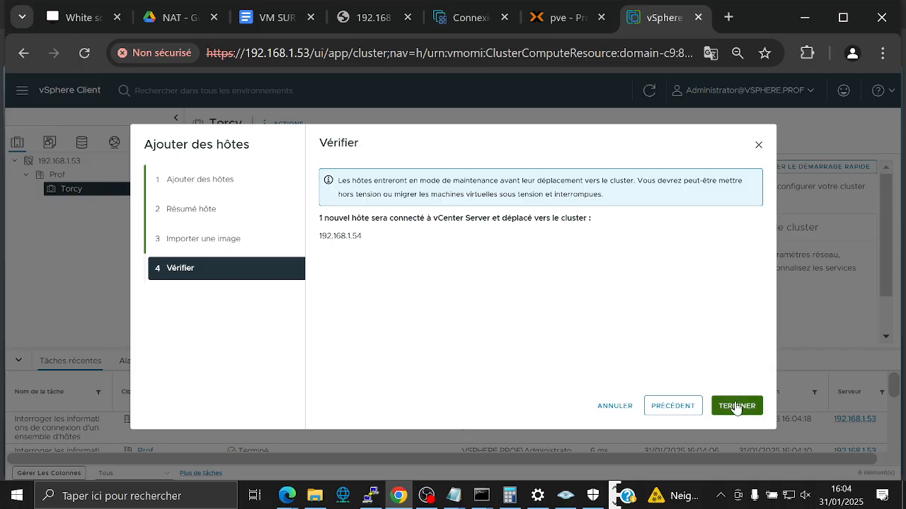
left_click(737, 406)
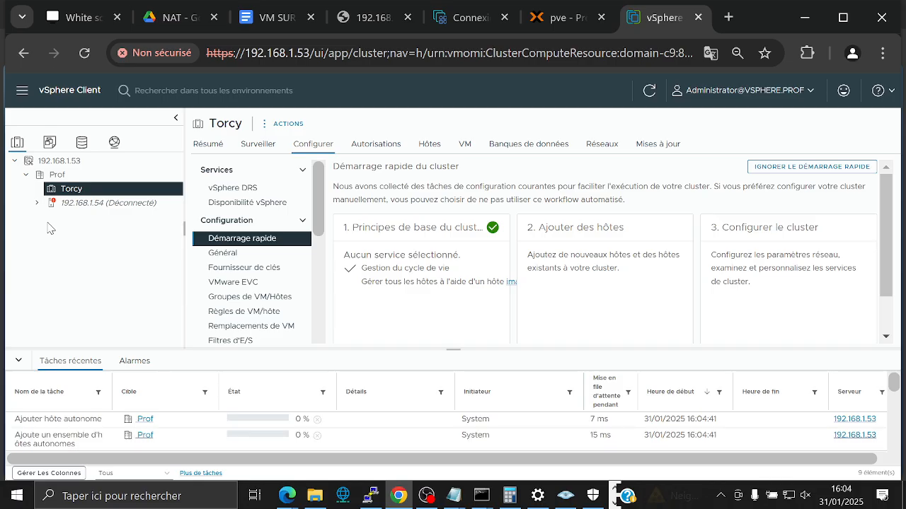
left_click(729, 17)
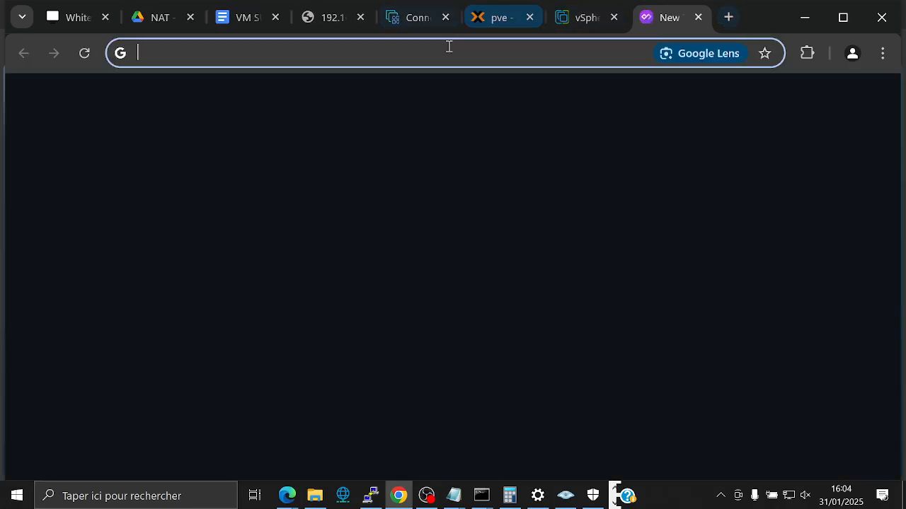
- Log in to the ESXi Host Client at 192.168.1.130 as root with the account password
type("192.1")
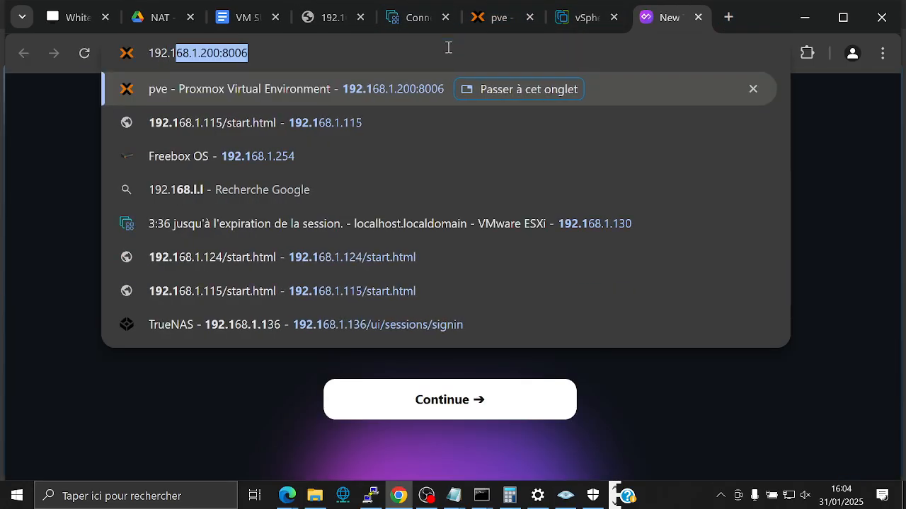
type("68.1.130")
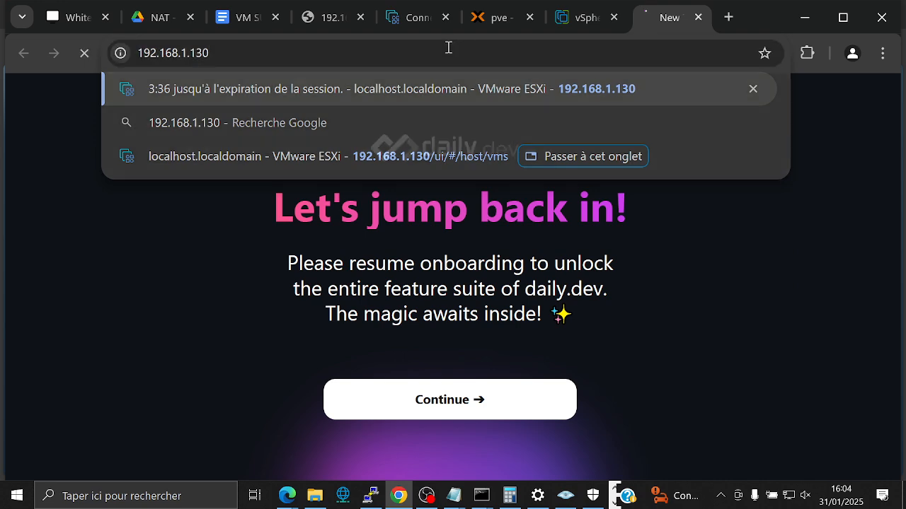
key("Return")
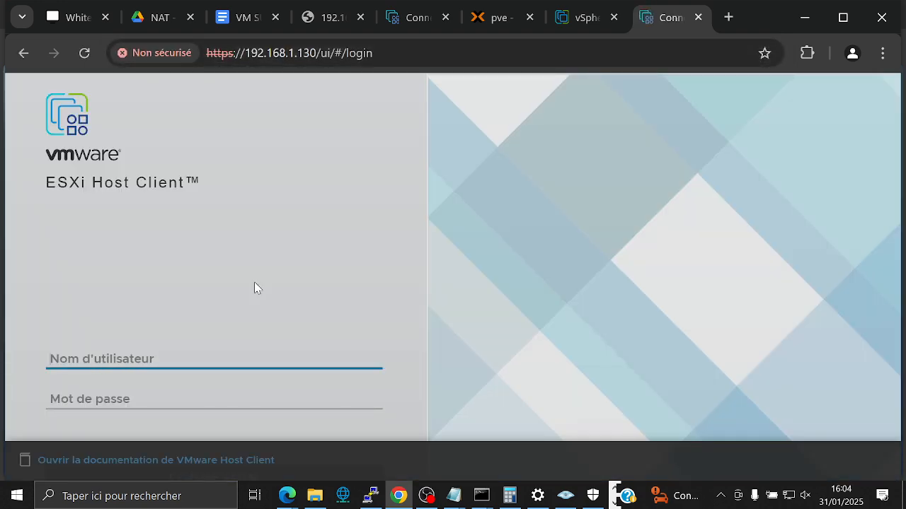
type("root")
key("Tab")
type("***")
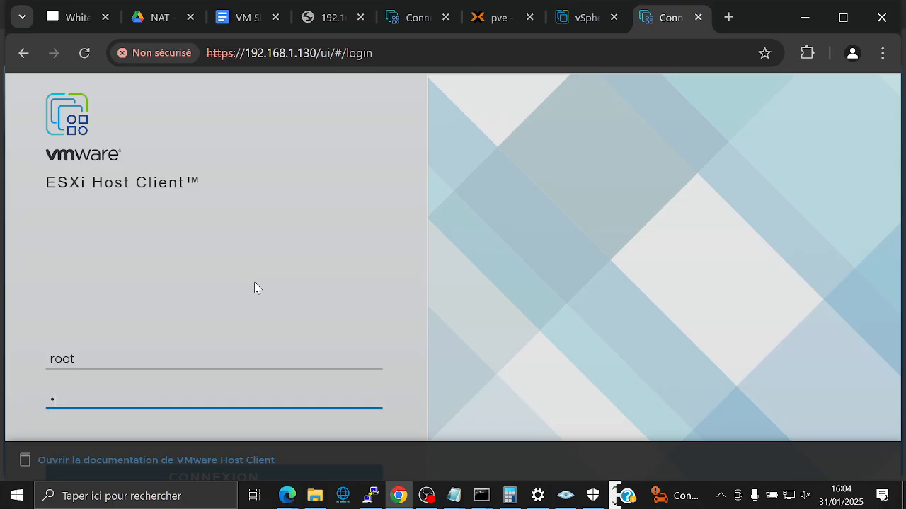
type("*******")
key("Return")
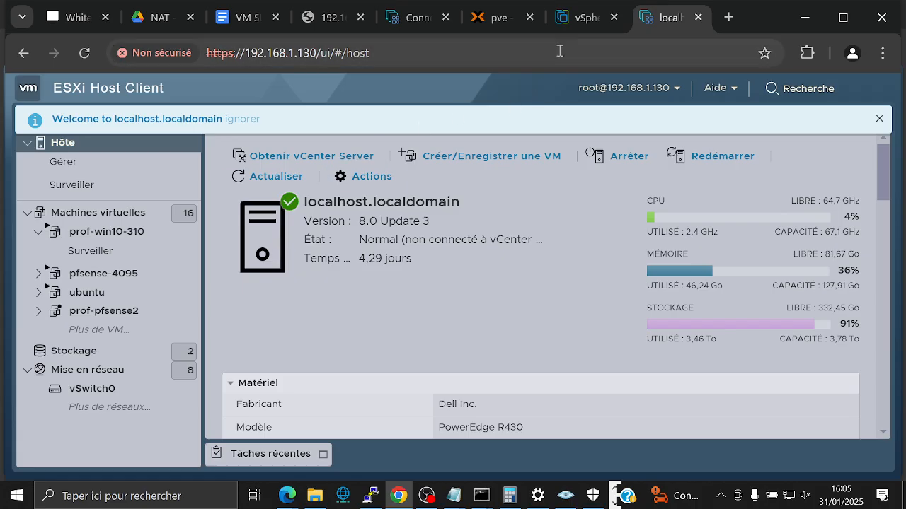
- Start Add Hosts on cluster Torcy with host 192.168.1.130, user root and its password
left_click(569, 19)
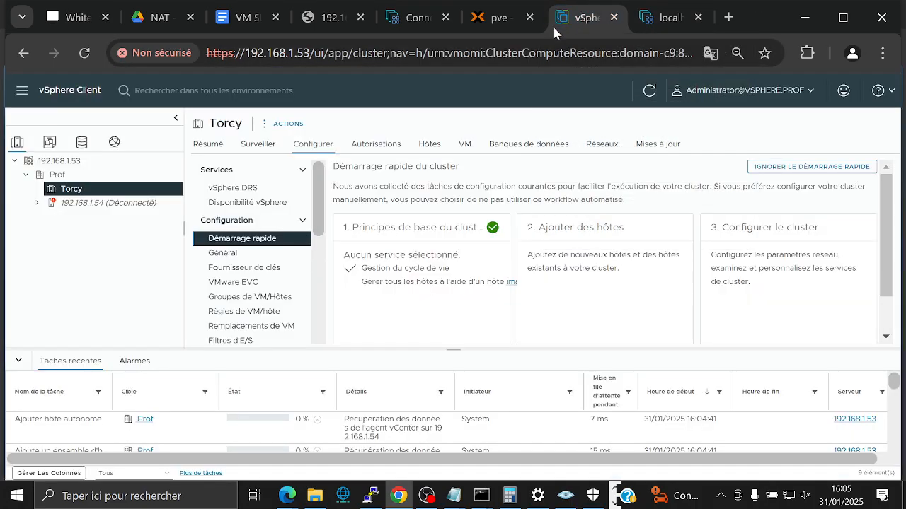
right_click(69, 190)
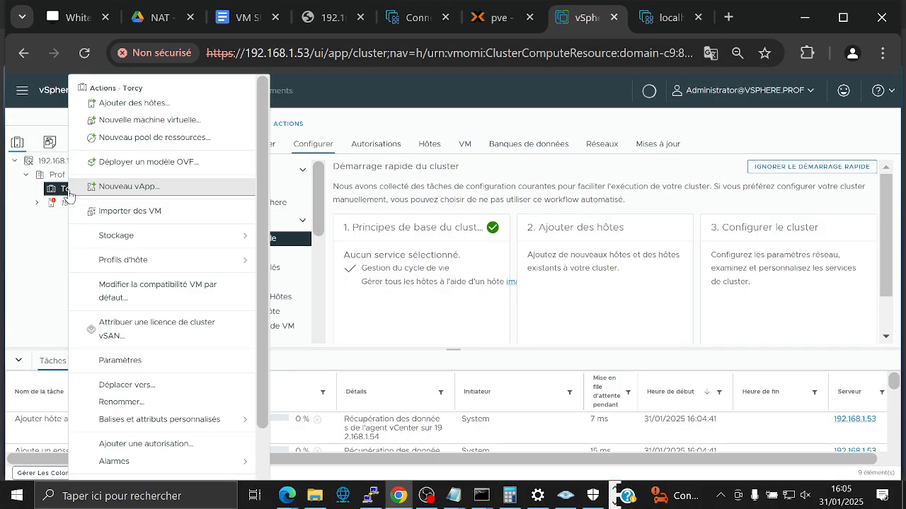
left_click(133, 107)
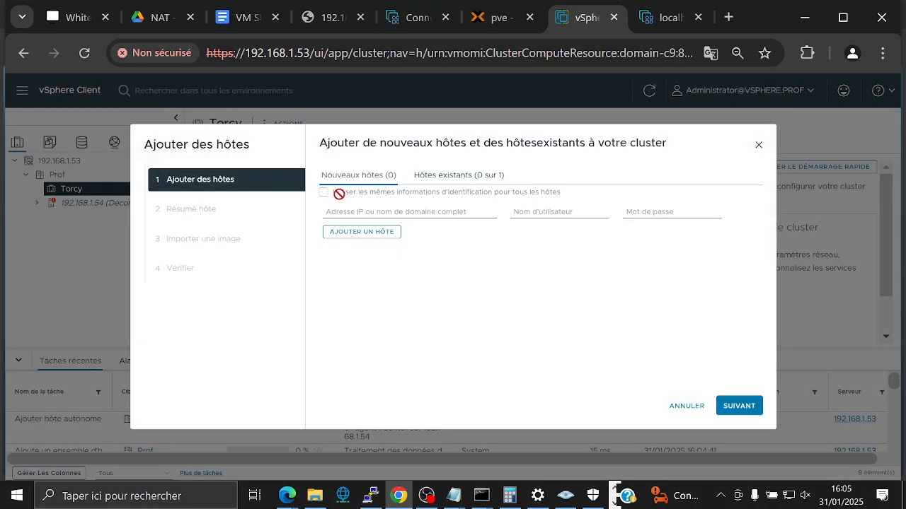
left_click(360, 212)
type("192.")
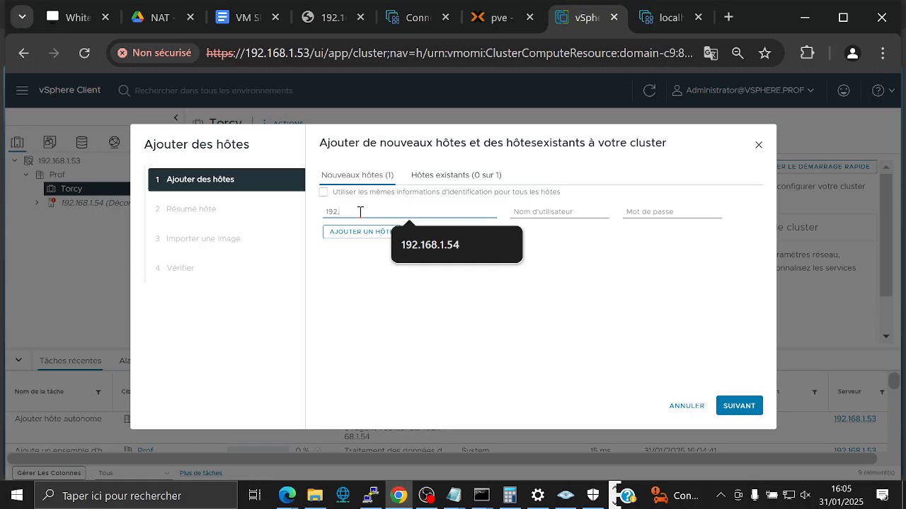
type("168.1.130")
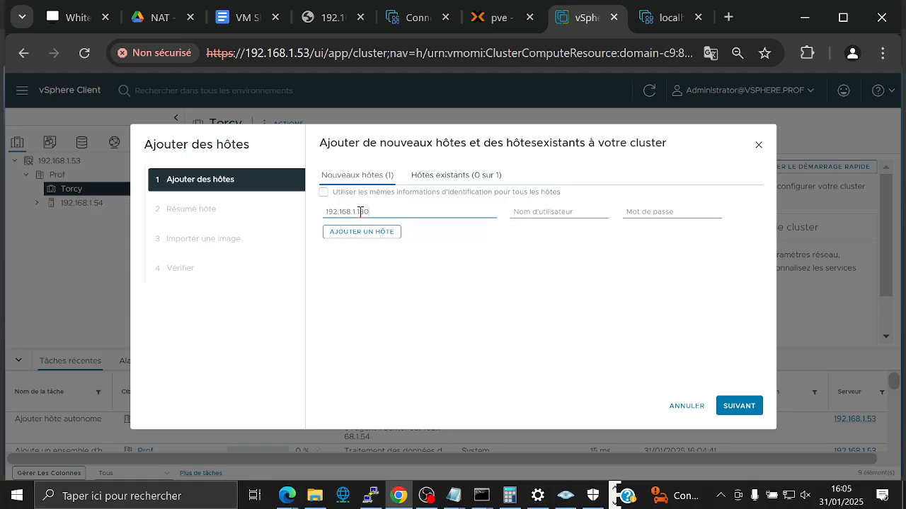
left_click(545, 210)
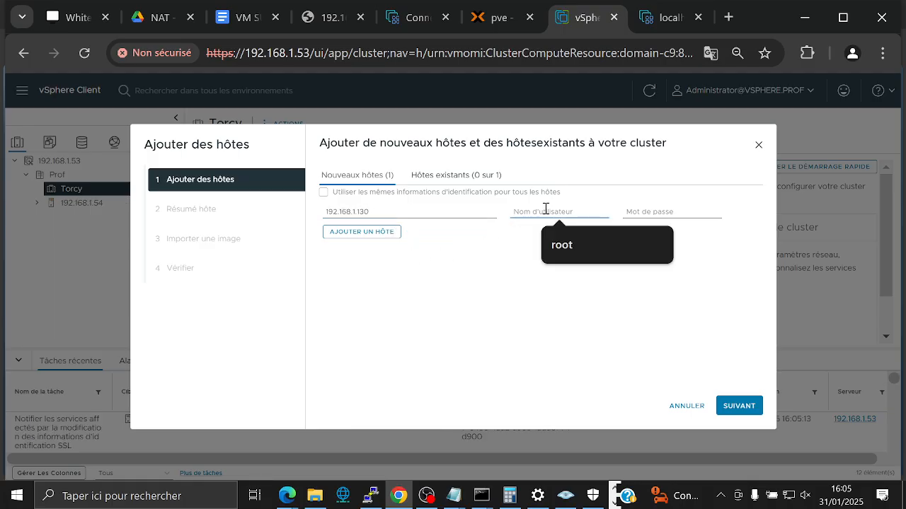
type("root")
key("Tab")
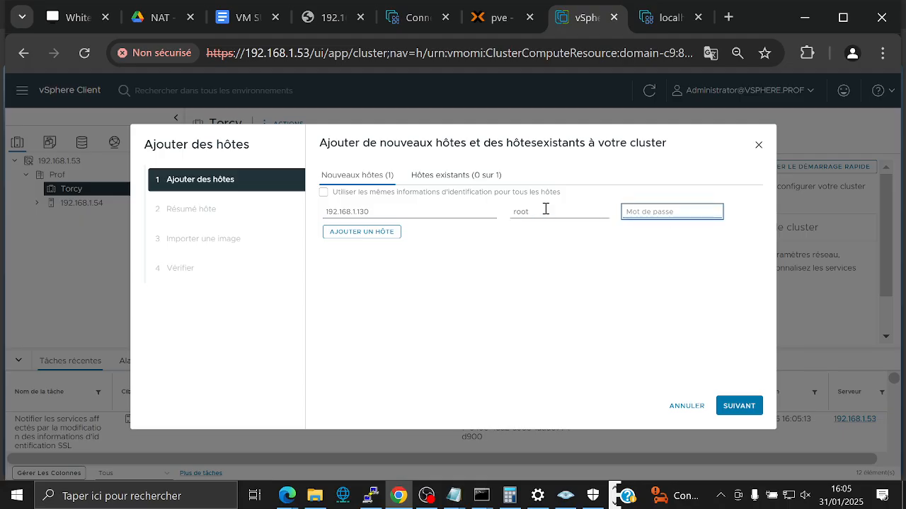
type("••••••••••")
- Accept 192.168.1.130's certificate, skip image import, and finish adding it to Torcy
left_click(741, 405)
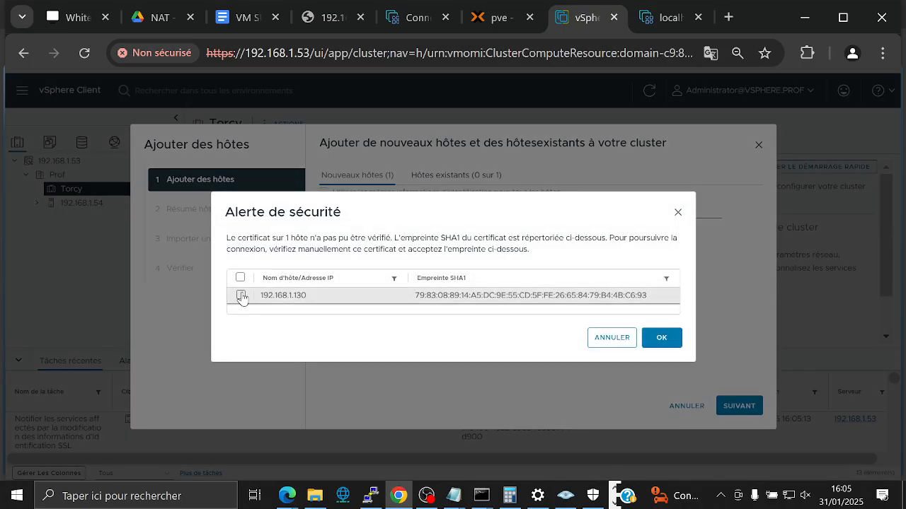
left_click(240, 279)
left_click(661, 345)
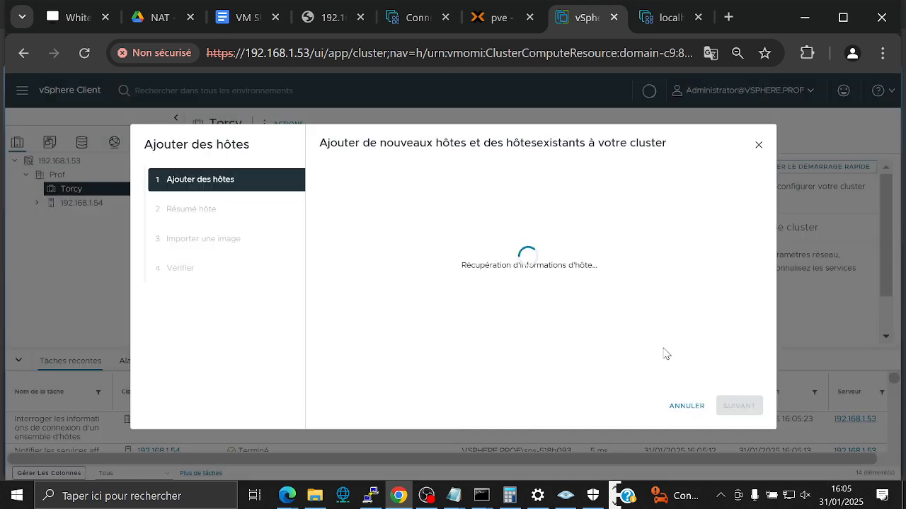
left_click(734, 405)
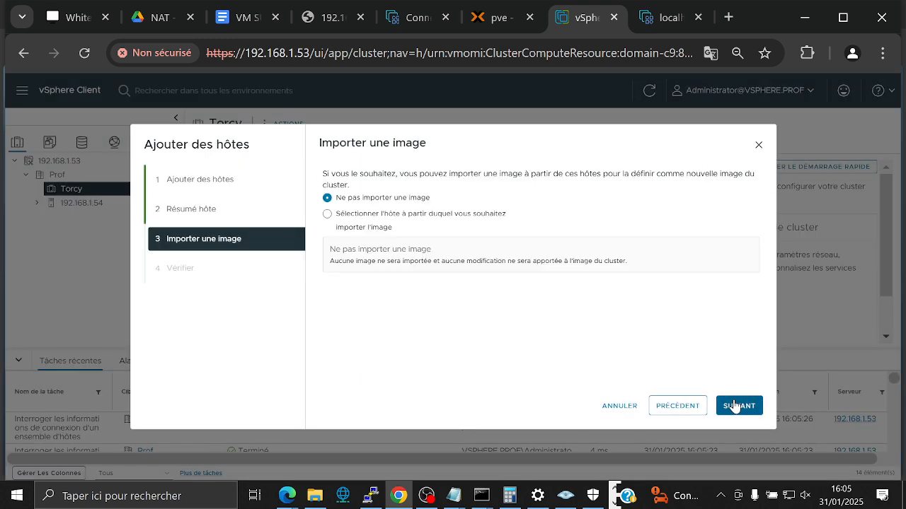
left_click(734, 405)
left_click(738, 405)
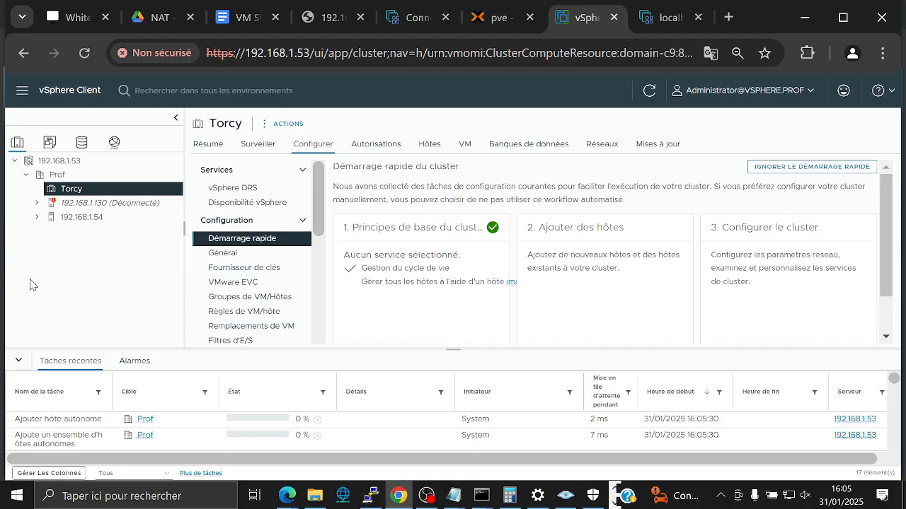
- Resize the Recent Tasks panel by dragging its splitter
scroll(340, 422, "down", 1)
scroll(382, 422, "down", 3)
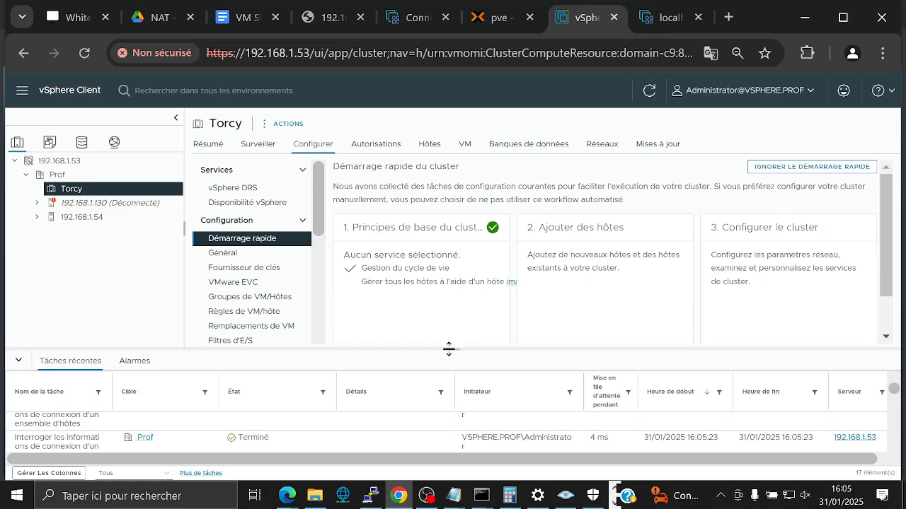
left_click_drag(448, 347, 444, 244)
left_click_drag(444, 282, 449, 405)
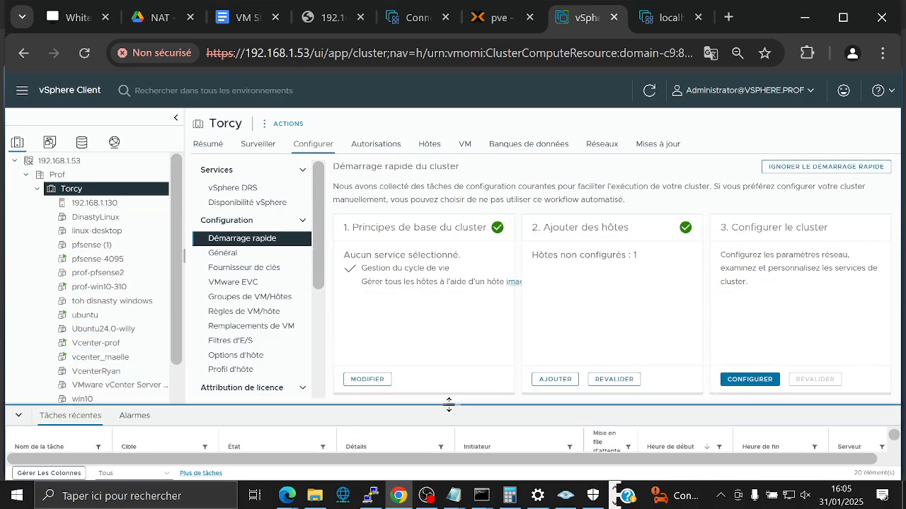
- Expand host 192.168.1.54 in the inventory tree to list its VMs, then maximize the browser
scroll(135, 322, "down", 1)
scroll(138, 327, "up", 1)
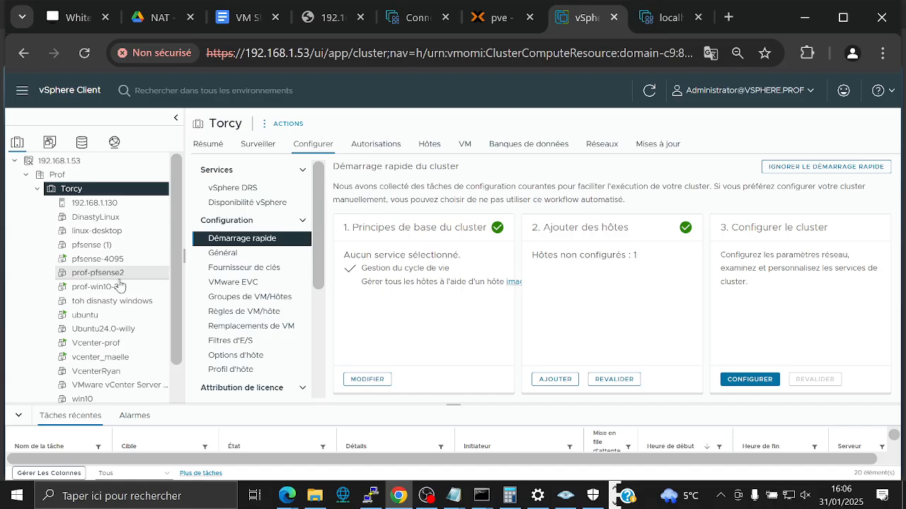
scroll(99, 297, "down", 1)
left_click(40, 399)
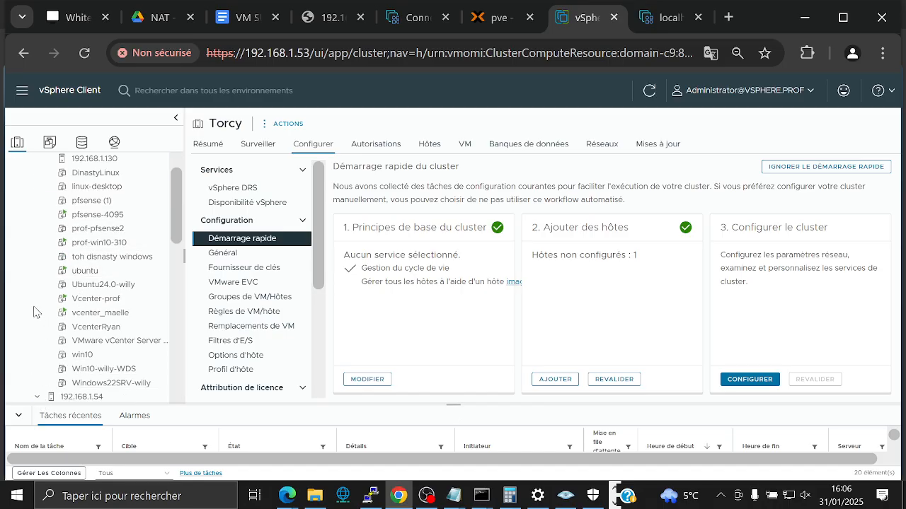
scroll(34, 297, "down", 10)
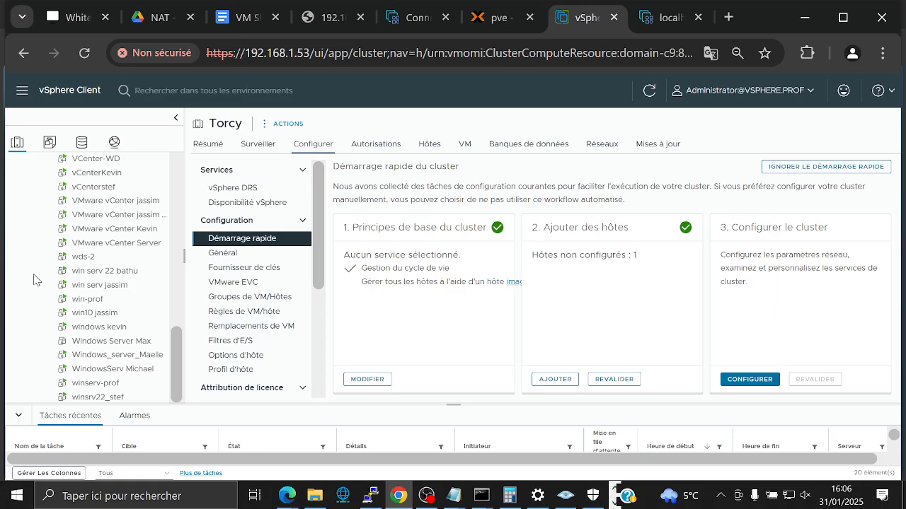
scroll(113, 289, "up", 4)
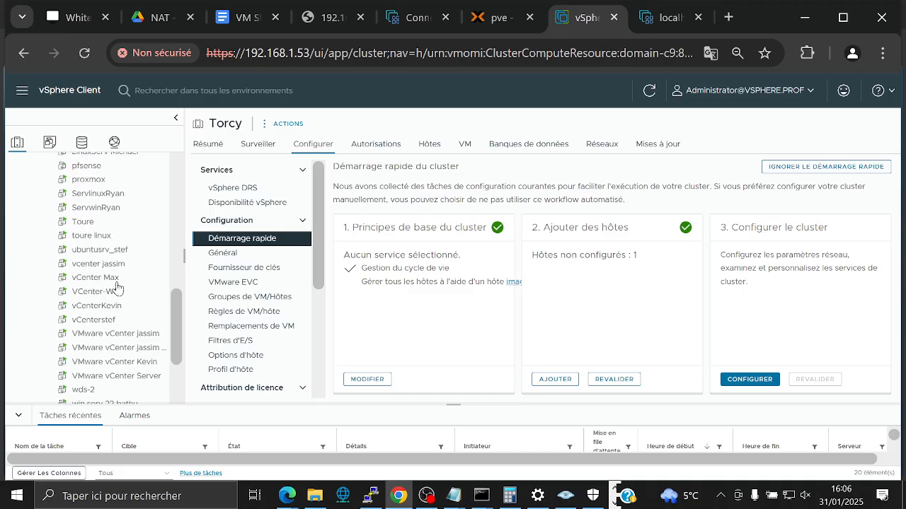
scroll(117, 289, "up", 5)
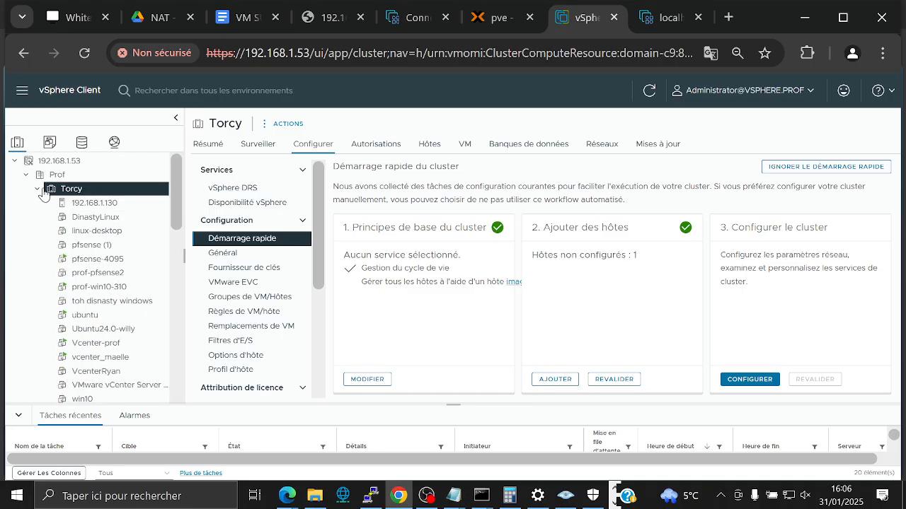
left_click(842, 17)
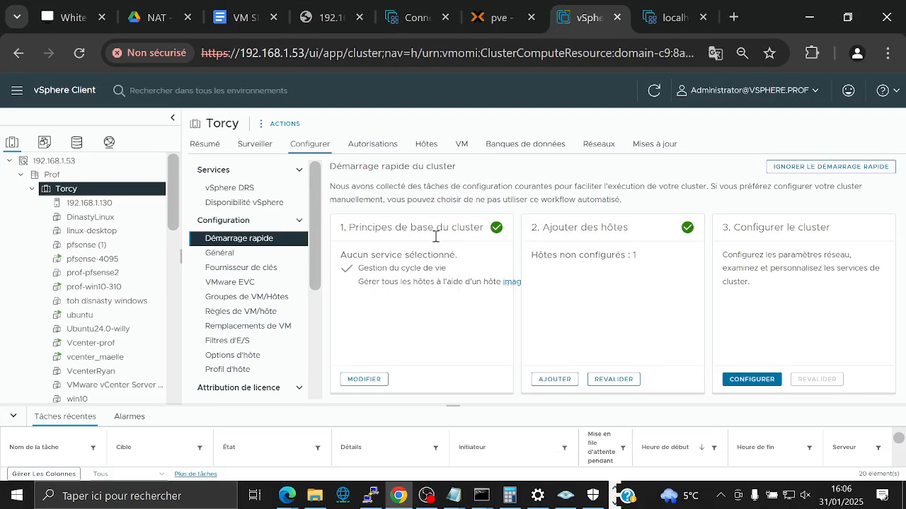
- Zoom the page out with Ctrl+minus and open host 192.168.1.130's summary
key("ctrl+minus")
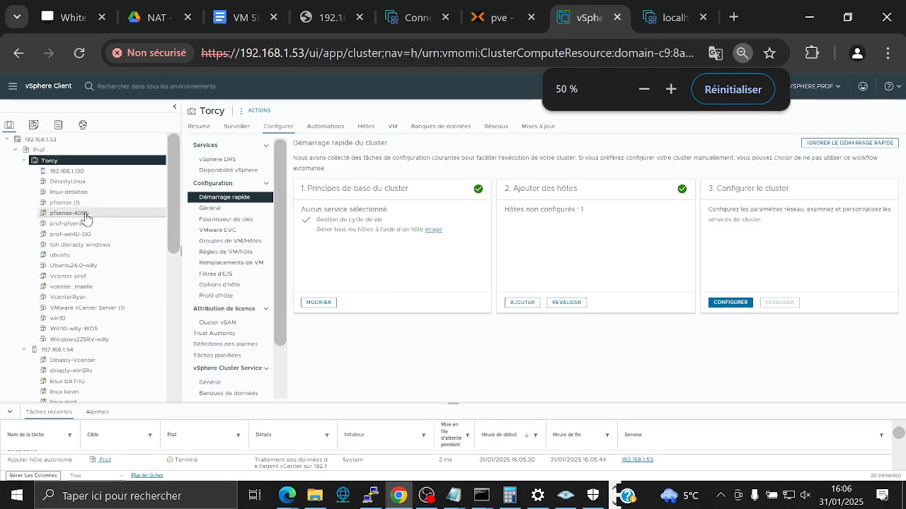
left_click(79, 174)
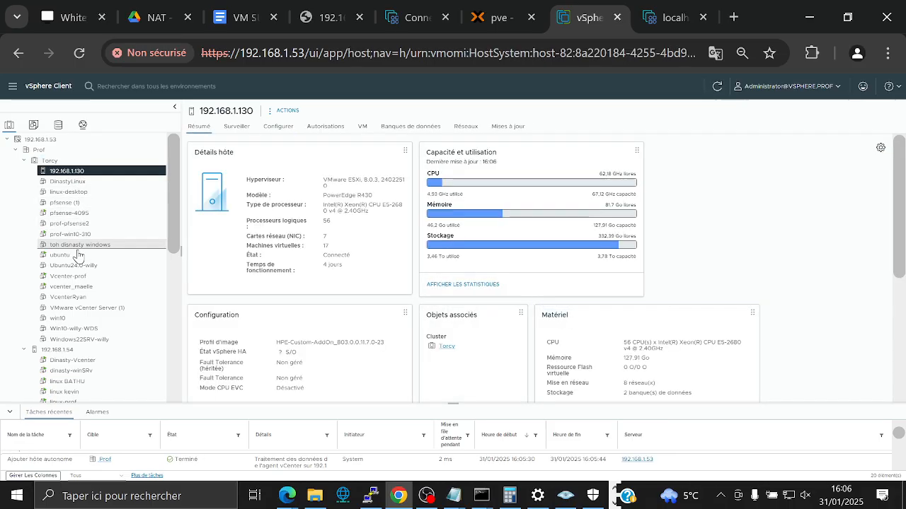
scroll(80, 269, "down", 5)
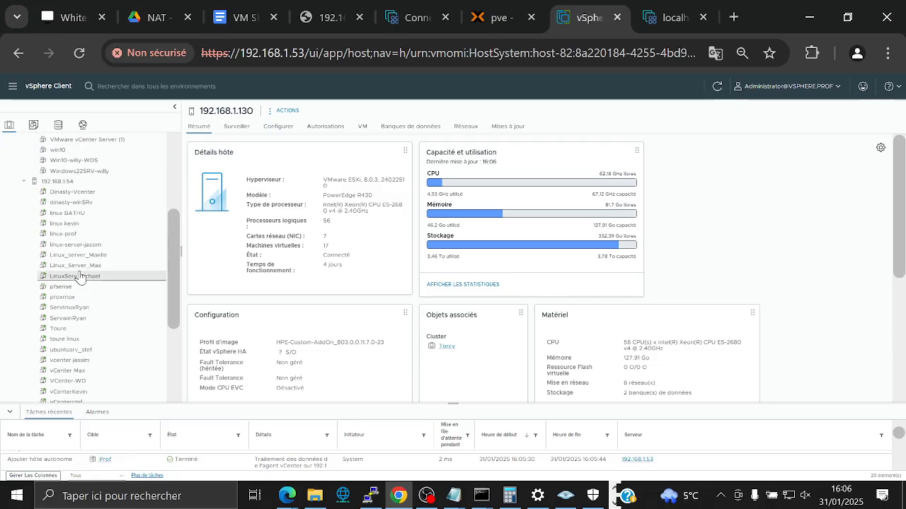
- Review host 192.168.1.54's summary, then return to the Torcy cluster's Quick Start
left_click(69, 182)
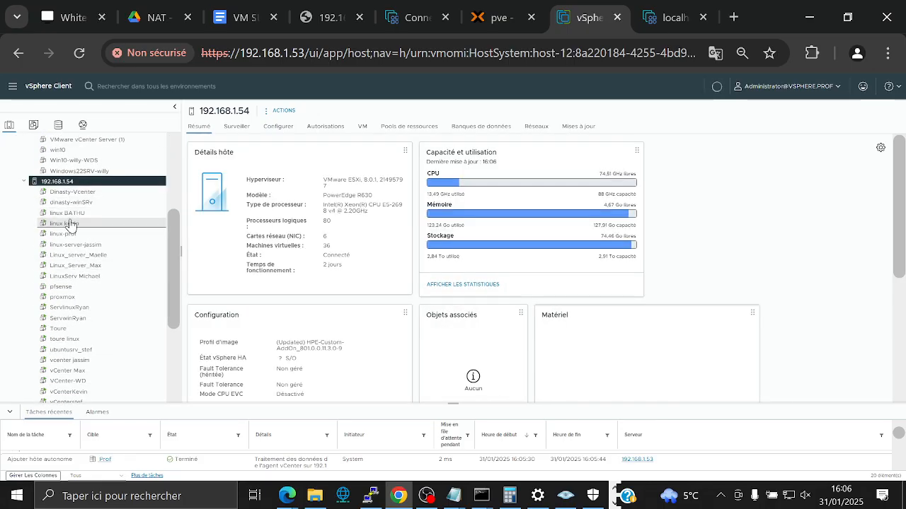
scroll(71, 224, "down", 3)
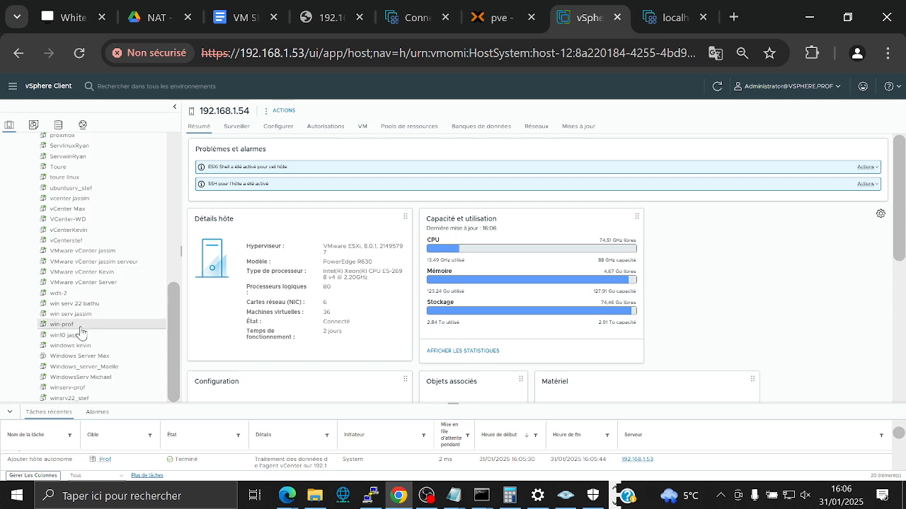
scroll(81, 329, "up", 4)
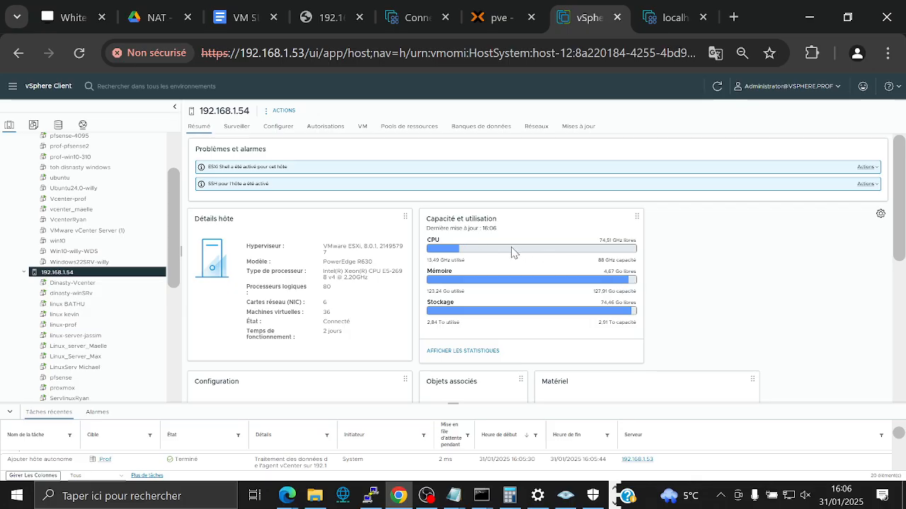
mouse_move(512, 253)
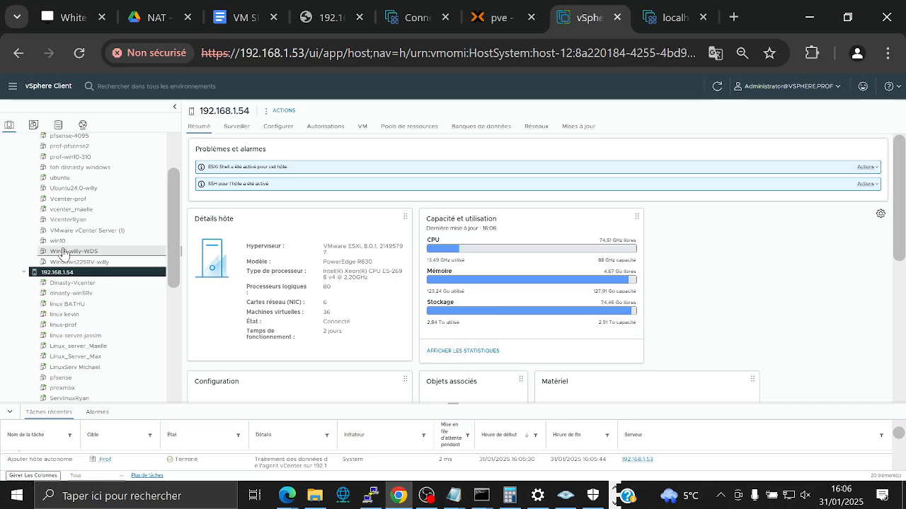
scroll(48, 247, "down", 3)
scroll(48, 246, "up", 5)
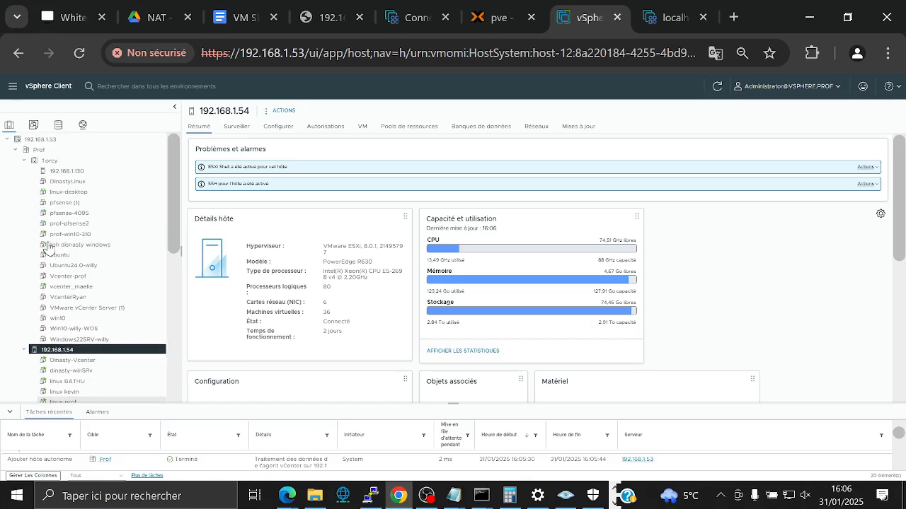
scroll(48, 248, "down", 3)
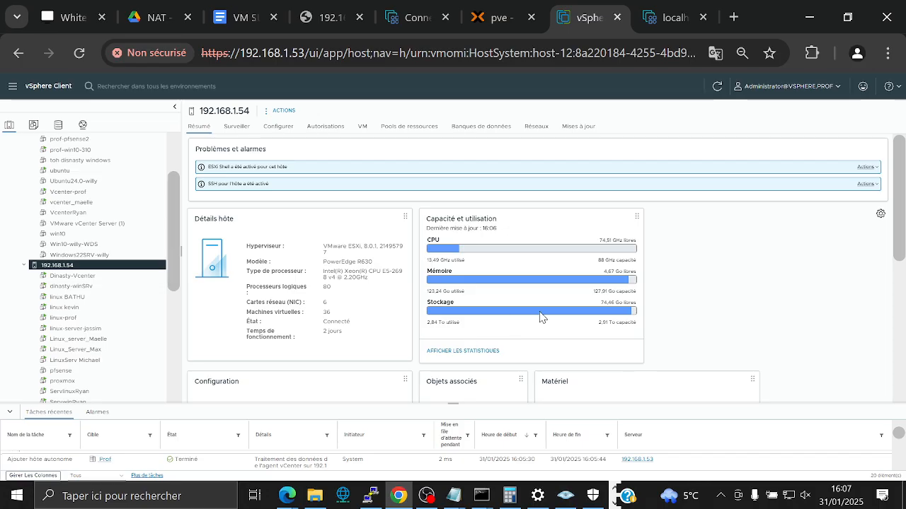
mouse_move(540, 317)
scroll(698, 323, "down", 4)
scroll(697, 325, "up", 3)
scroll(697, 326, "up", 1)
scroll(34, 247, "up", 2)
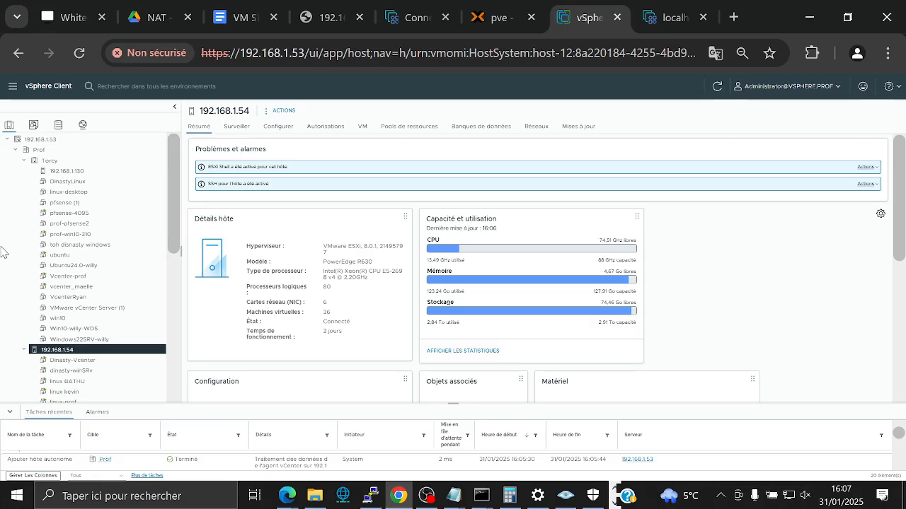
left_click(43, 160)
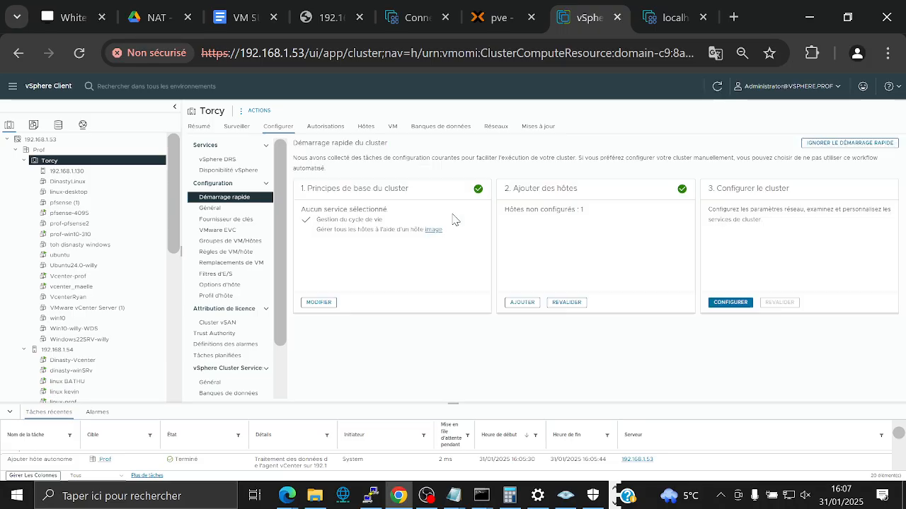
- Review host 192.168.1.130's summary (ESXi 8.0.3, PowerEdge R430, 17 VMs) and widen the inventory tree
left_click(65, 171)
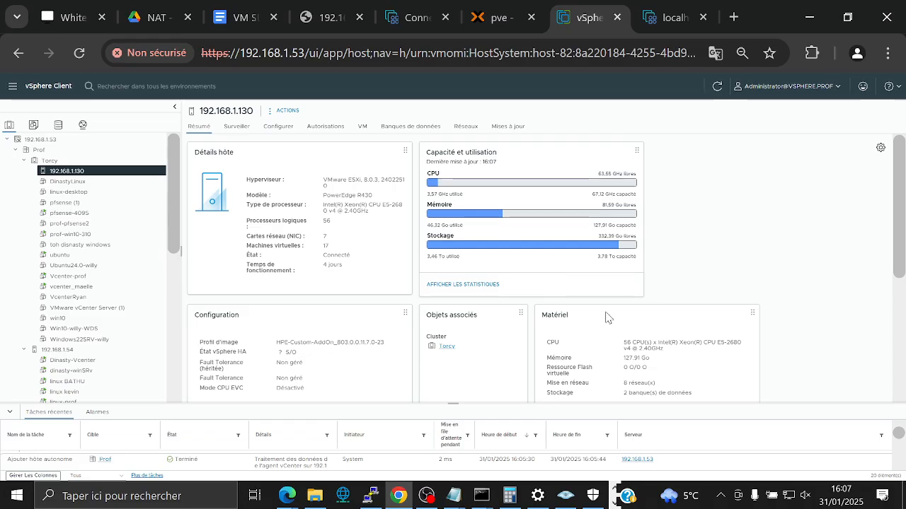
left_click_drag(639, 402, 636, 374)
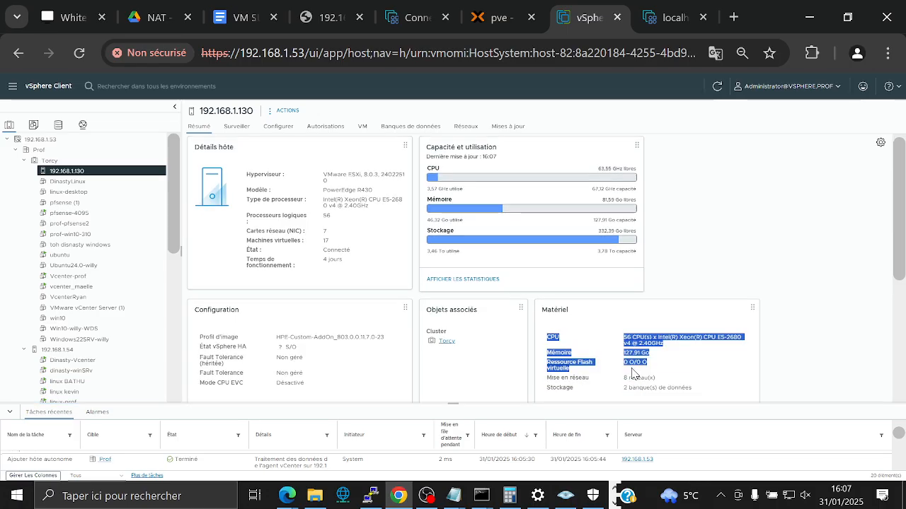
left_click(706, 364)
scroll(734, 202, "up", 1)
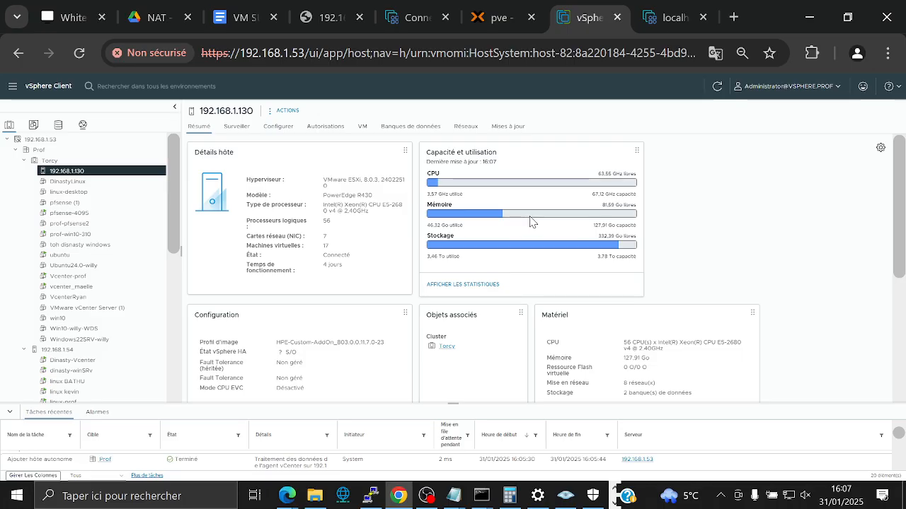
mouse_move(533, 221)
mouse_move(579, 251)
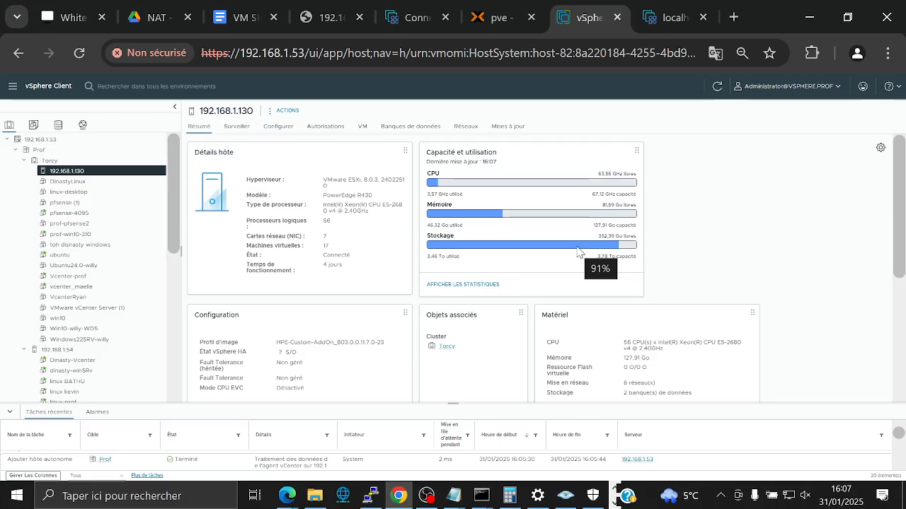
scroll(92, 247, "down", 3)
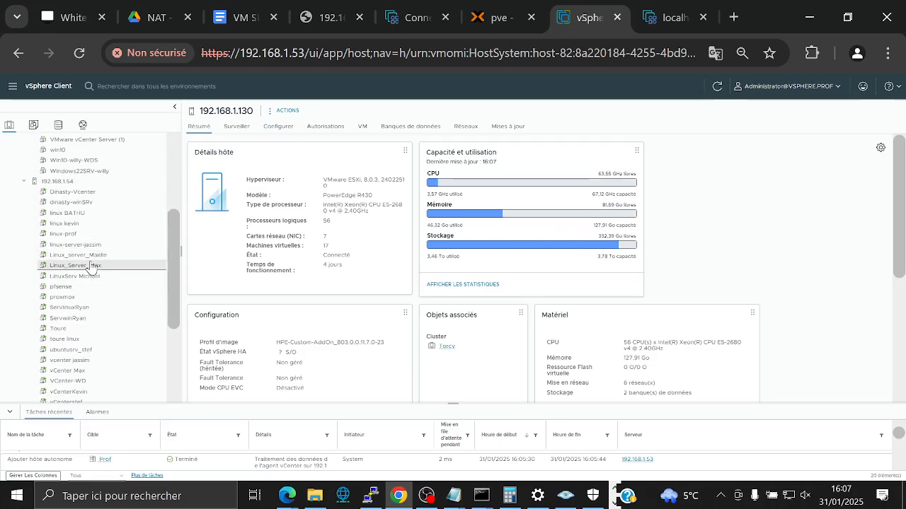
scroll(92, 255, "down", 2)
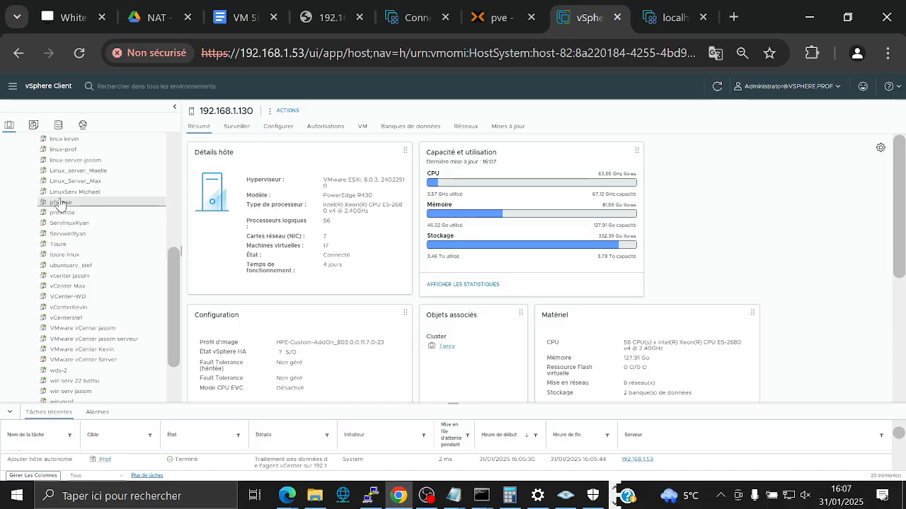
scroll(138, 278, "up", 1)
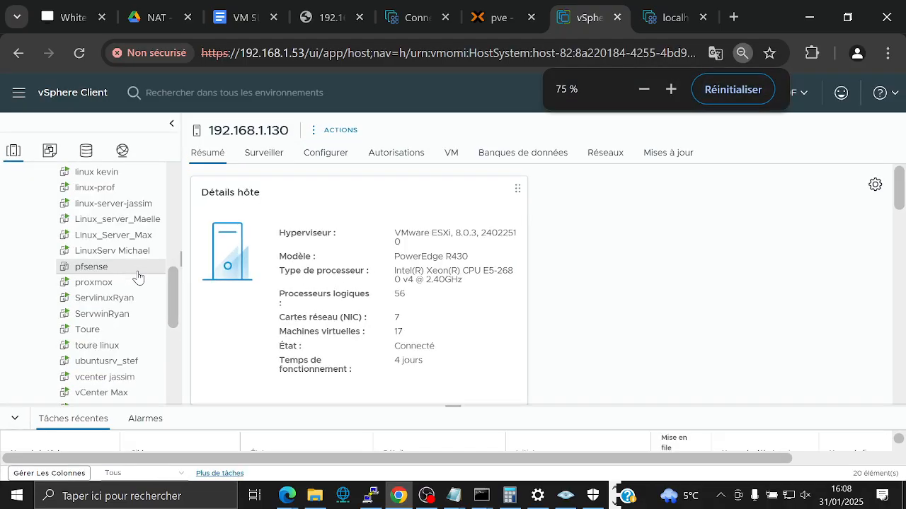
scroll(138, 278, "up", 1)
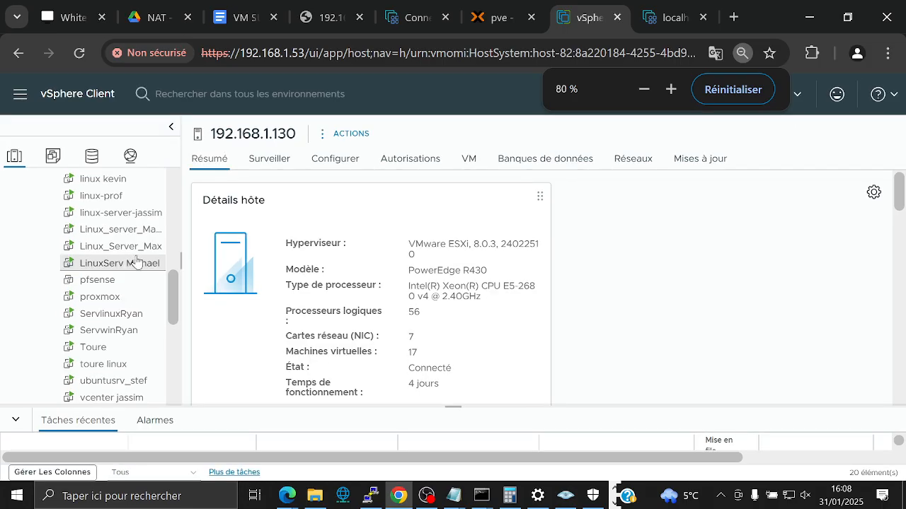
left_click_drag(181, 259, 268, 267)
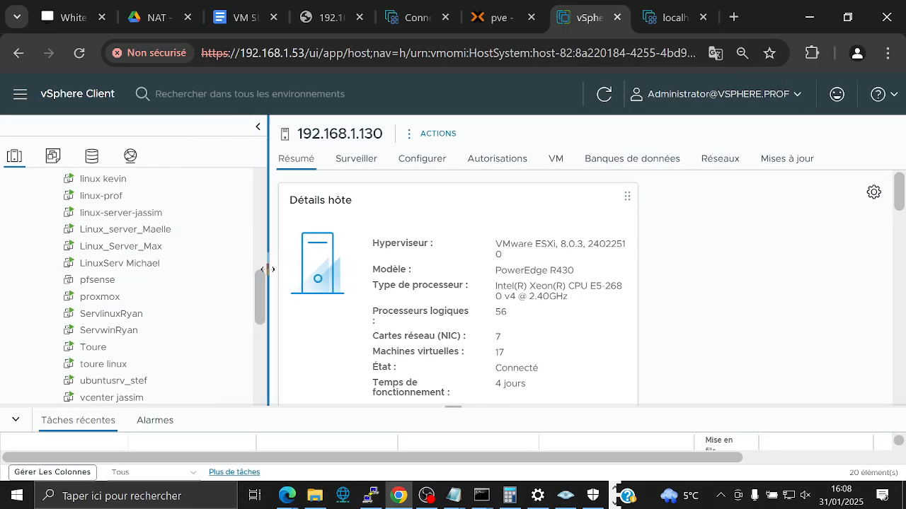
scroll(209, 265, "up", 3)
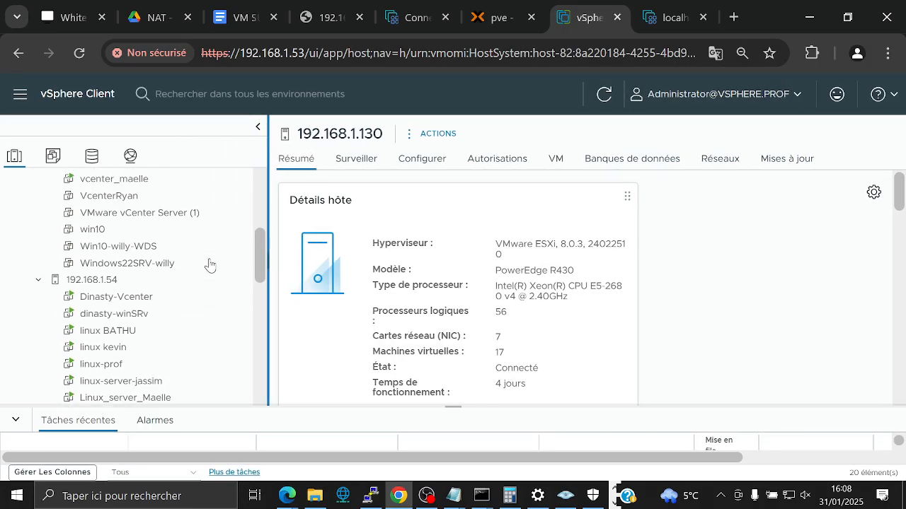
- Select host 192.168.1.54, then open the powered-off pfsense VM's summary
left_click(138, 279)
scroll(138, 279, "down", 4)
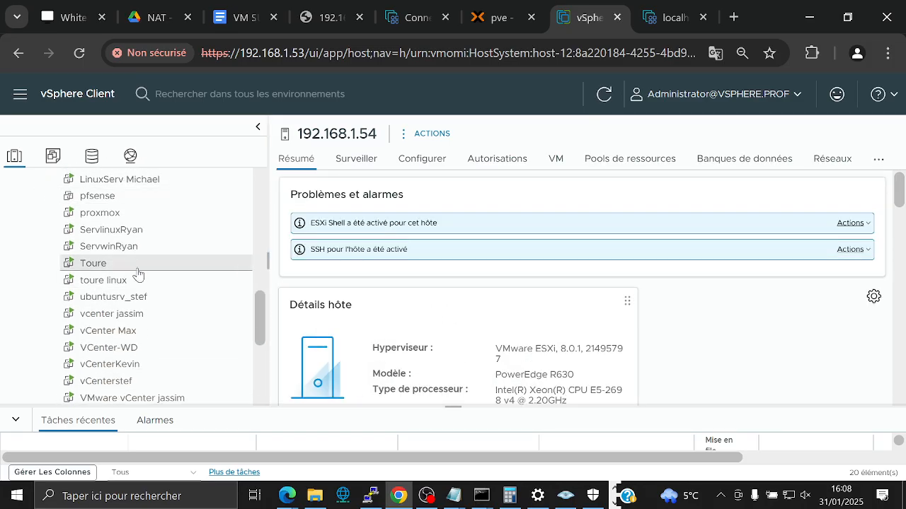
left_click(108, 199)
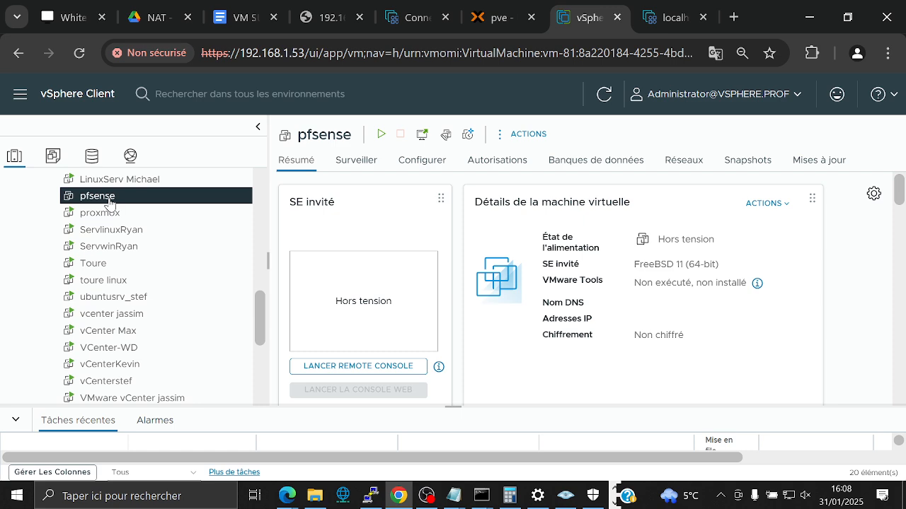
right_click(110, 203)
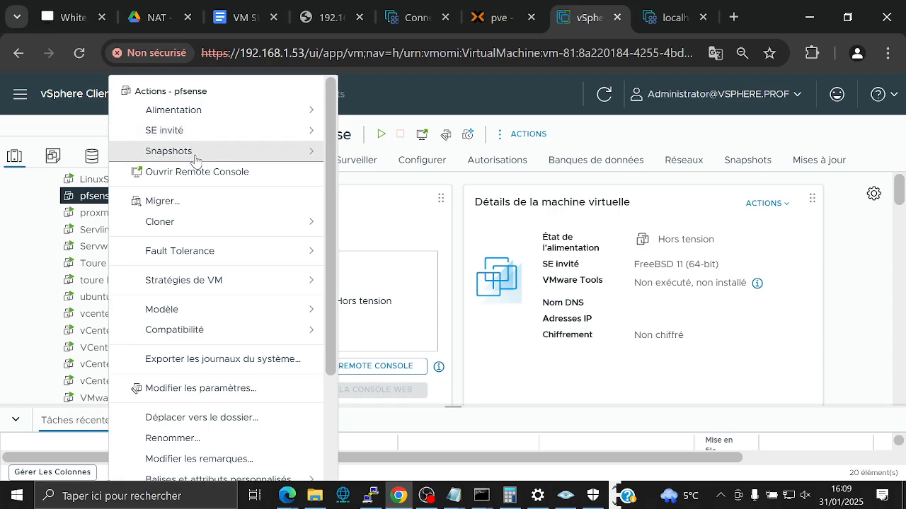
left_click(119, 204)
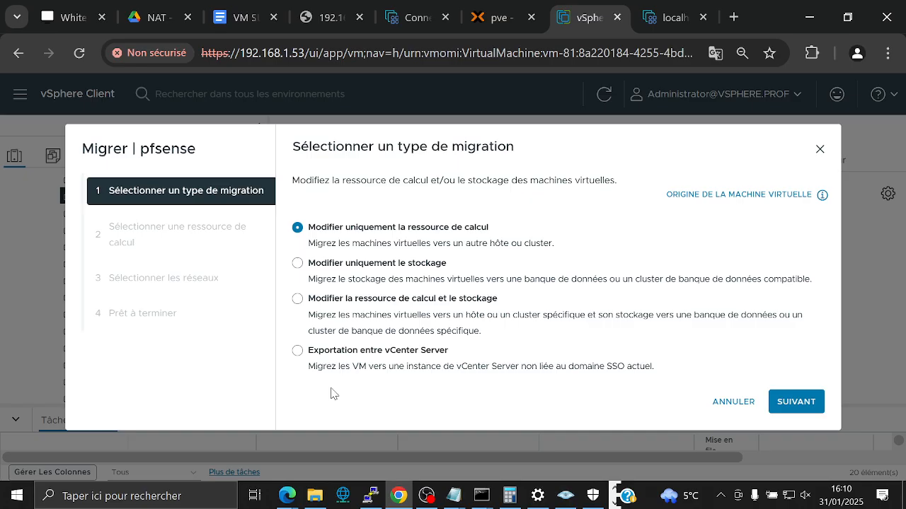
left_click(734, 403)
- Open host 192.168.1.130's summary and view its Mode de maintenance options, closing the menu unchanged
scroll(124, 234, "up", 5)
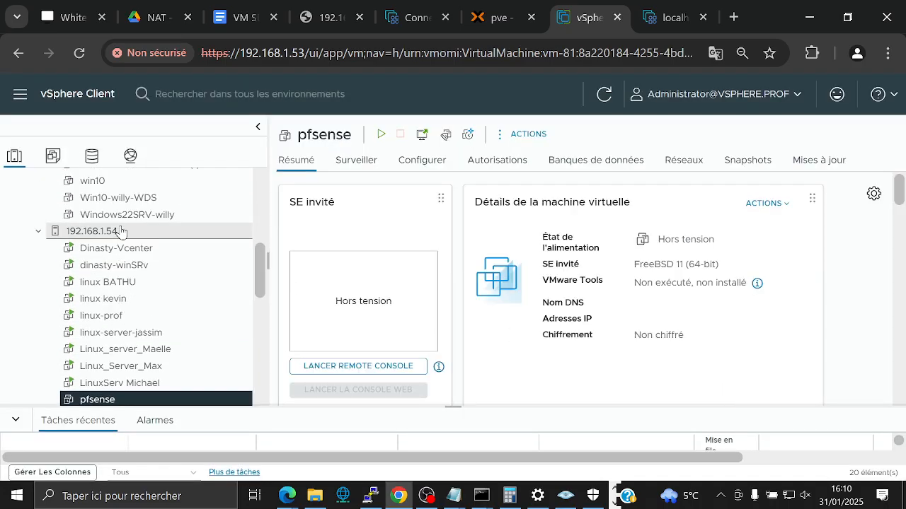
scroll(106, 287, "up", 7)
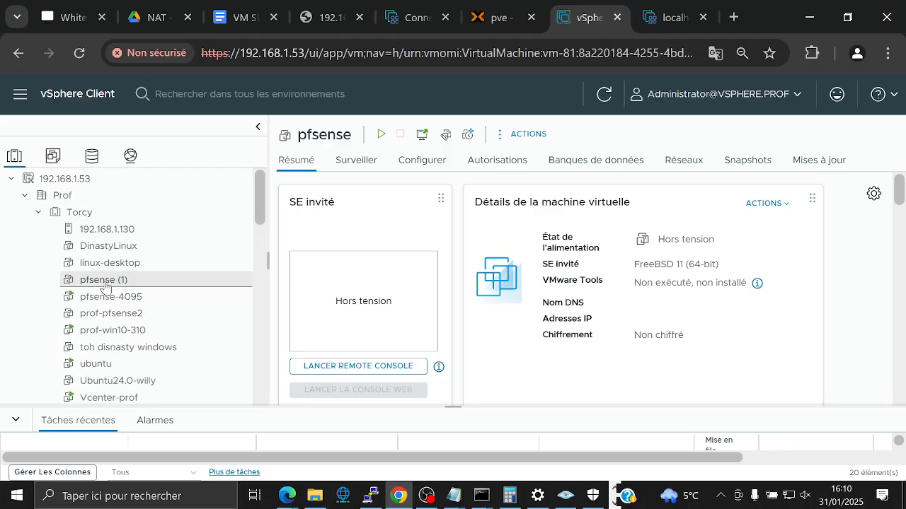
left_click(108, 233)
left_click(108, 233)
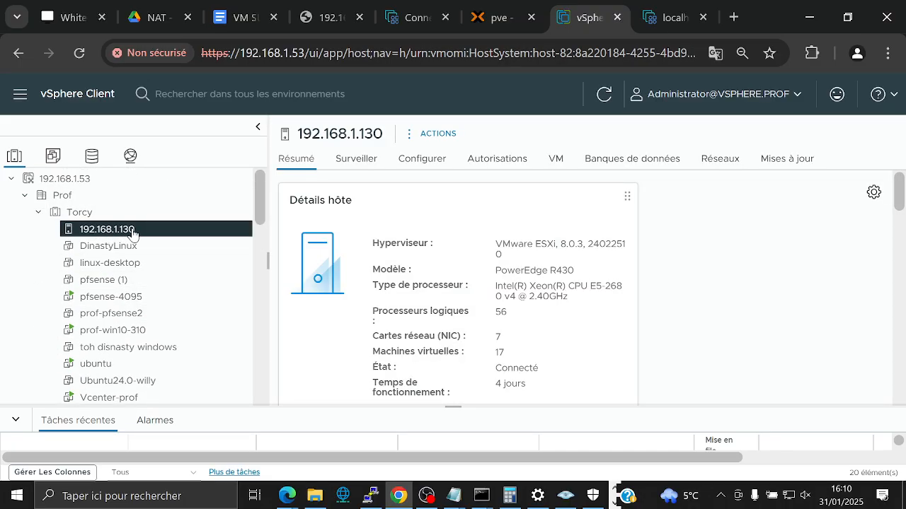
right_click(128, 233)
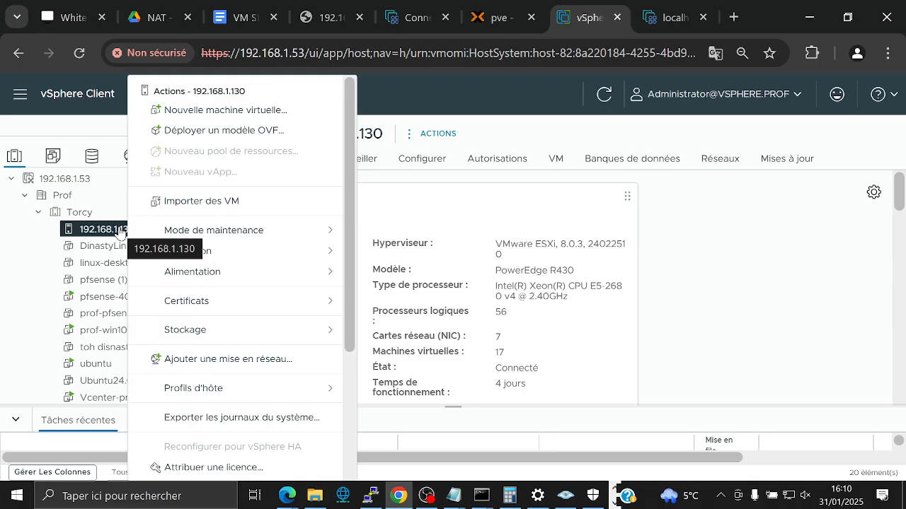
left_click(329, 235)
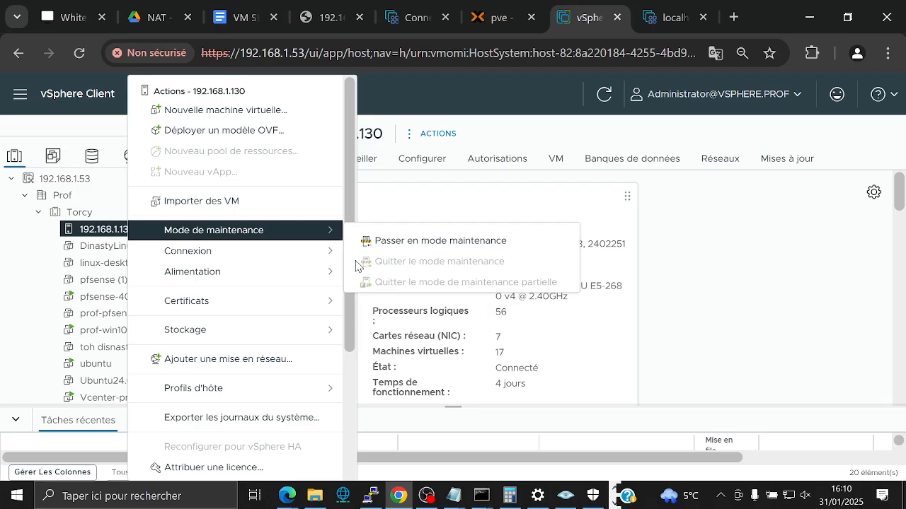
left_click(586, 353)
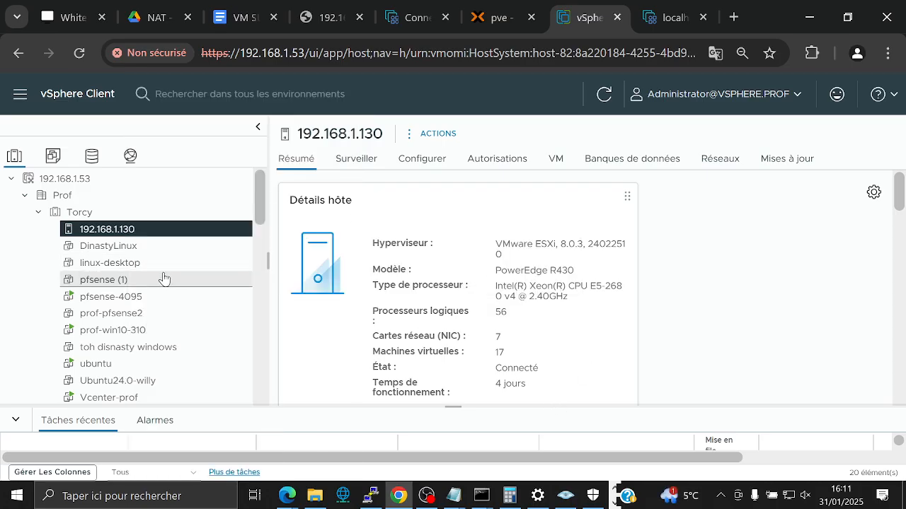
- Start migrating pfsense with 'Modifier la ressource de calcul et le stockage' selected
scroll(162, 279, "down", 1)
scroll(162, 278, "down", 3)
scroll(162, 278, "up", 4)
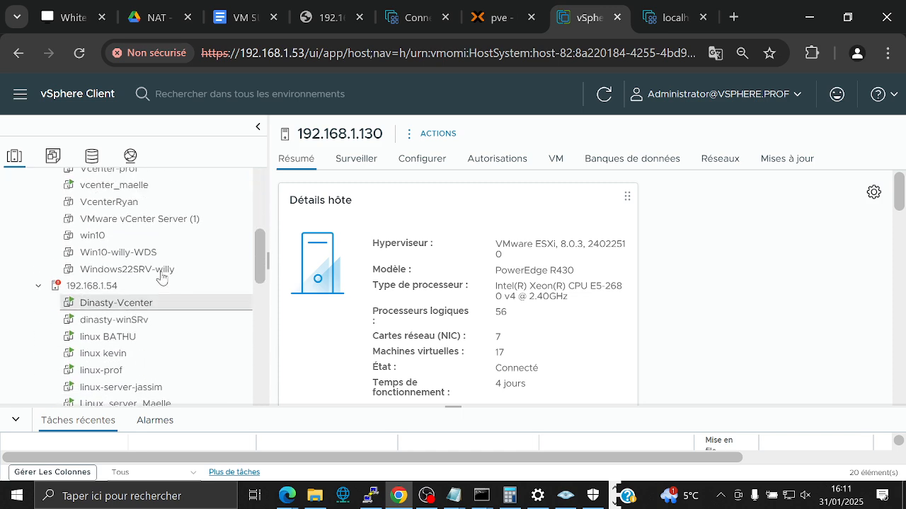
scroll(162, 278, "up", 1)
scroll(162, 278, "down", 6)
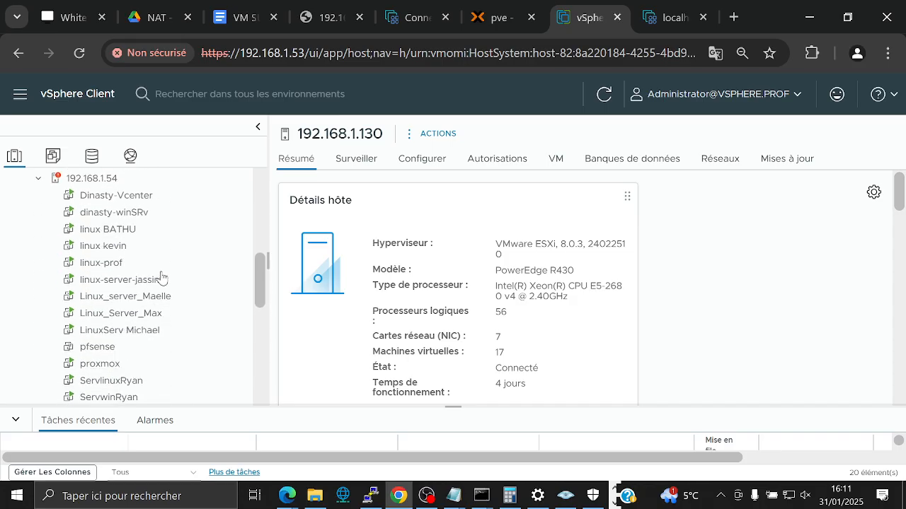
left_click(101, 263)
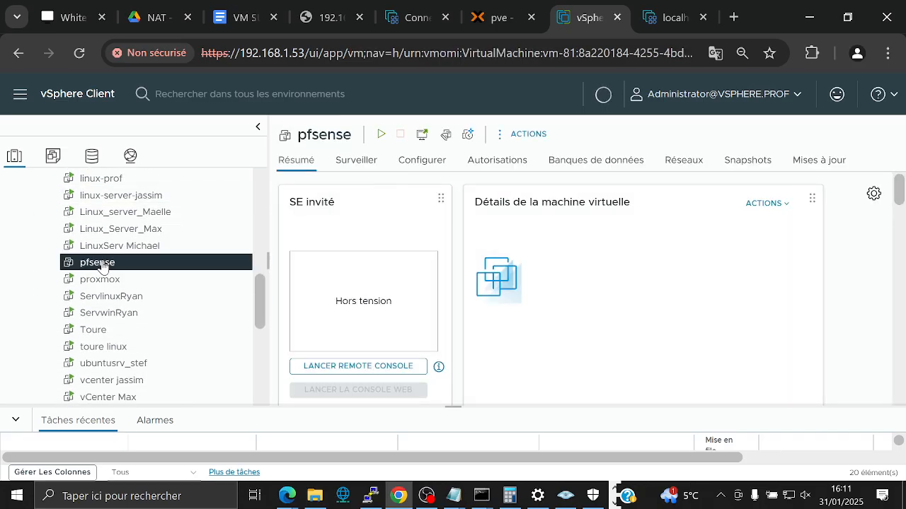
right_click(101, 263)
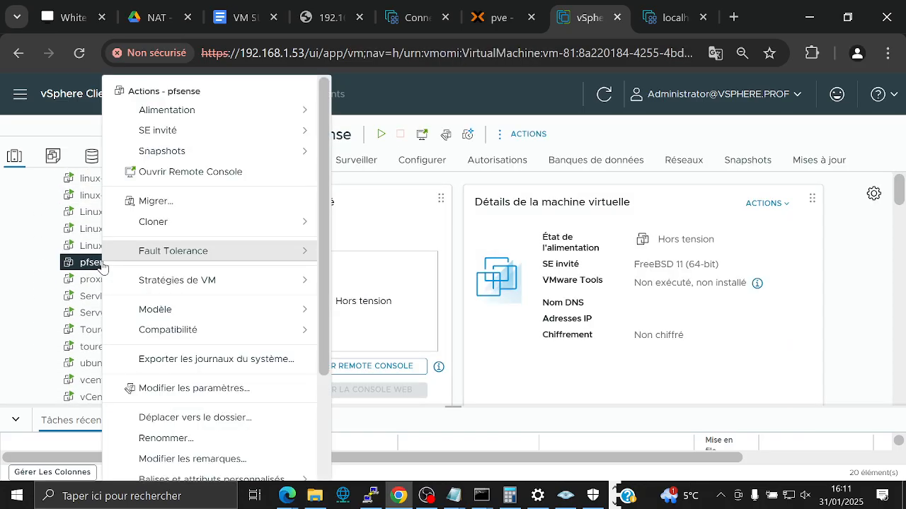
left_click(242, 209)
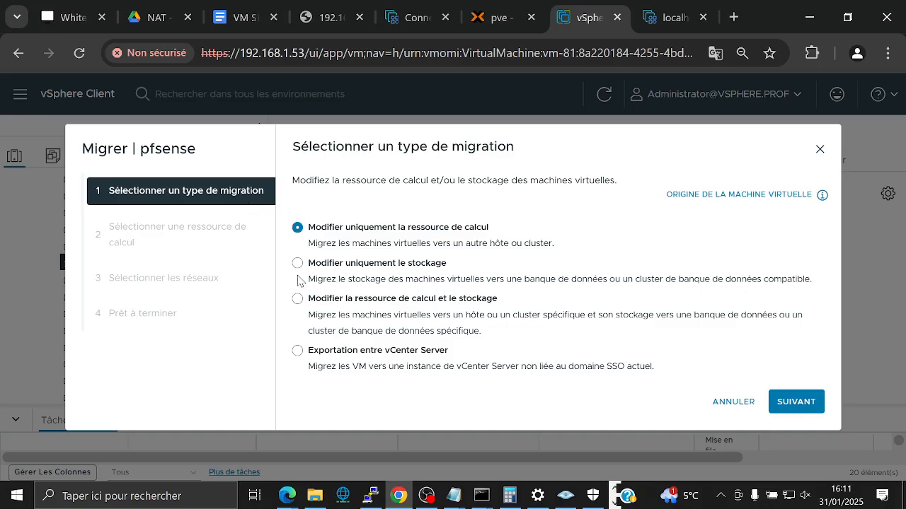
left_click(298, 300)
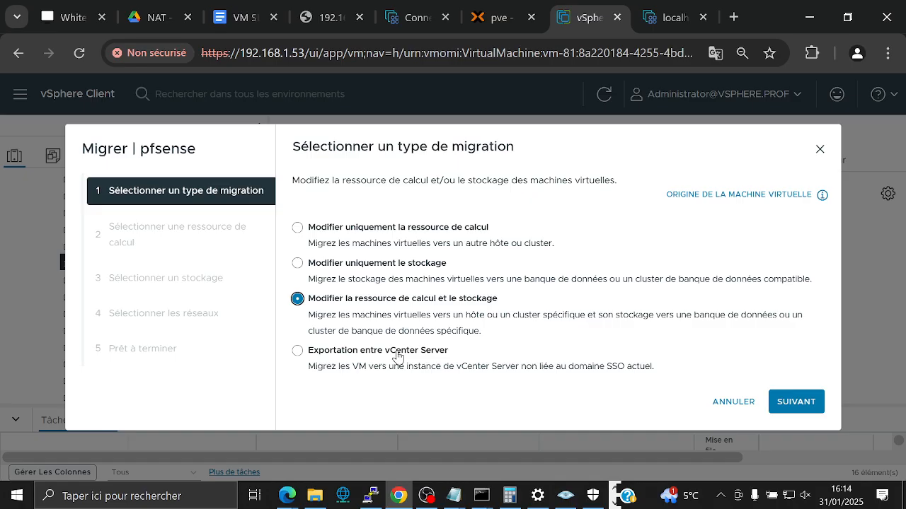
- Pick host 192.168.1.130 under Prof > Torcy as pfsense's destination compute resource
left_click(781, 401)
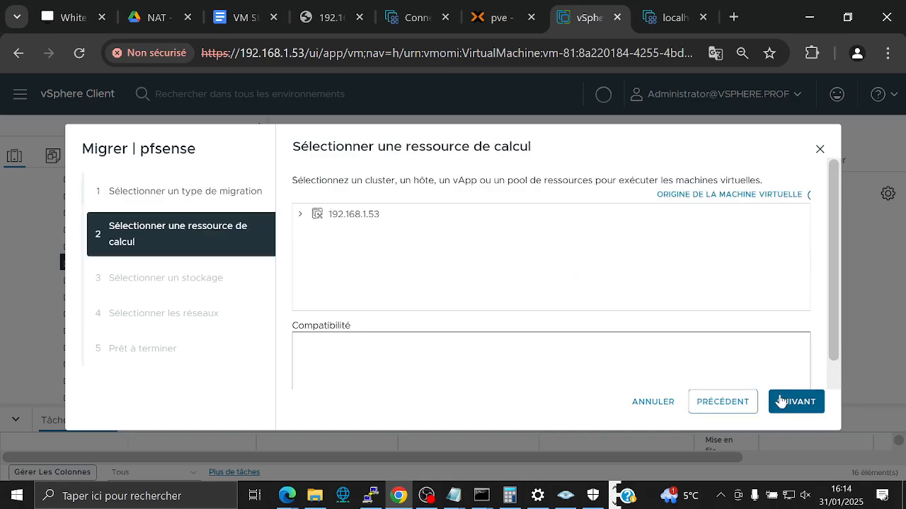
left_click(314, 233)
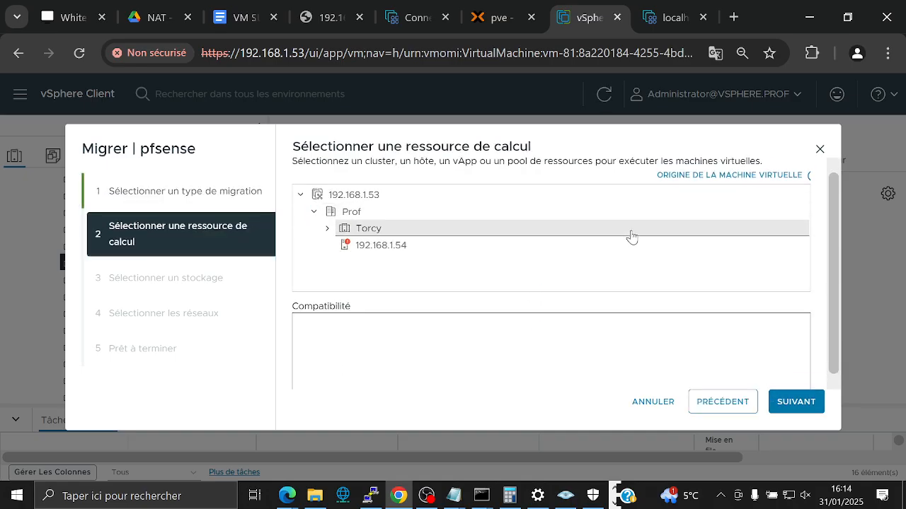
left_click(327, 248)
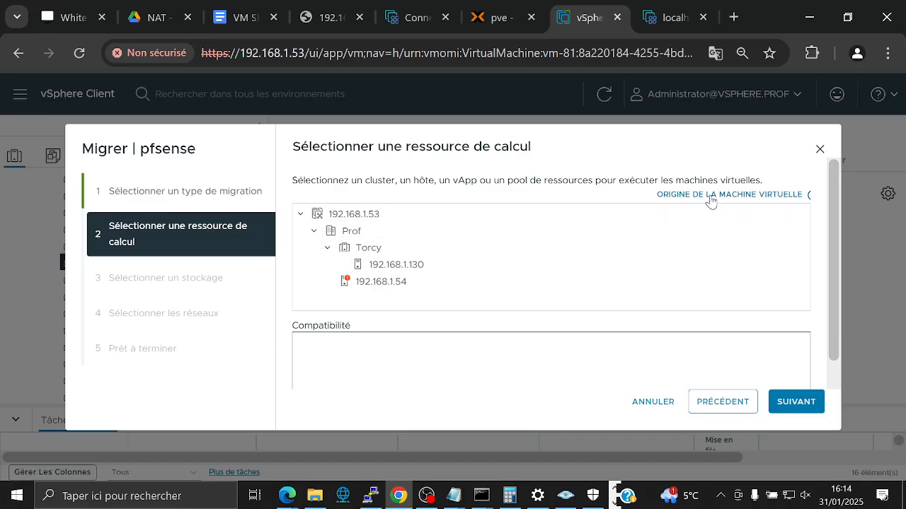
left_click(746, 198)
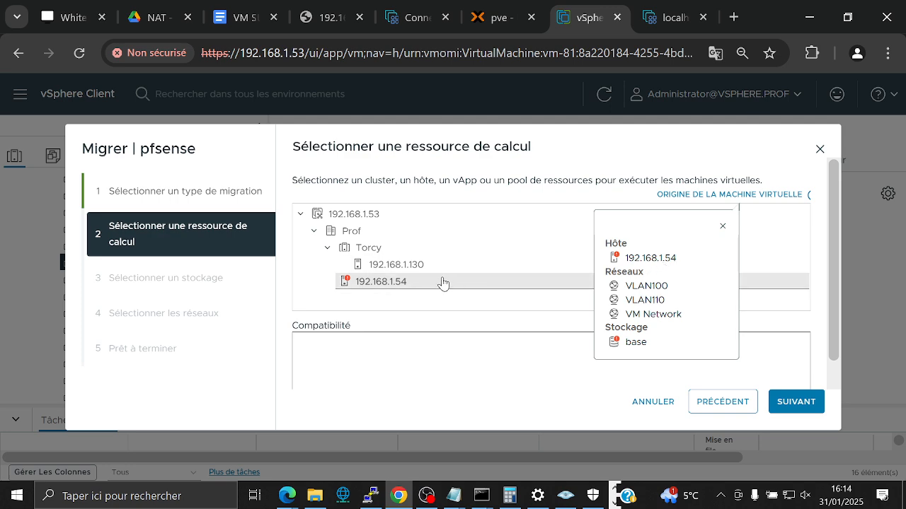
left_click(400, 266)
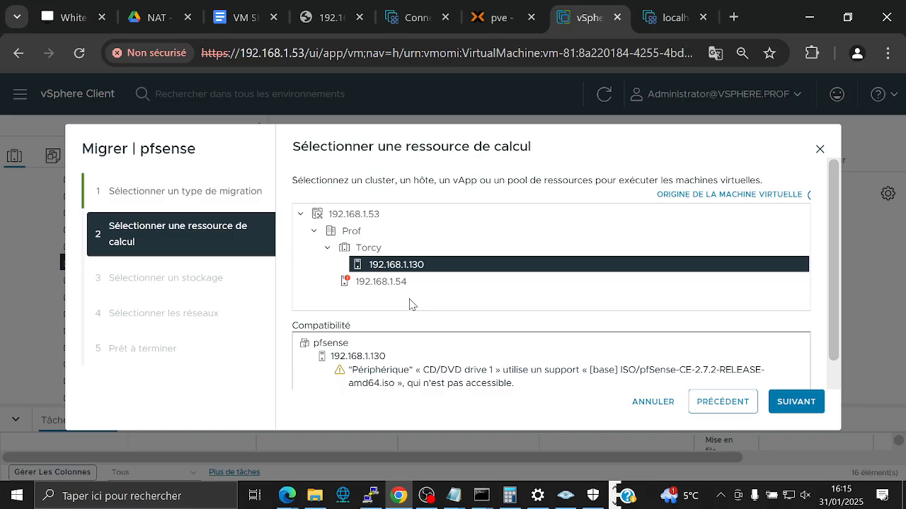
scroll(546, 365, "down", 1)
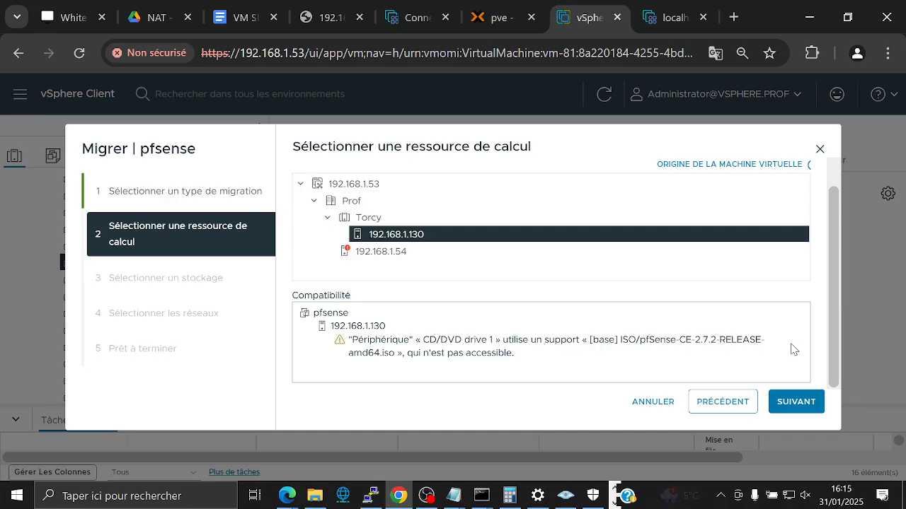
scroll(817, 352, "up", 1)
scroll(817, 352, "down", 1)
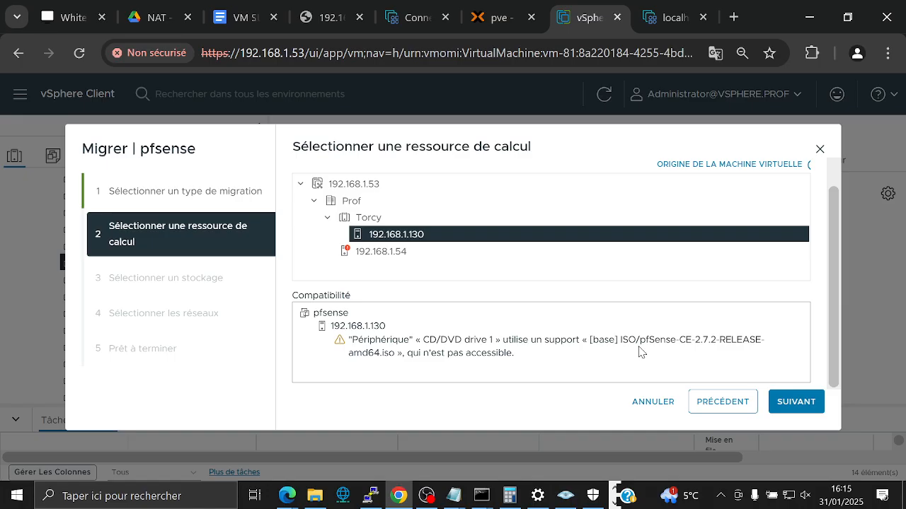
left_click(796, 403)
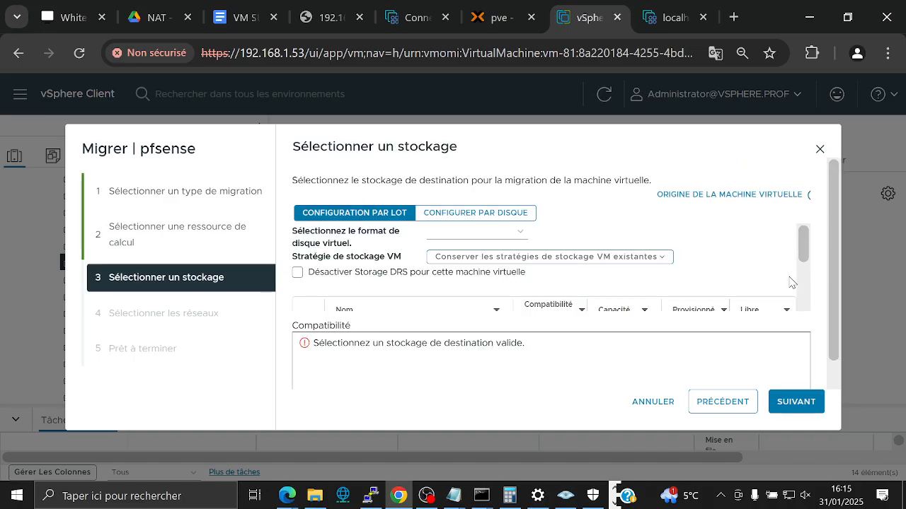
- Choose the iso datastore (183,03 Go free) as pfsense's destination storage
scroll(725, 234, "down", 3)
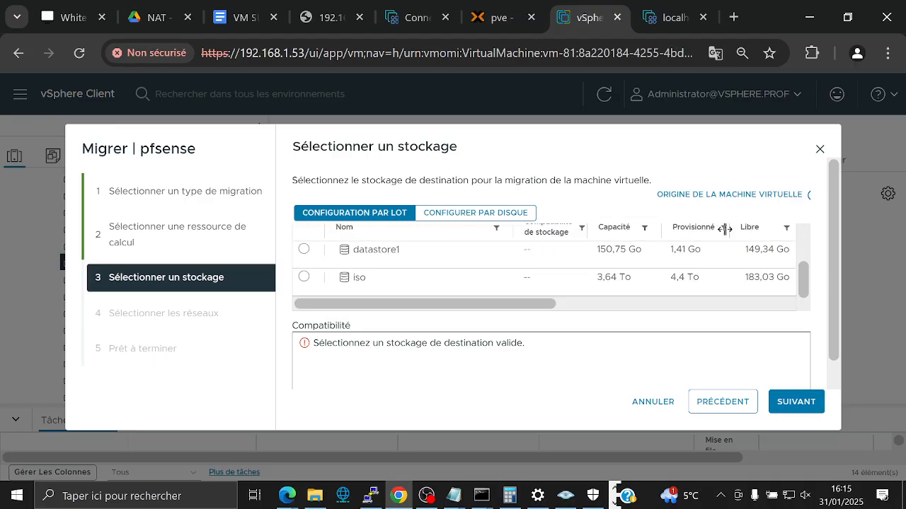
scroll(725, 234, "up", 3)
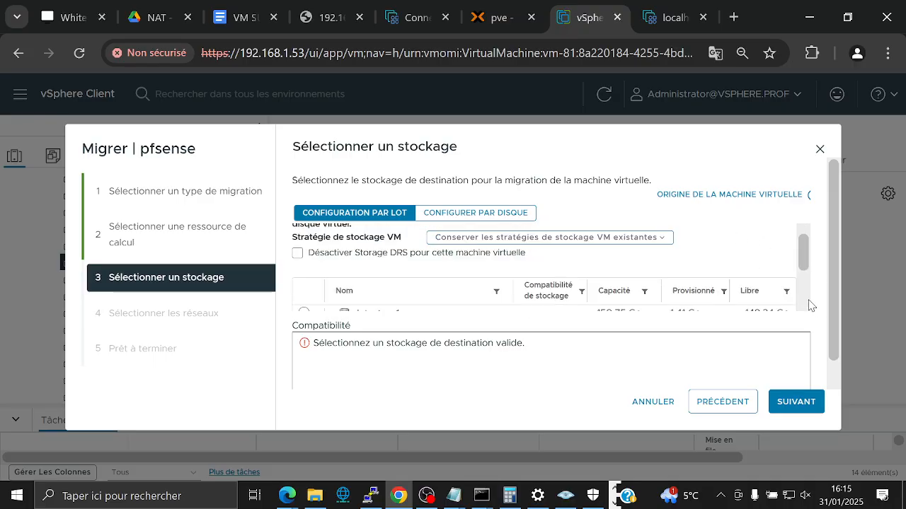
left_click_drag(802, 264, 801, 289)
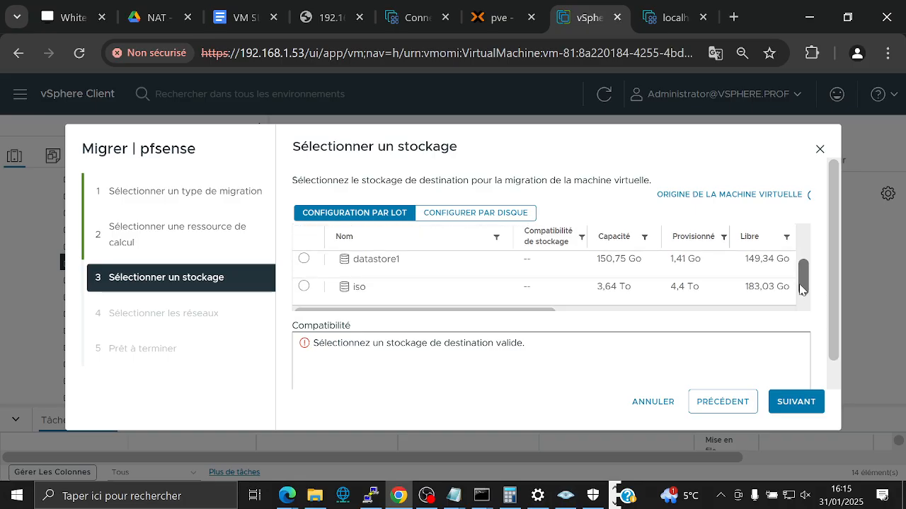
left_click(304, 287)
scroll(623, 277, "up", 3)
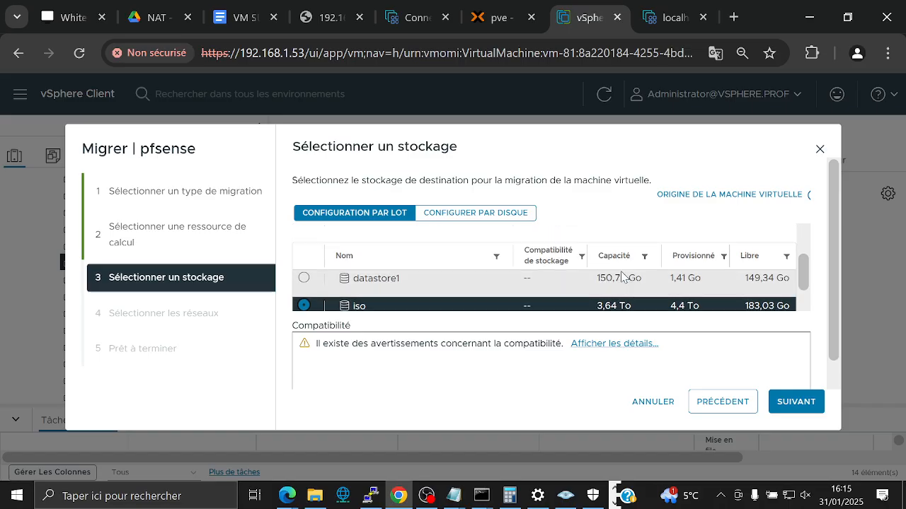
scroll(623, 277, "down", 3)
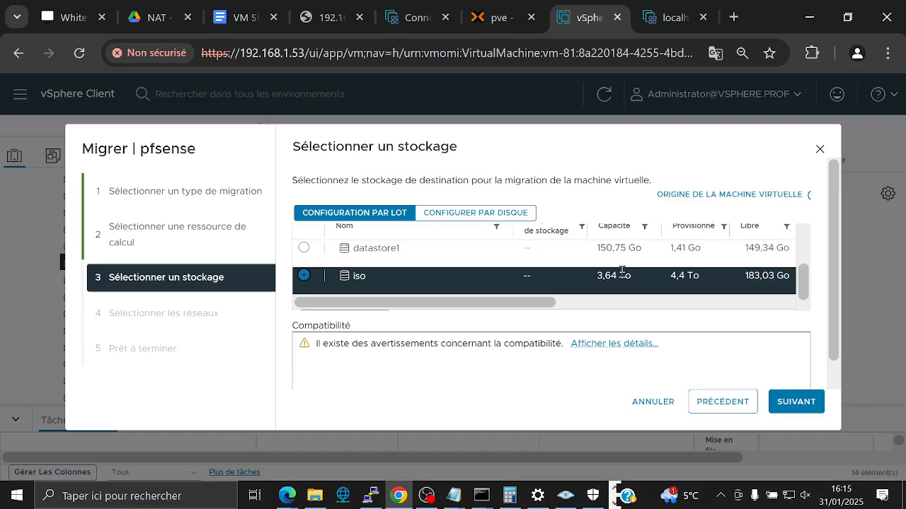
left_click(815, 411)
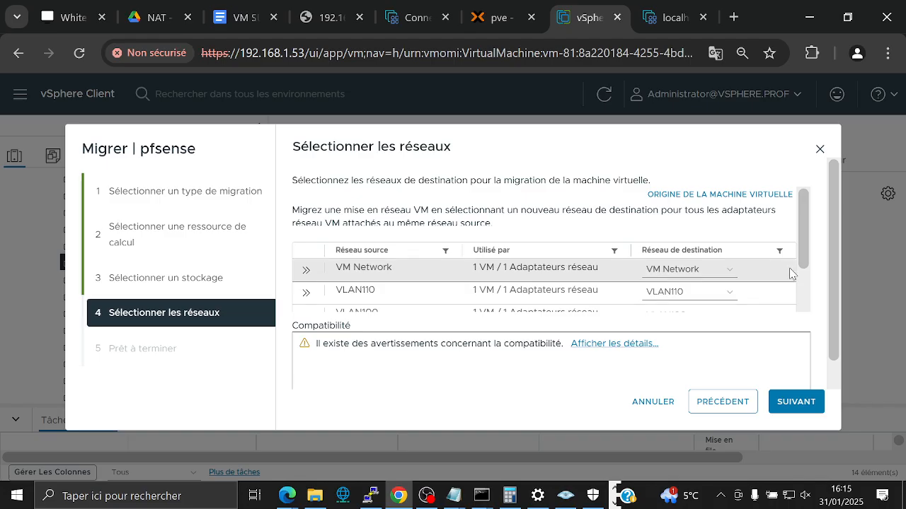
- Keep VLAN100 and VLAN110 as the destination networks for pfsense's adapters
scroll(784, 270, "down", 2)
scroll(779, 269, "up", 2)
scroll(768, 273, "down", 2)
left_click(729, 256)
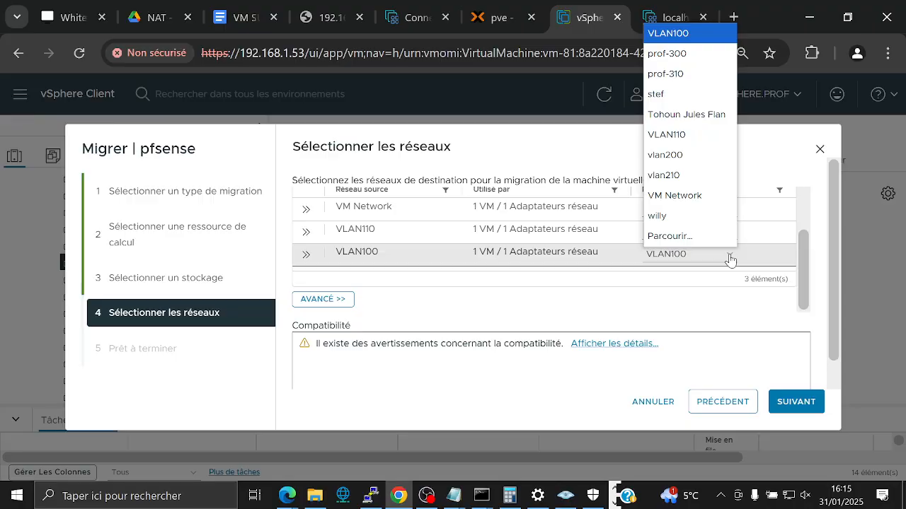
left_click(829, 267)
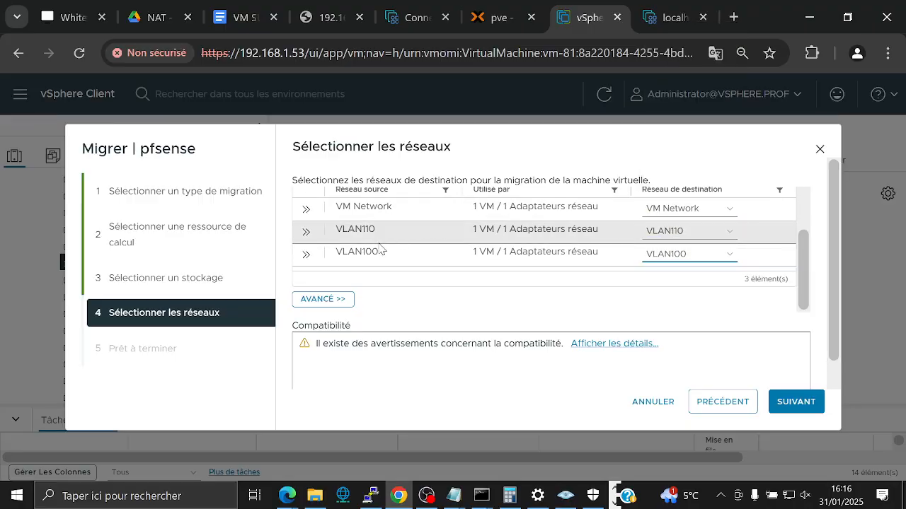
scroll(789, 245, "up", 3)
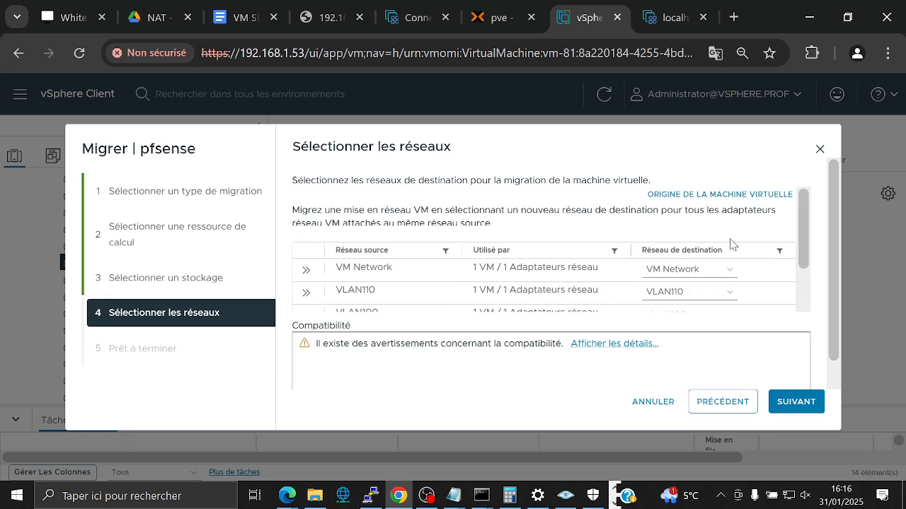
scroll(729, 243, "down", 2)
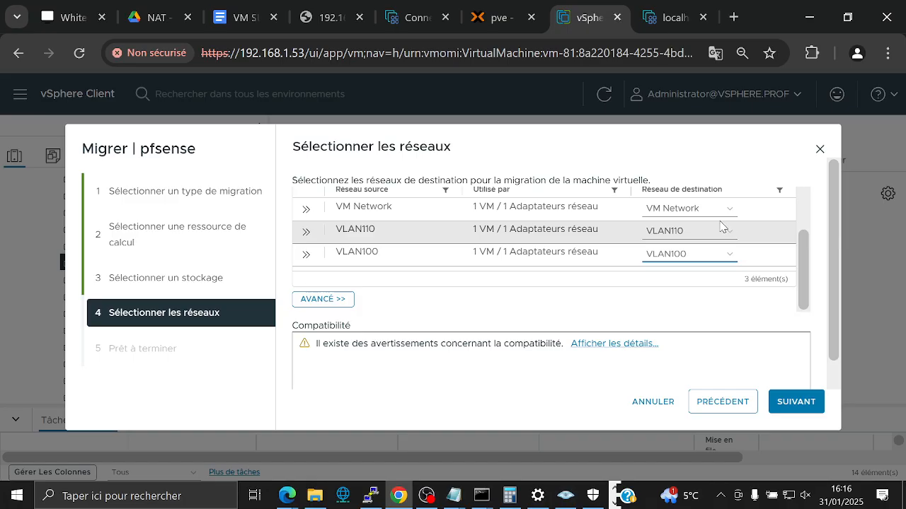
left_click(730, 235)
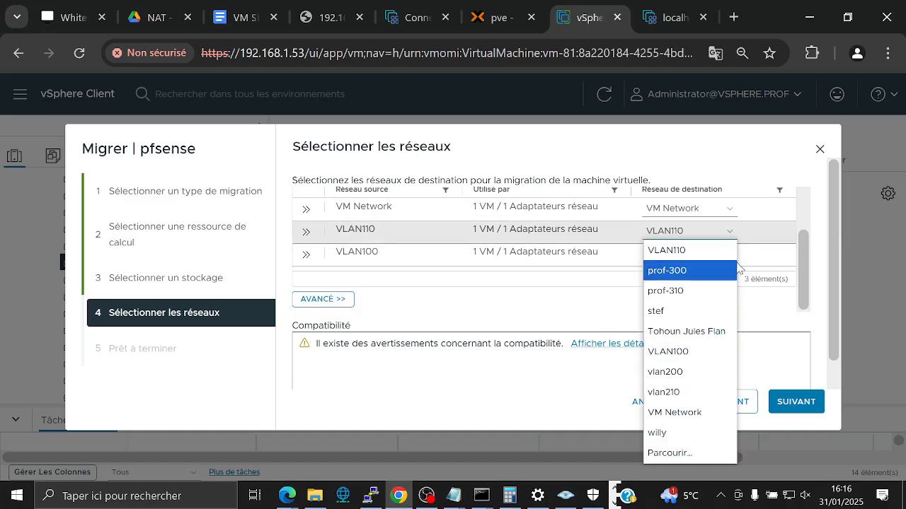
left_click(802, 257)
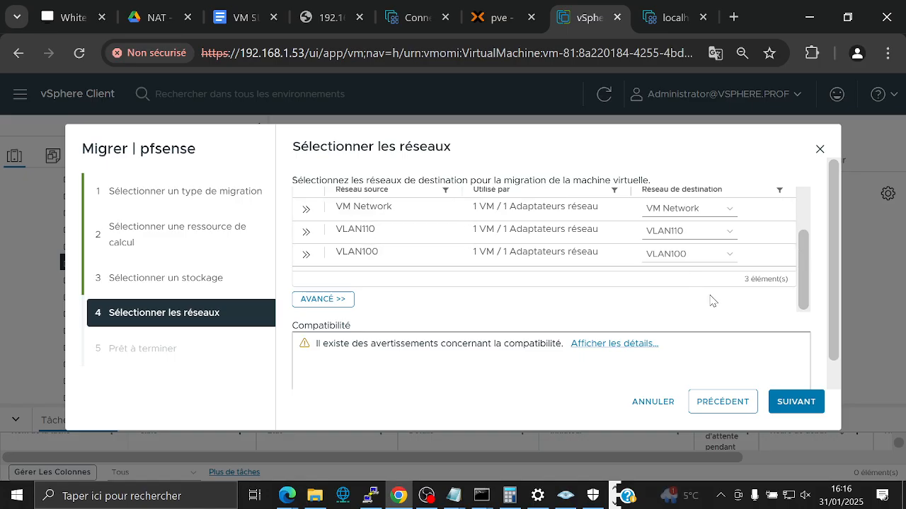
- Finish the wizard to submit pfsense's migration to 192.168.1.130 and datastore iso
left_click(791, 403)
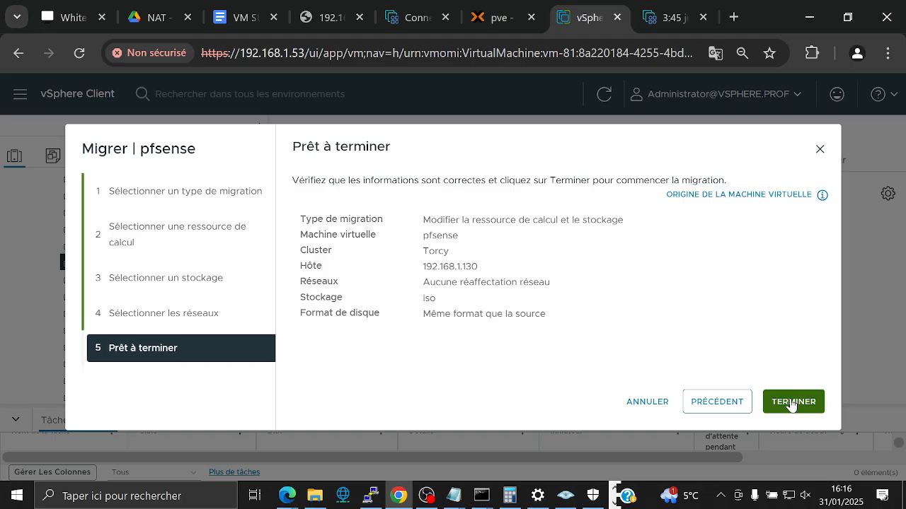
left_click(791, 404)
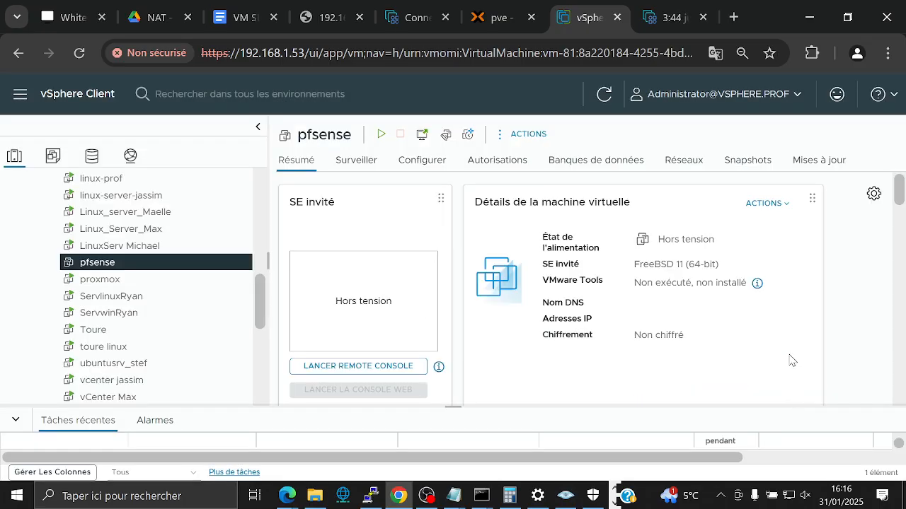
scroll(220, 319, "down", 3)
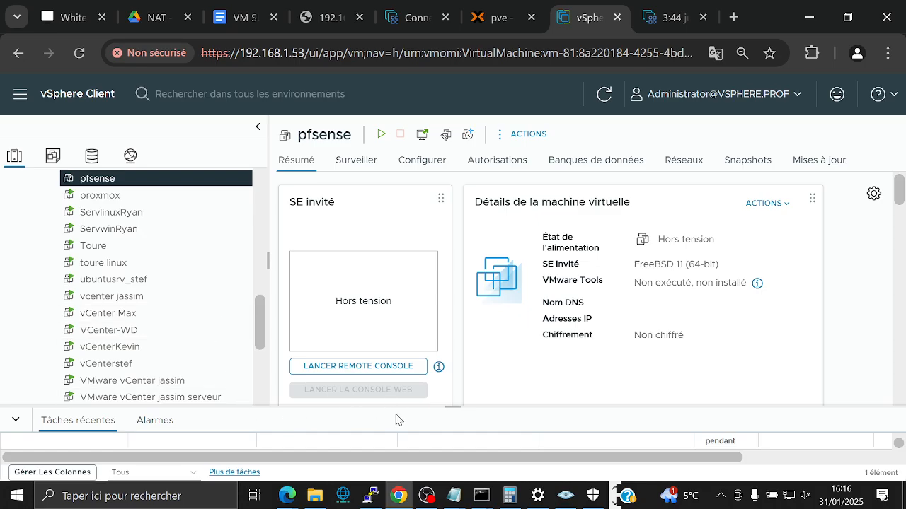
- Enlarge the Recent Tasks panel to follow pfsense's Relocate task, now copying files at 62%
left_click_drag(394, 407, 382, 290)
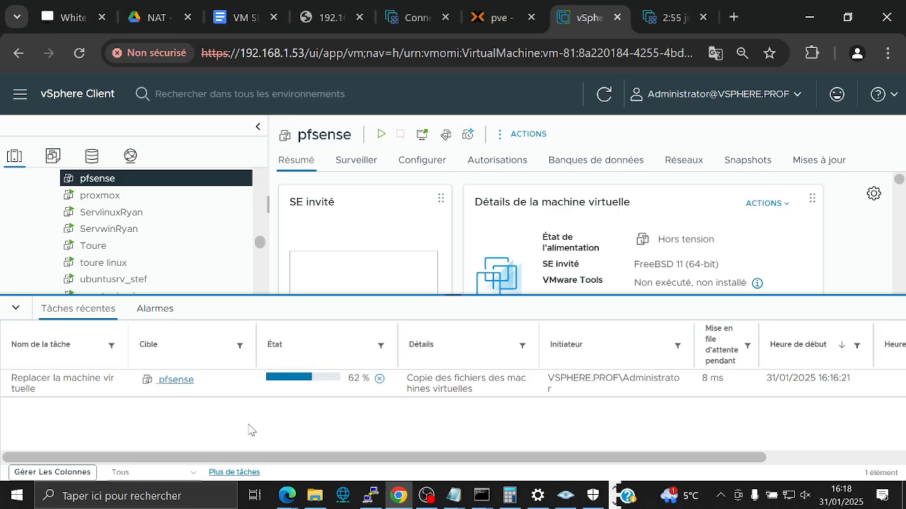
scroll(184, 245, "up", 10)
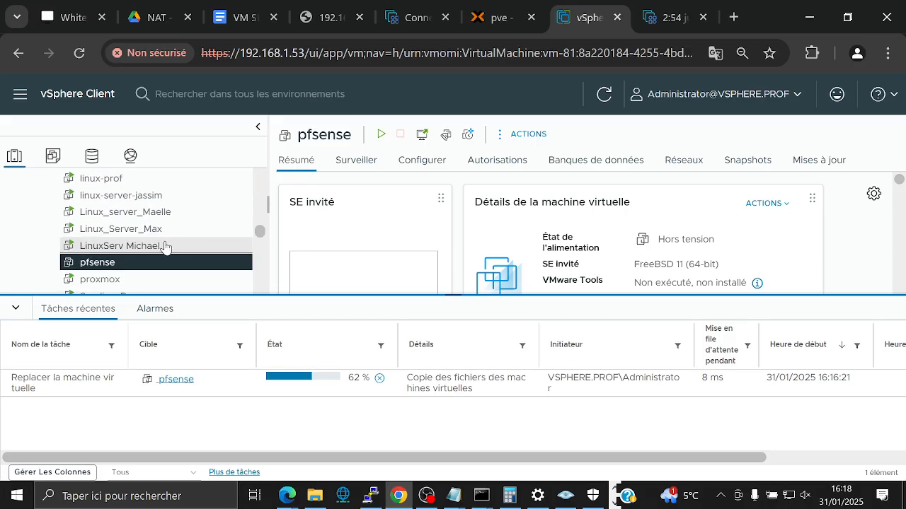
scroll(165, 245, "up", 15)
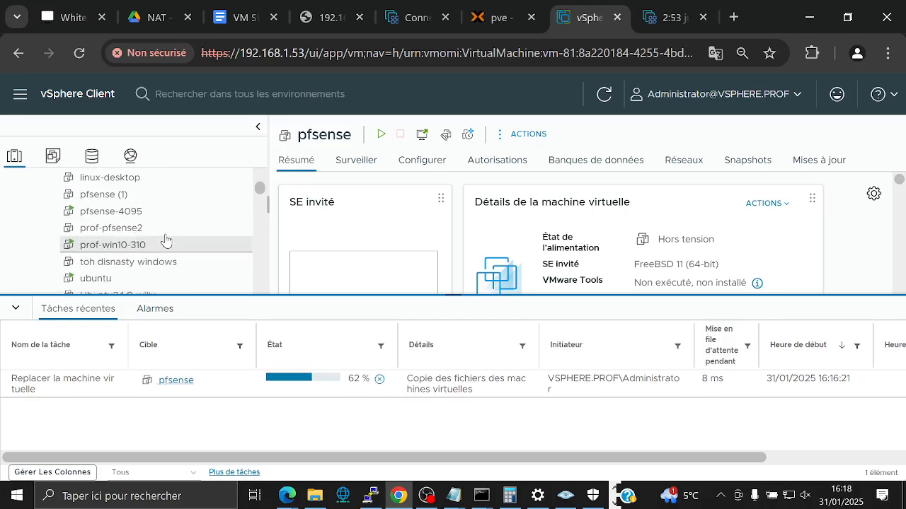
- Show the Torcy cluster's Quickstart configuration page at 67% zoom while the migration reaches 83%
left_click(120, 214)
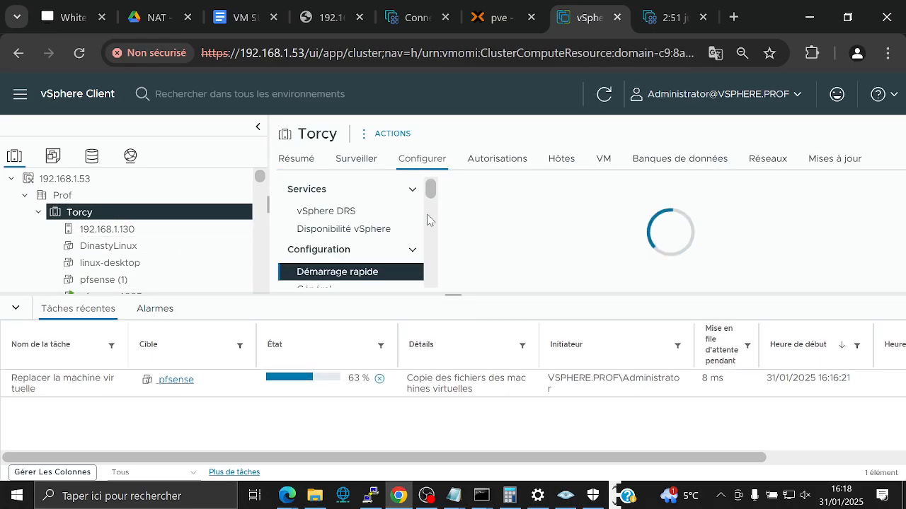
scroll(159, 220, "down", 5)
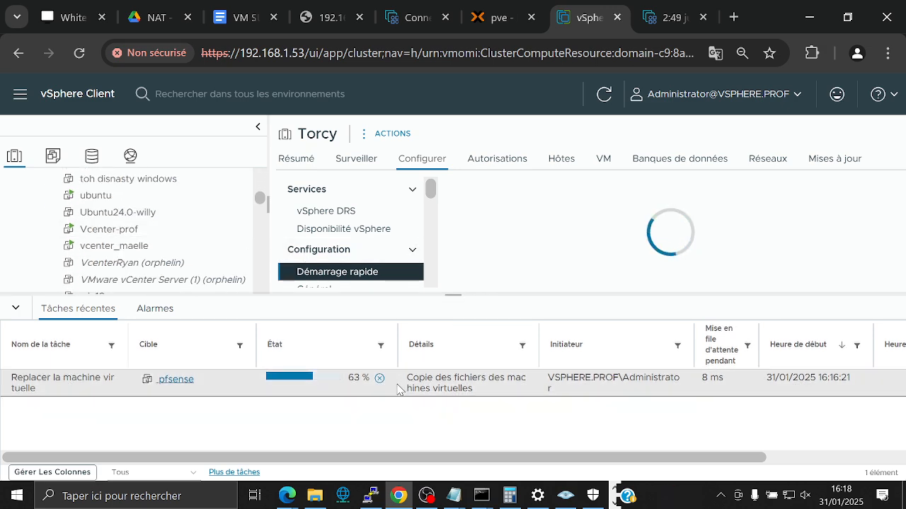
key("ctrl+minus")
key("ctrl+minus")
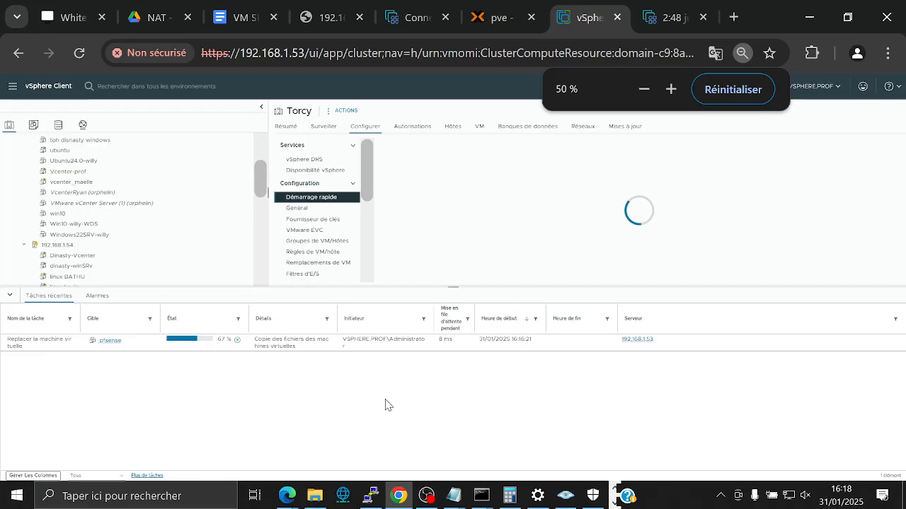
key("ctrl+plus")
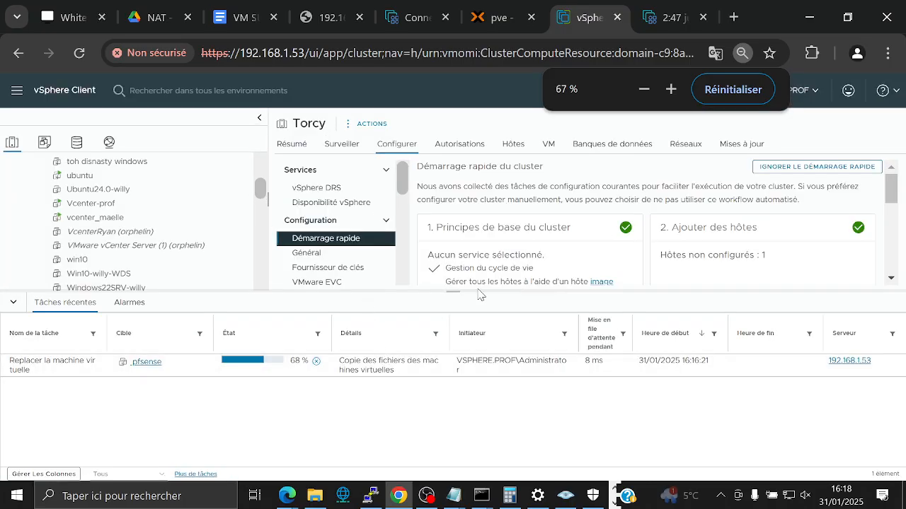
left_click_drag(474, 296, 483, 375)
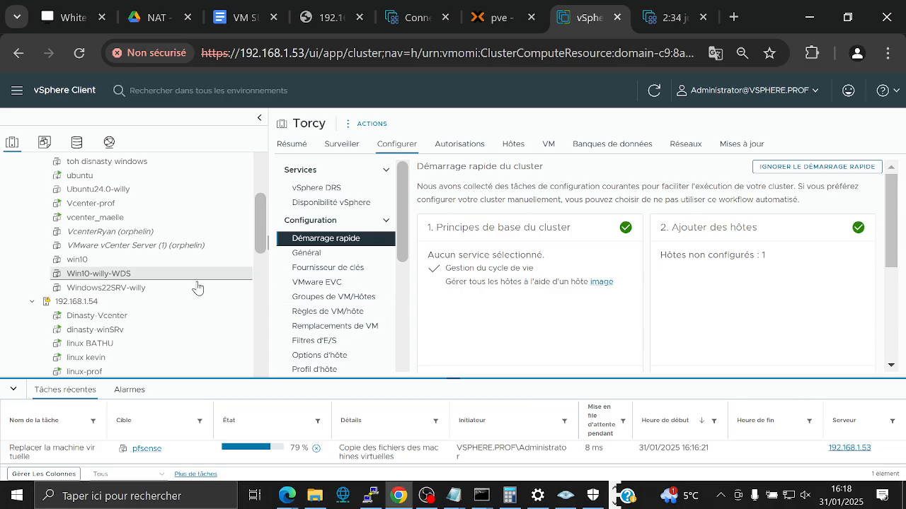
scroll(188, 290, "up", 5)
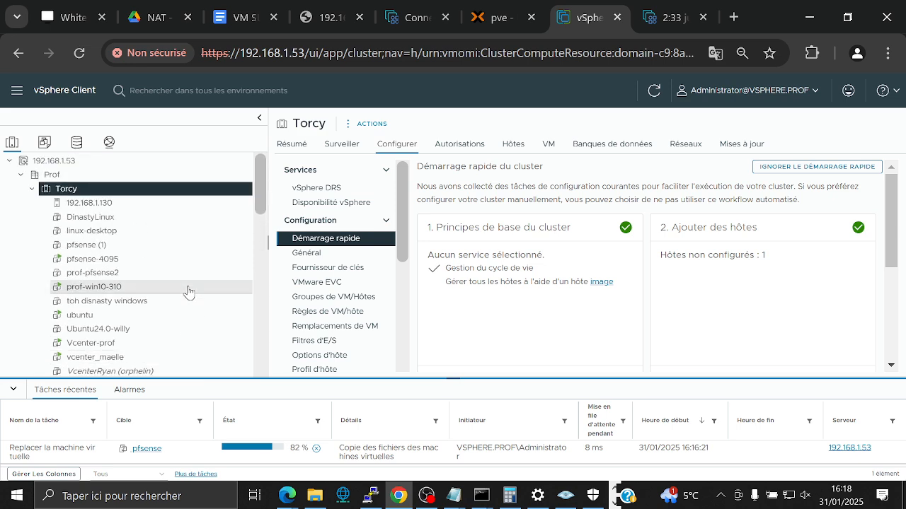
scroll(188, 290, "down", 3)
scroll(188, 290, "down", 3)
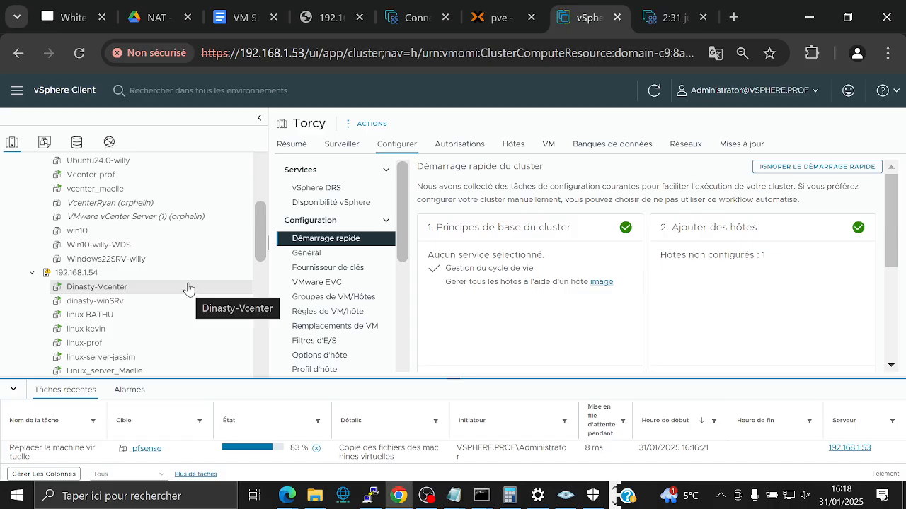
scroll(188, 289, "up", 3)
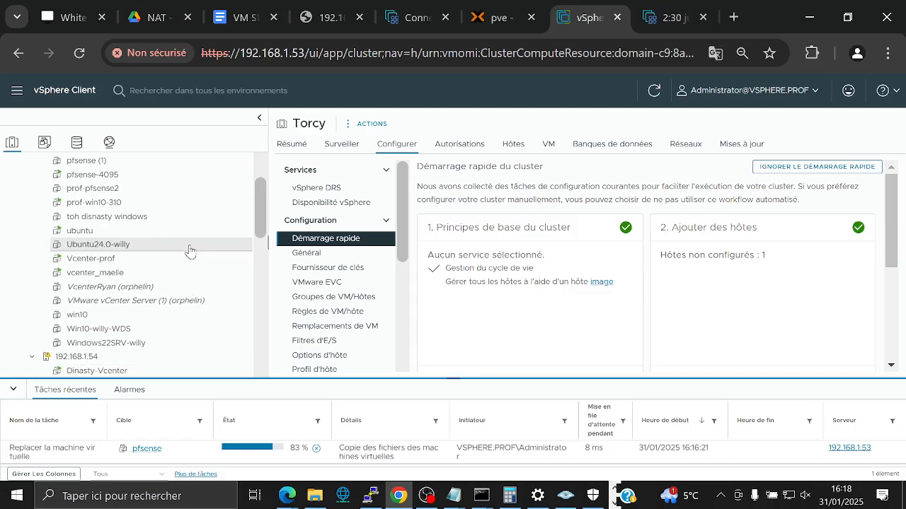
- Wait for pfsense's Relocate task to show Terminé at 16:19:00, with pfsense under Torcy
scroll(190, 249, "up", 3)
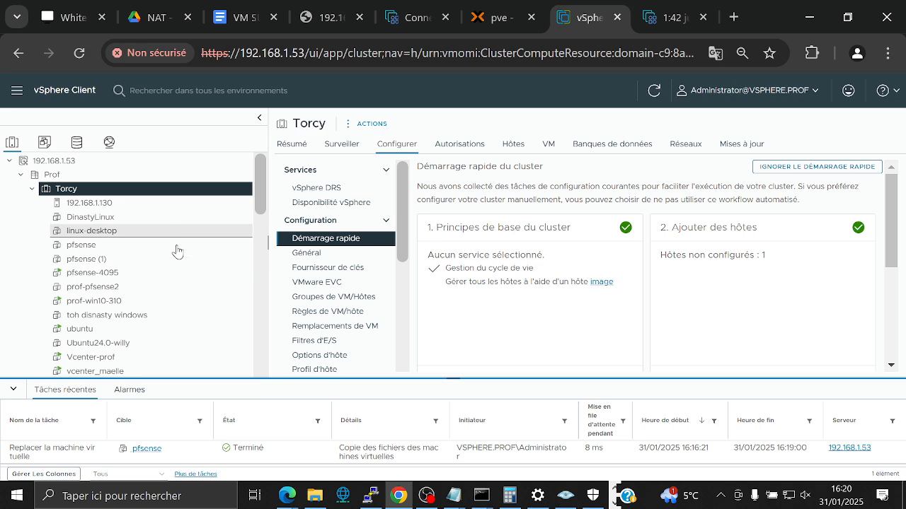
- Review the migrated pfsense VM's summary
left_click(122, 247)
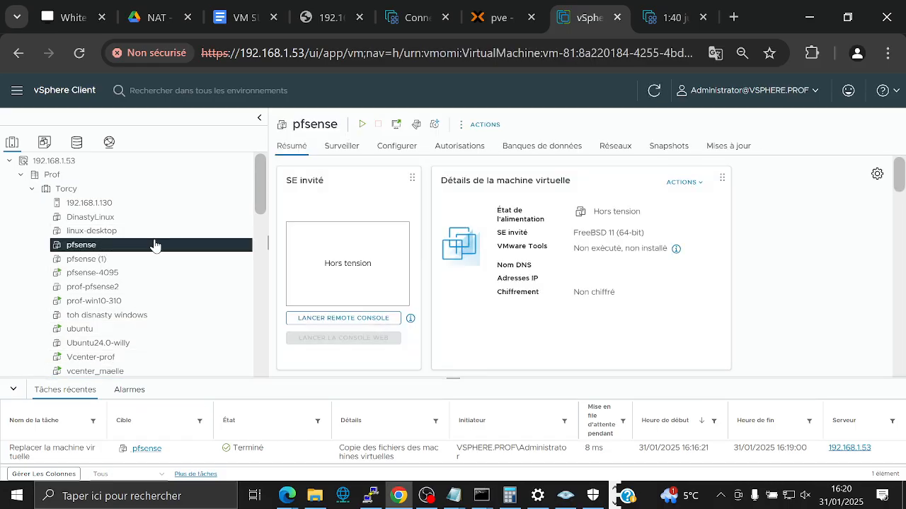
scroll(149, 244, "down", 15)
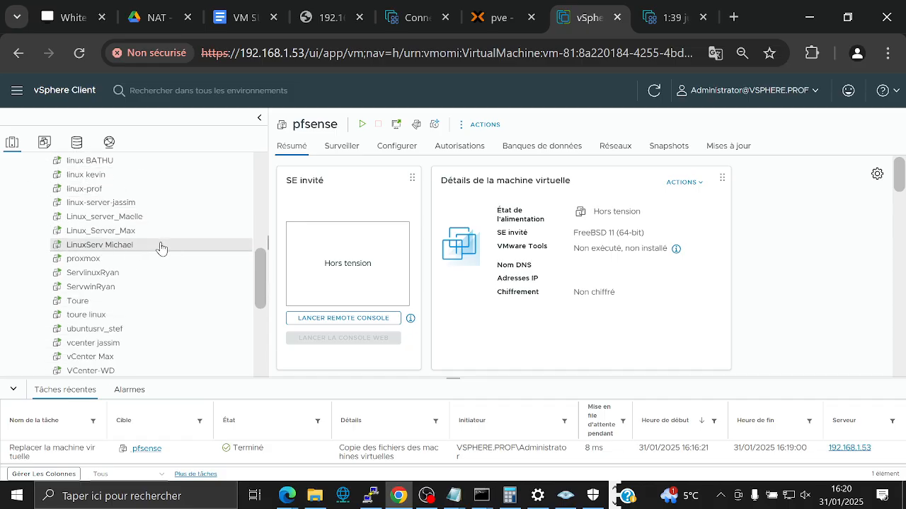
scroll(160, 272, "down", 3)
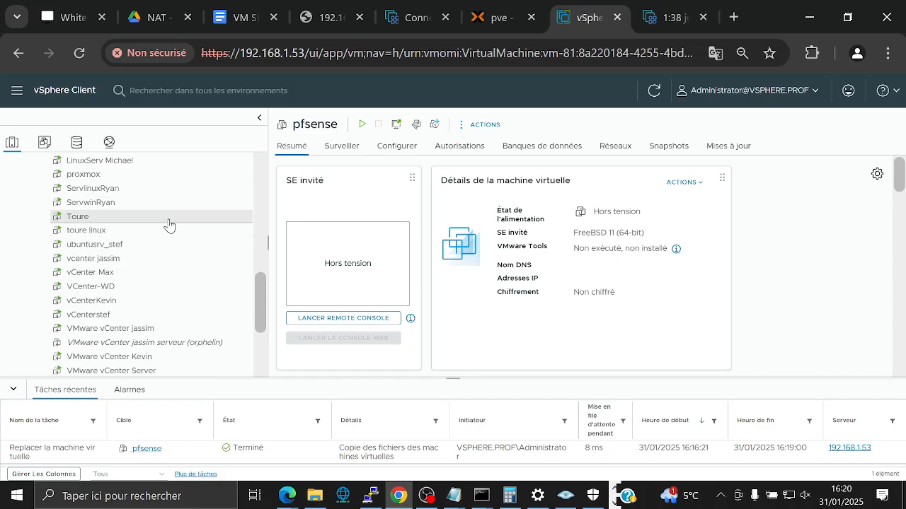
scroll(169, 253, "up", 18)
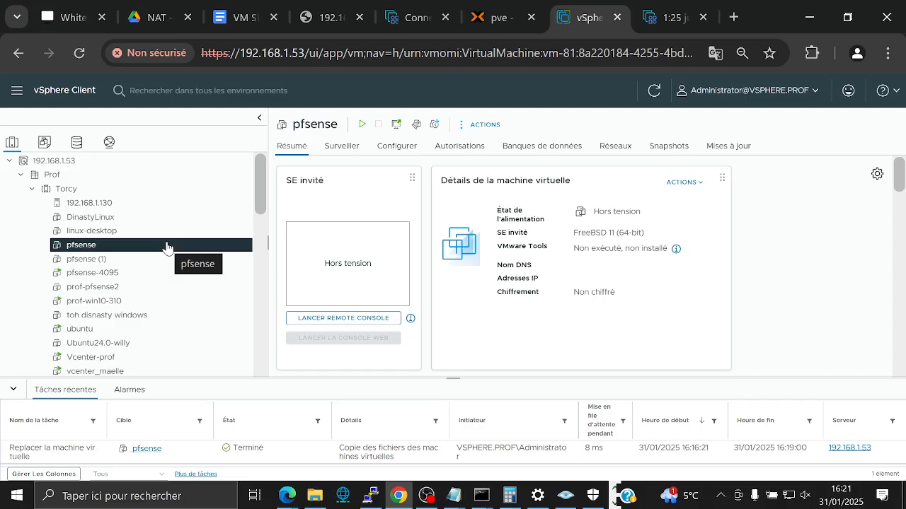
- Open proxmox's summary: powered on, Debian GNU/Linux 12 (64-bit), VMware Tools not installed
scroll(166, 248, "down", 10)
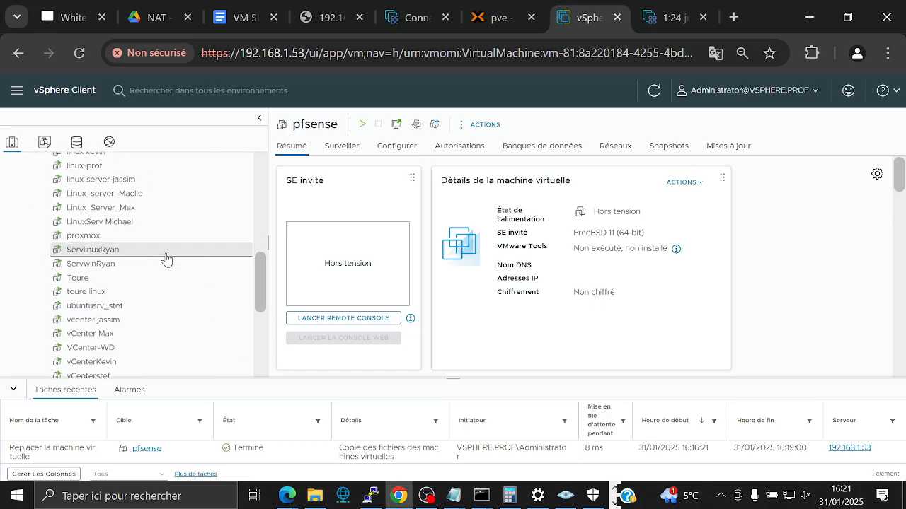
scroll(152, 245, "down", 2)
scroll(143, 280, "down", 3)
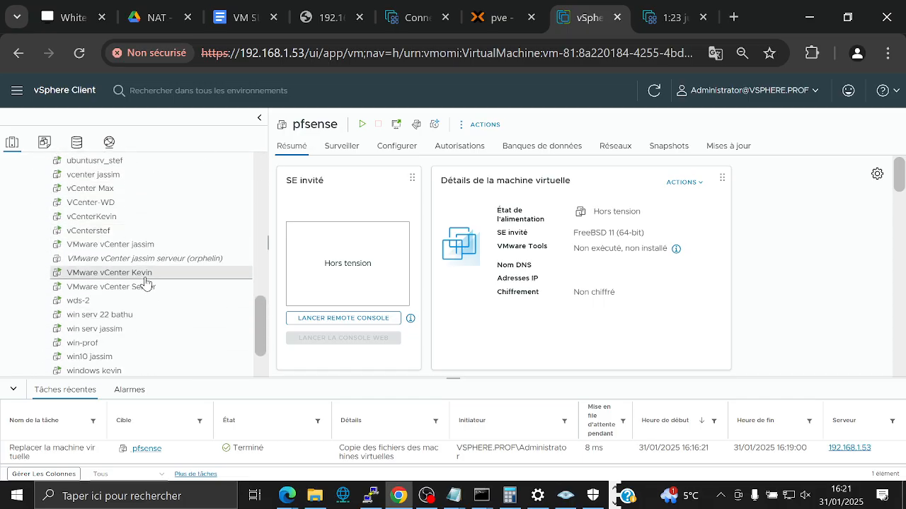
scroll(145, 282, "down", 2)
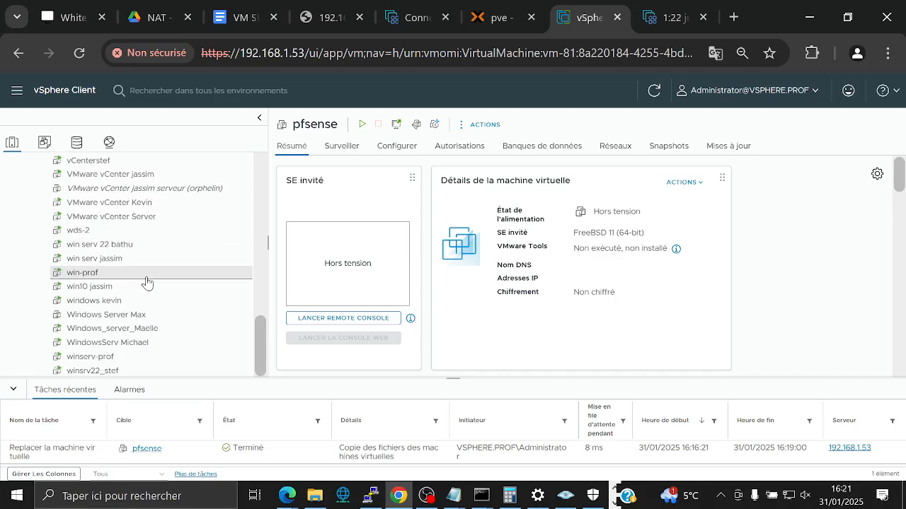
scroll(147, 261, "up", 4)
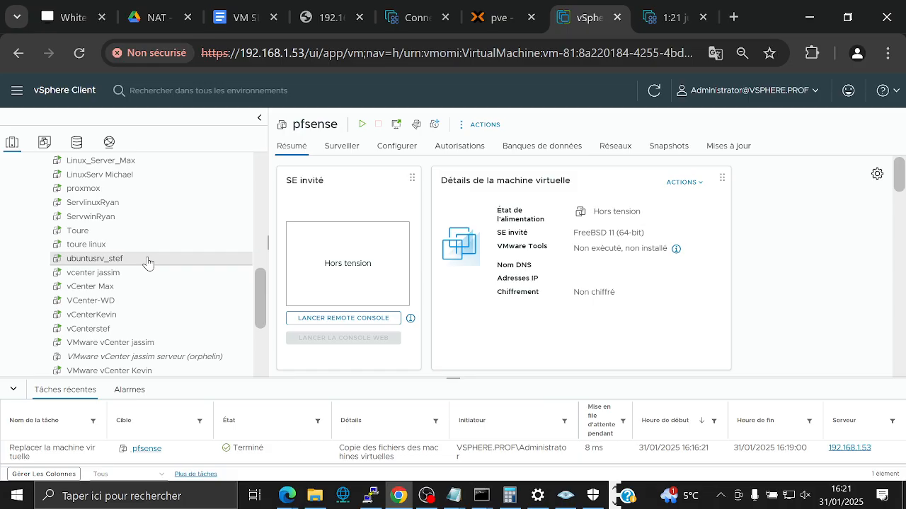
scroll(147, 262, "up", 2)
left_click(129, 273)
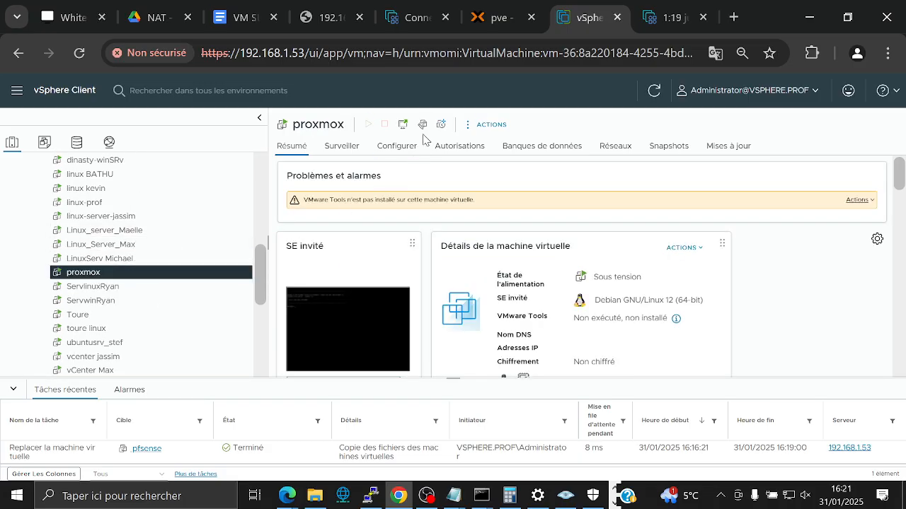
- Browse proxmox's guest OS, snapshot and clone actions, then choose to power it off
left_click(471, 125)
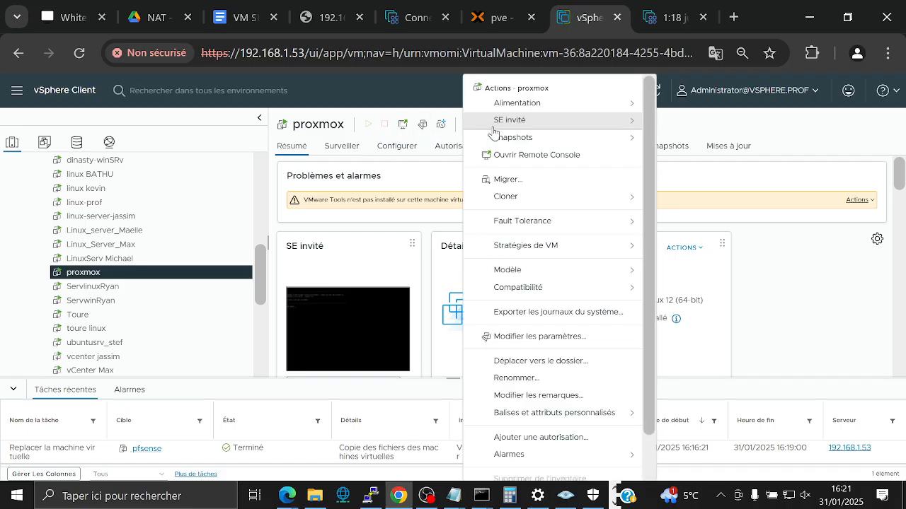
left_click(573, 113)
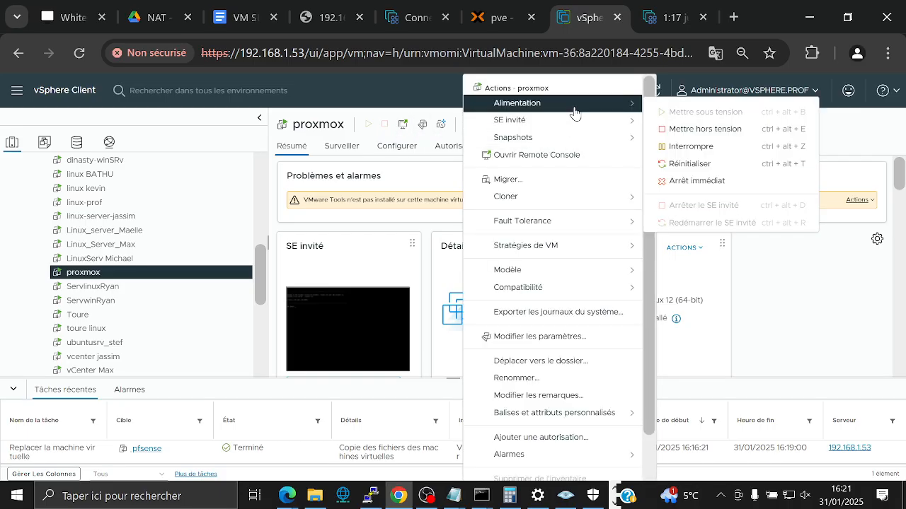
left_click(577, 119)
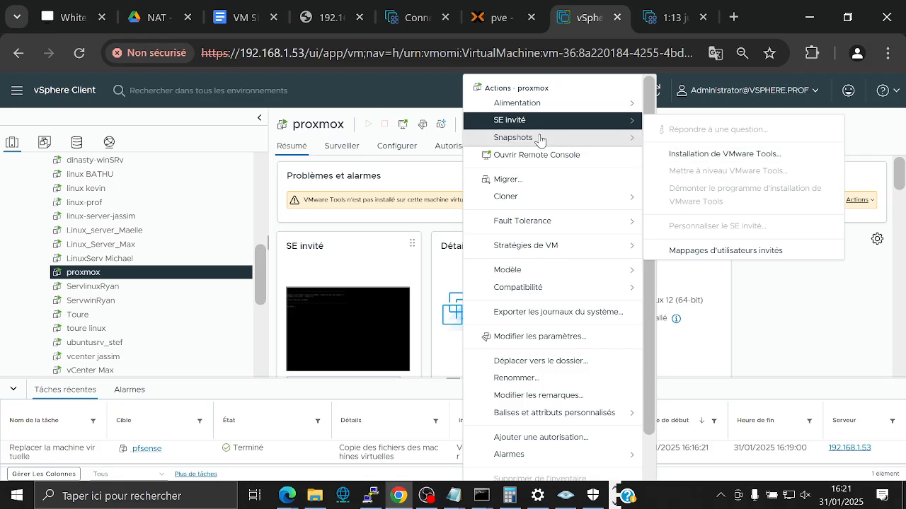
mouse_move(541, 139)
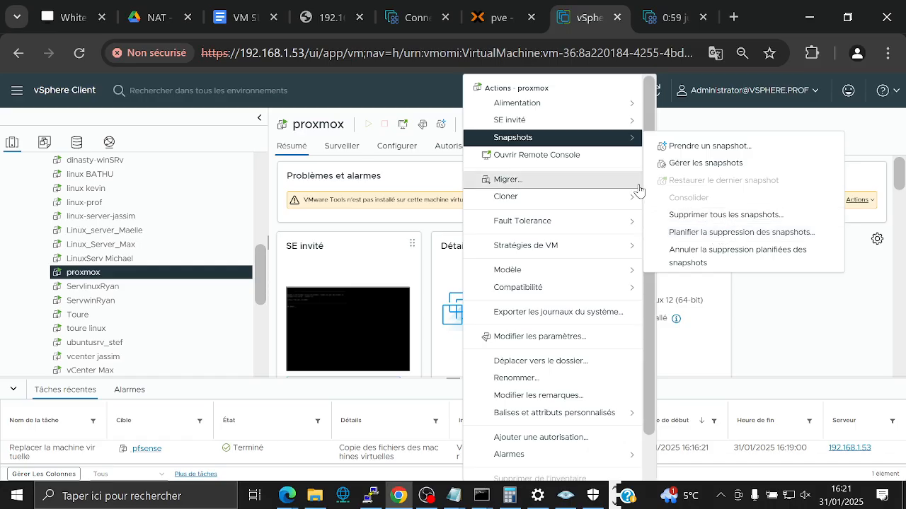
left_click(511, 202)
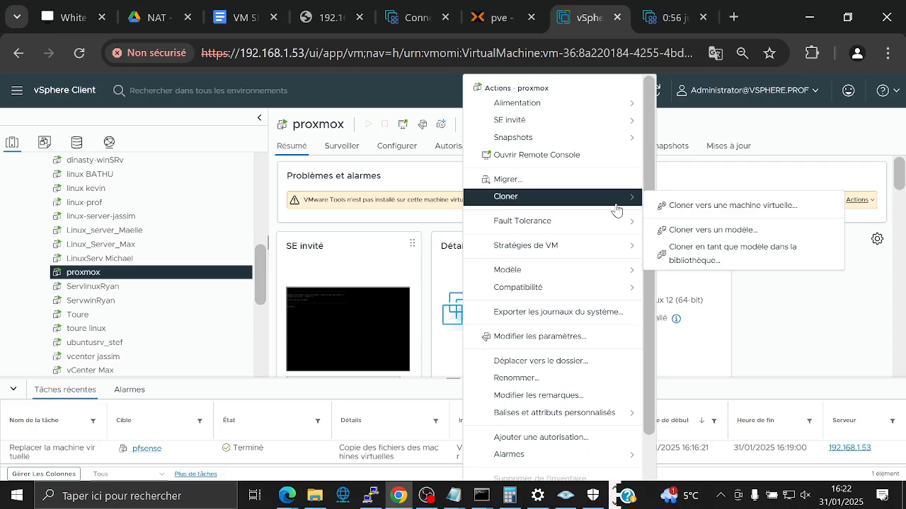
left_click(579, 104)
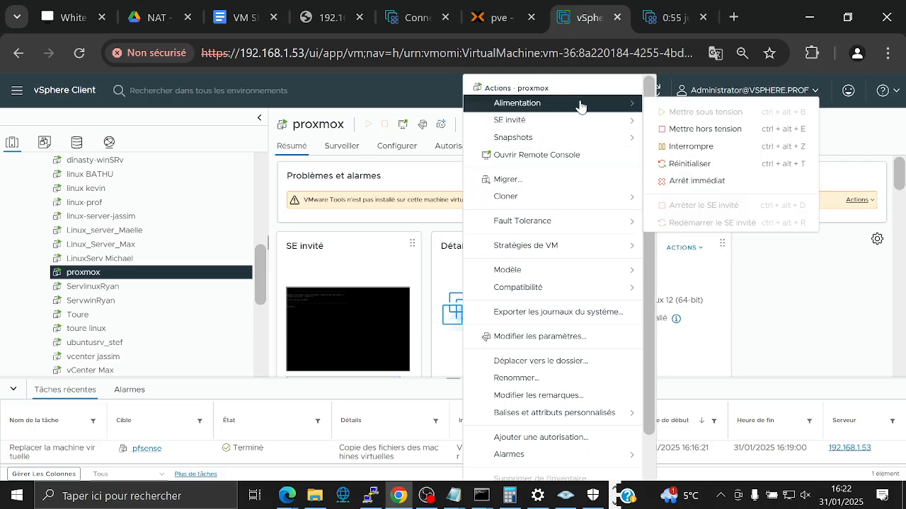
left_click(681, 130)
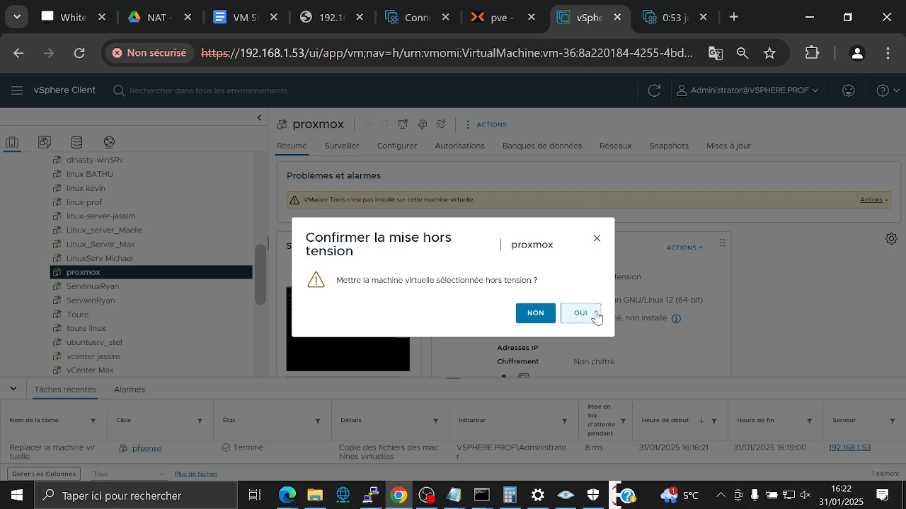
- Confirm the power-off so proxmox shows Hors tension, then bring up its actions again
left_click(596, 316)
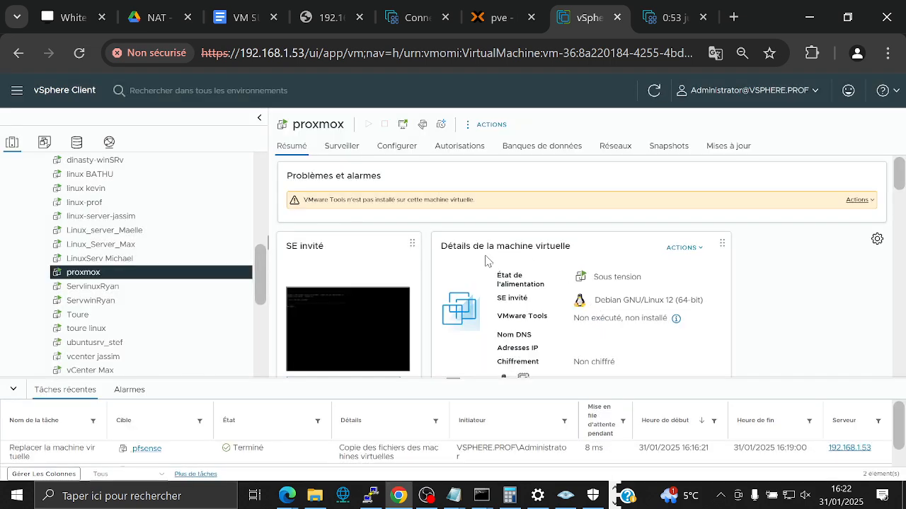
right_click(88, 276)
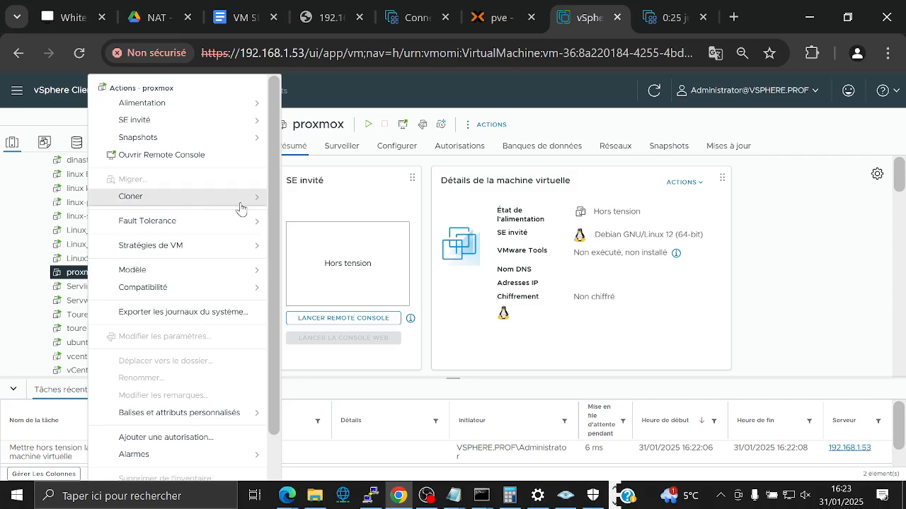
- Close and reopen the proxmox VM's actions menu to show the Cloner submenu
mouse_move(244, 207)
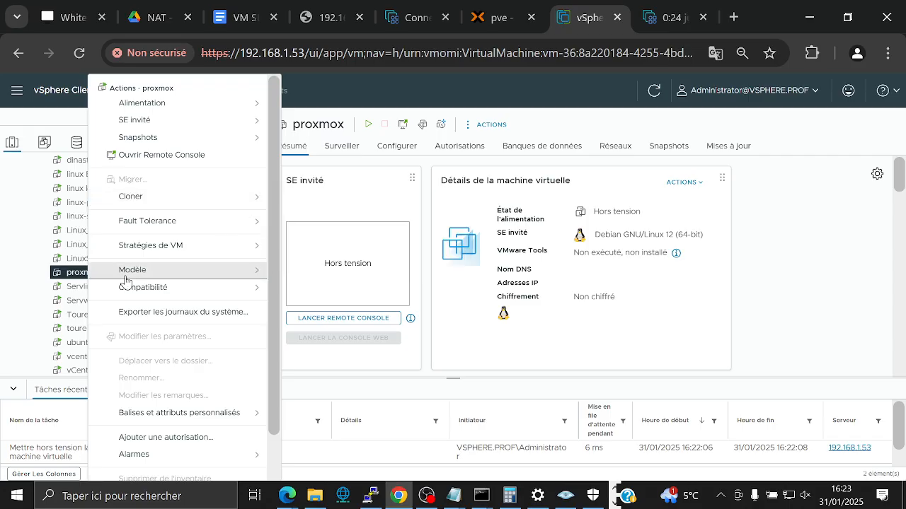
left_click(76, 276)
right_click(86, 275)
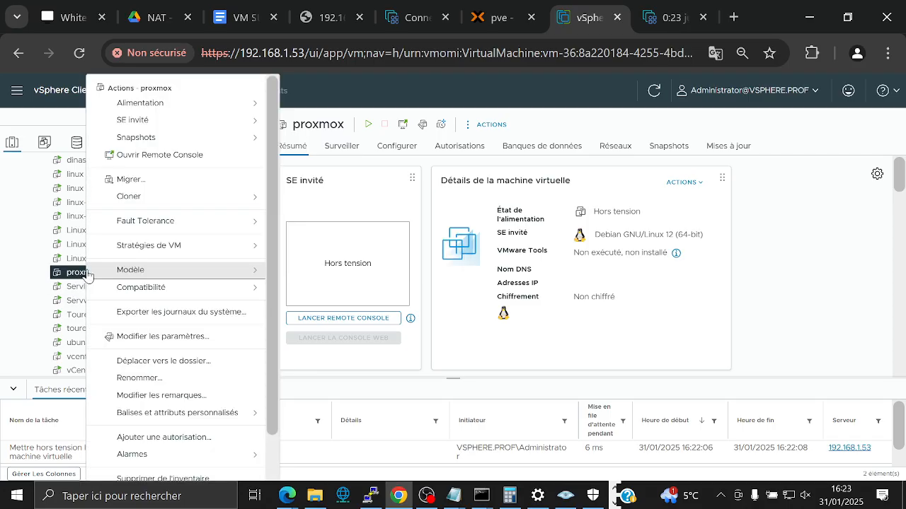
mouse_move(205, 197)
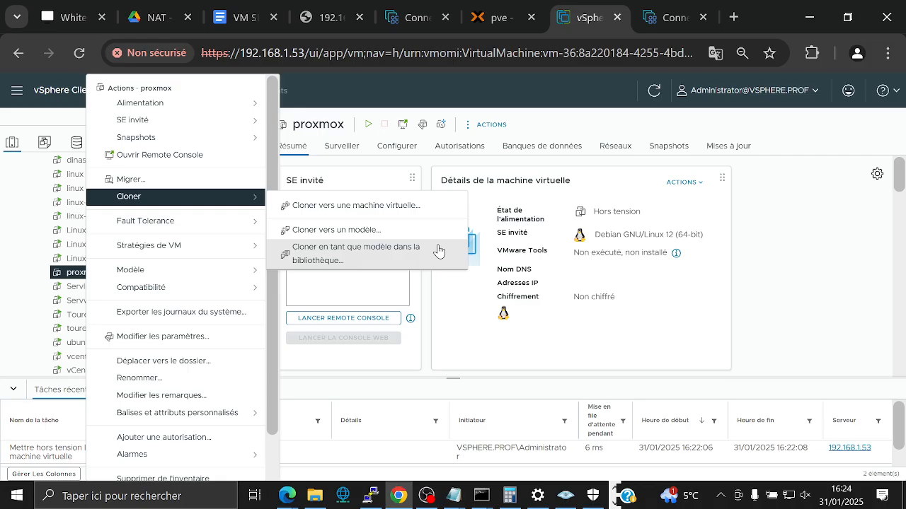
- Clone proxmox to a new virtual machine named prox2, located in the Prof folder
left_click(429, 206)
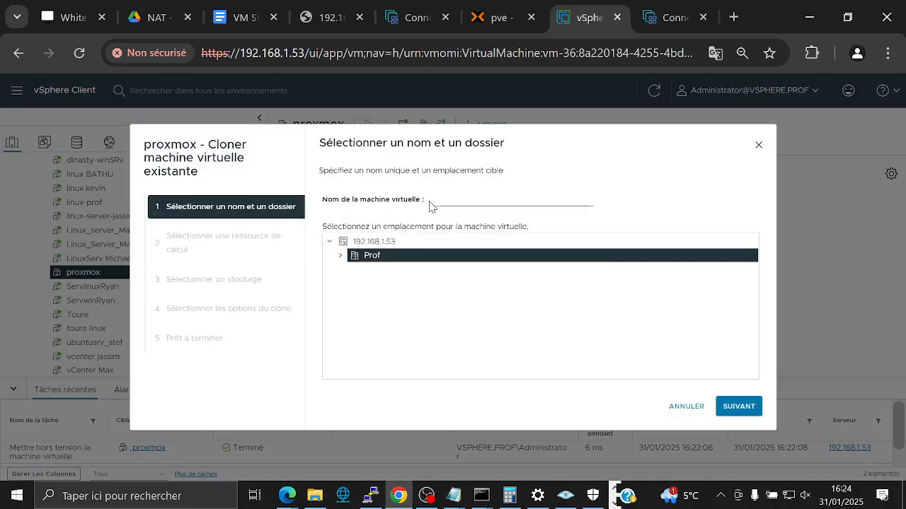
left_click(481, 199)
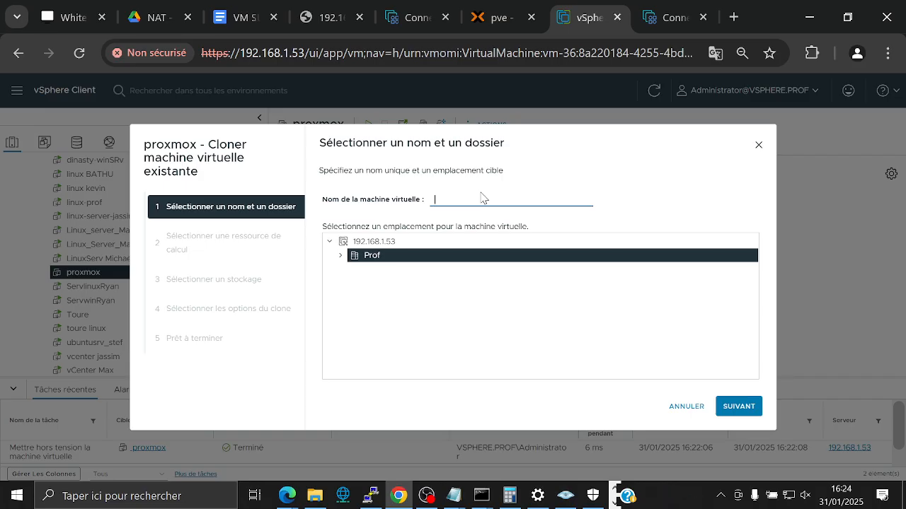
type("prox2")
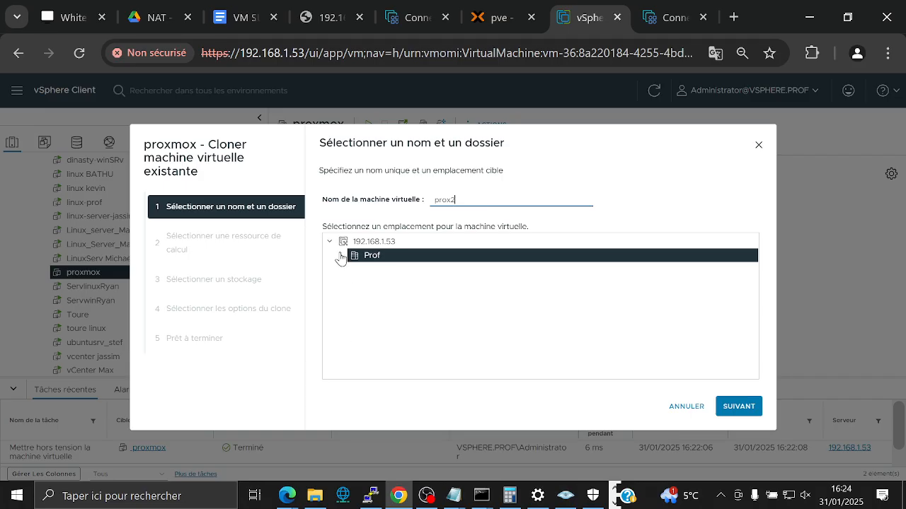
left_click(341, 255)
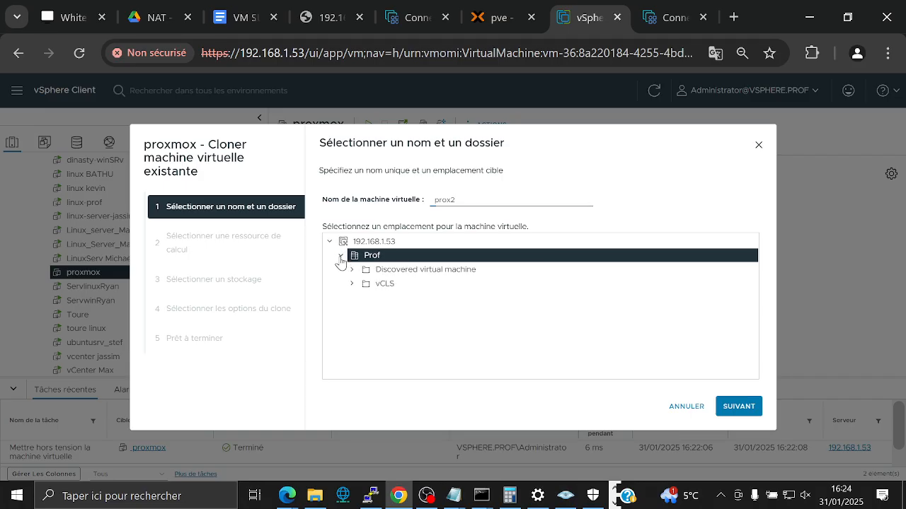
left_click(385, 244)
left_click(380, 256)
left_click(739, 408)
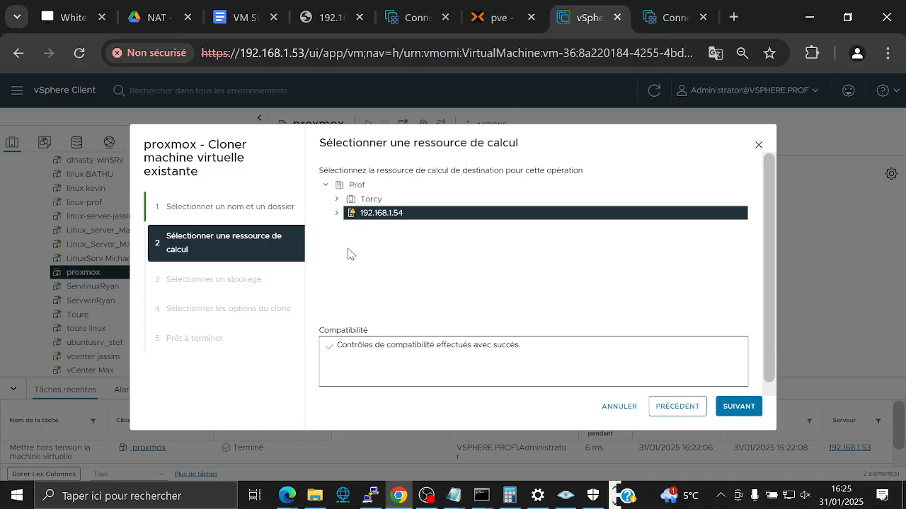
- Pick host 192.168.1.130 under Torcy as the clone's compute resource
left_click(336, 199)
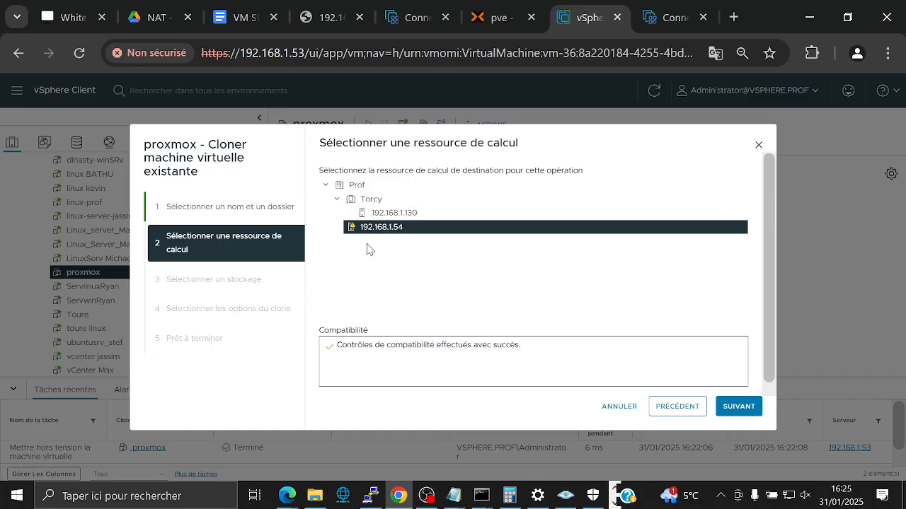
left_click(393, 215)
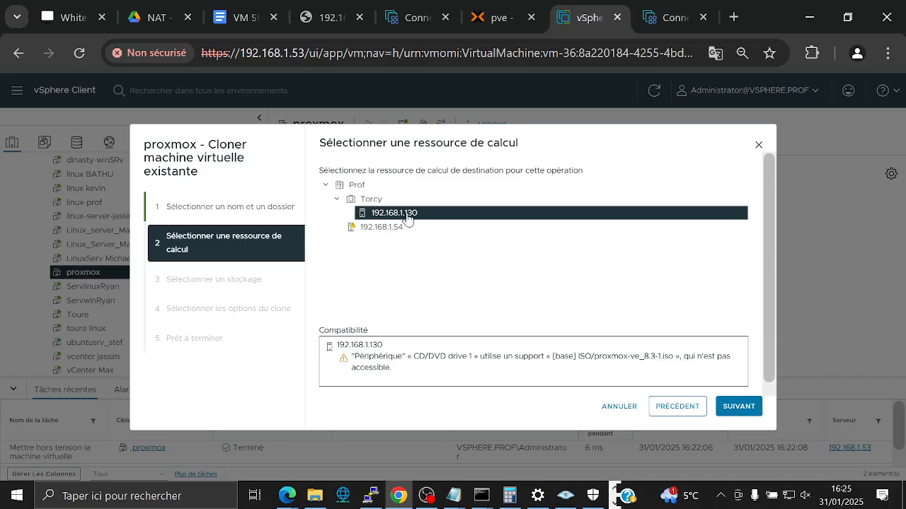
left_click(735, 407)
scroll(657, 209, "down", 1)
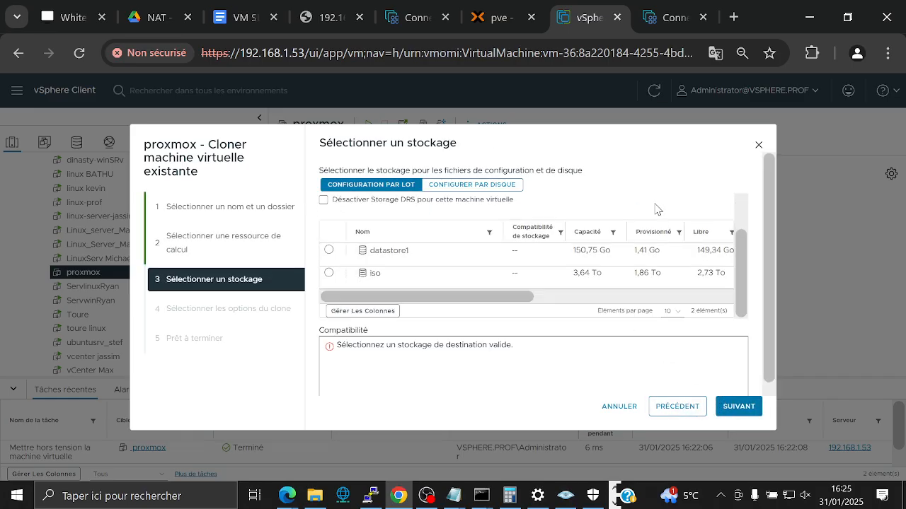
- Store the prox2 clone on the iso datastore
left_click(329, 275)
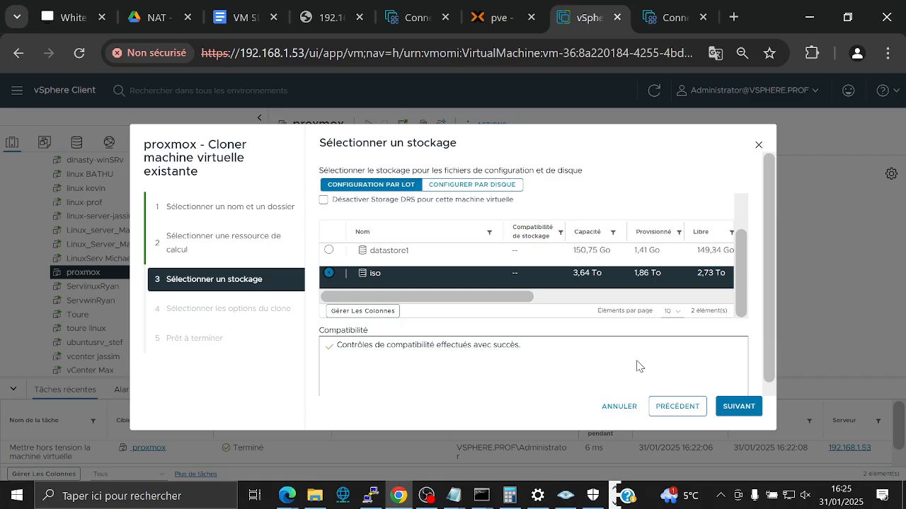
left_click(749, 410)
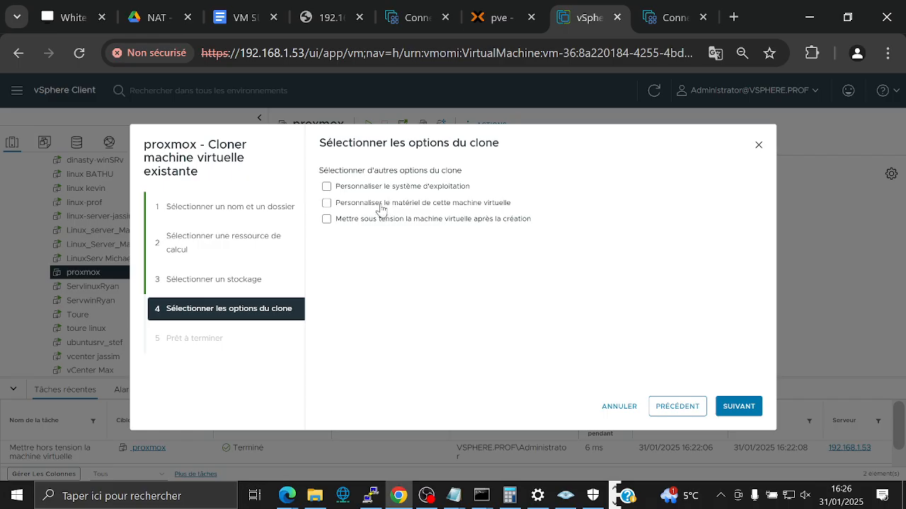
left_click(380, 206)
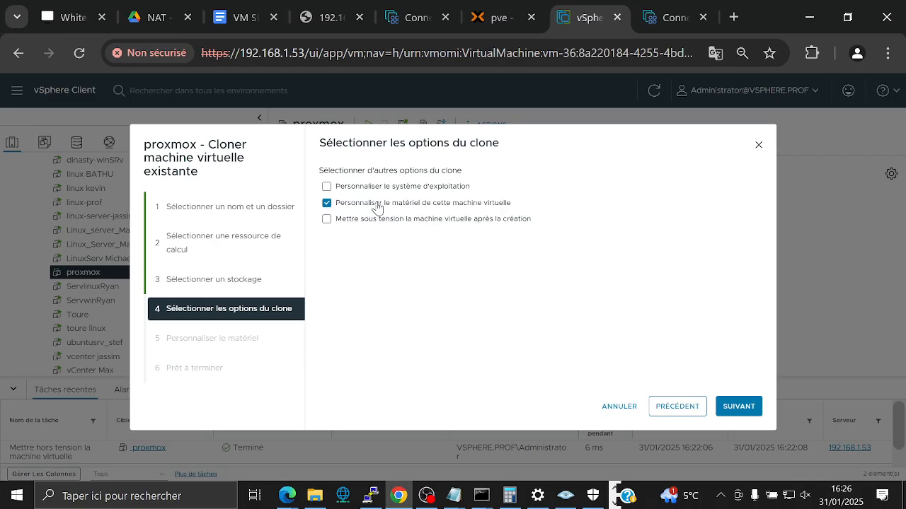
left_click(377, 206)
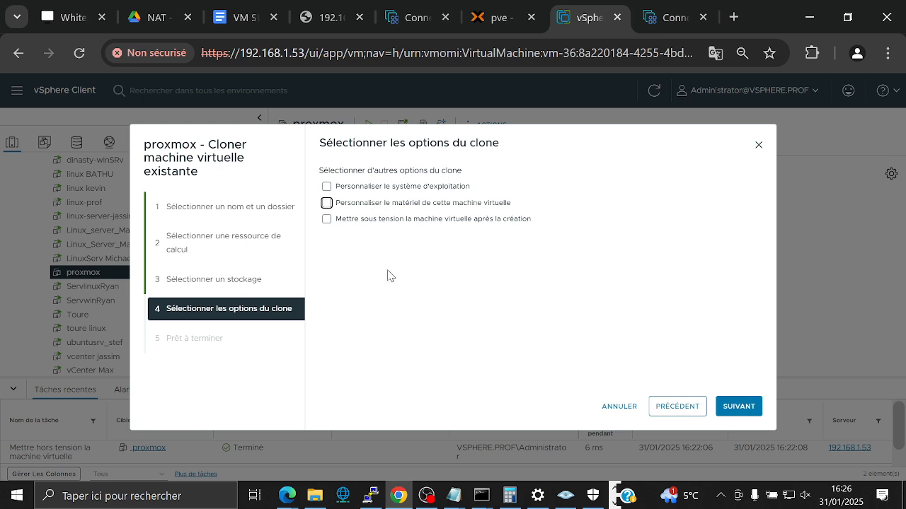
left_click(395, 221)
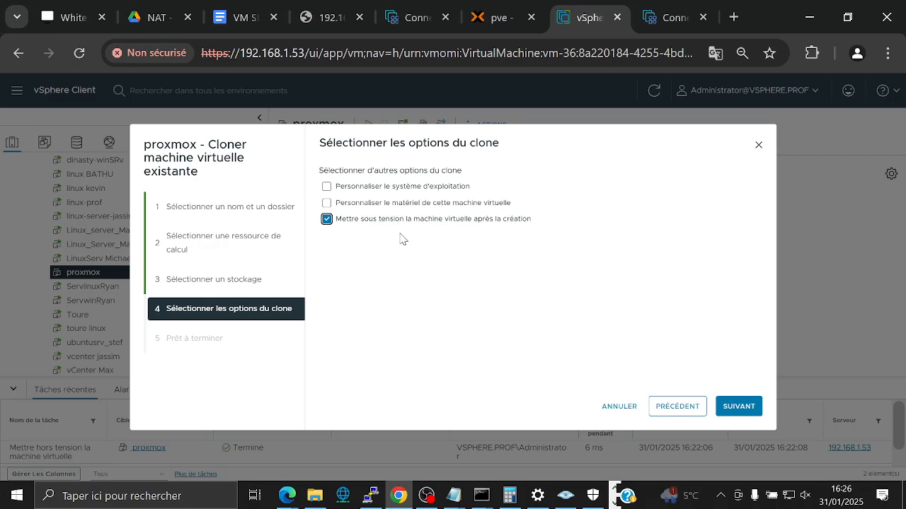
left_click(447, 226)
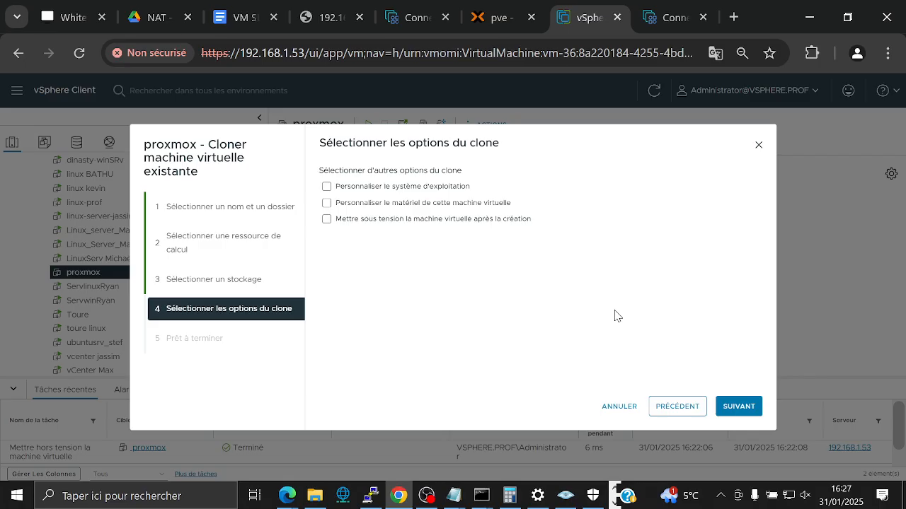
left_click(740, 414)
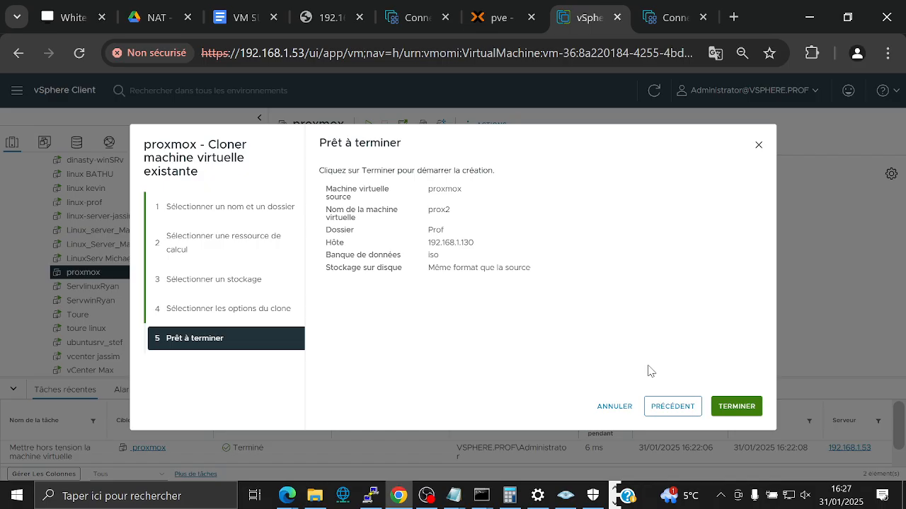
- Launch the clone, enlarge Recent Tasks to watch it reach 34%, and scroll the inventory up
left_click(737, 407)
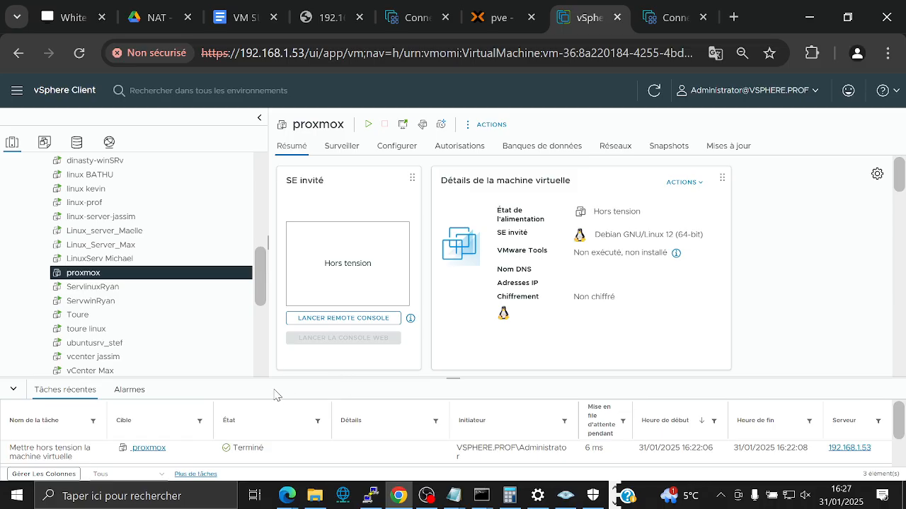
mouse_move(275, 378)
left_mouse_down()
mouse_move(276, 325)
mouse_move(276, 334)
left_mouse_up()
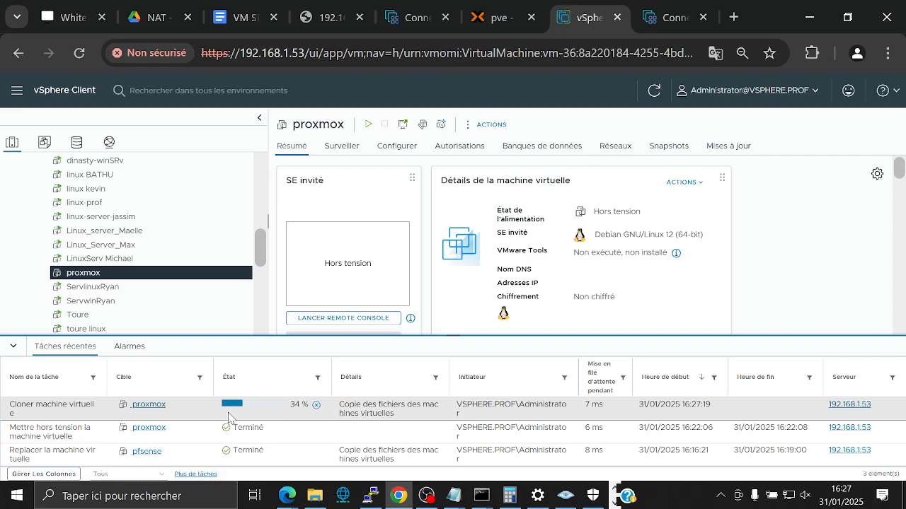
scroll(114, 278, "up", 5)
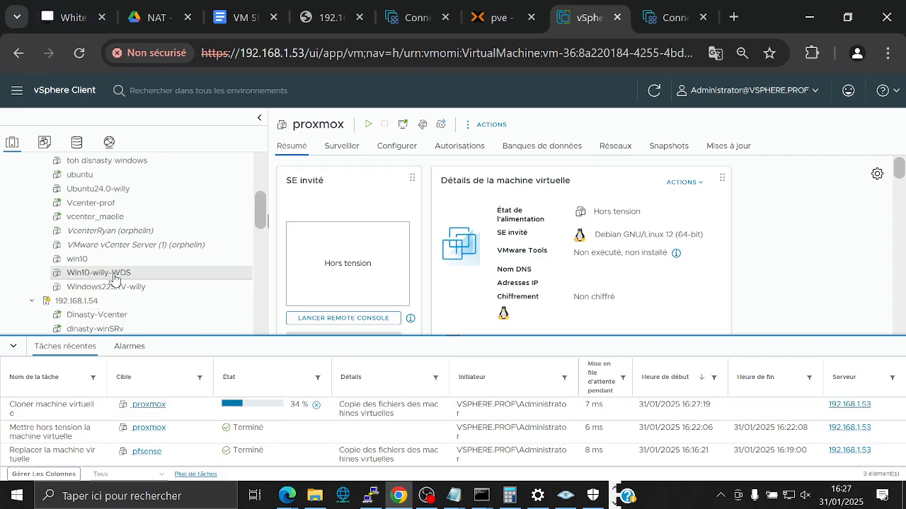
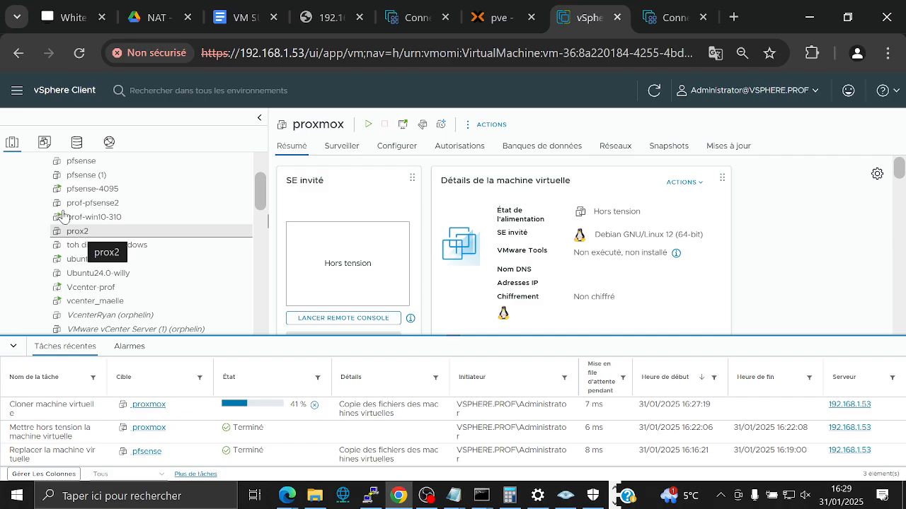
- Review vCenter 192.168.1.53's four VMFS 6 datastores under Prof, then list its 21 networks
left_click(77, 145)
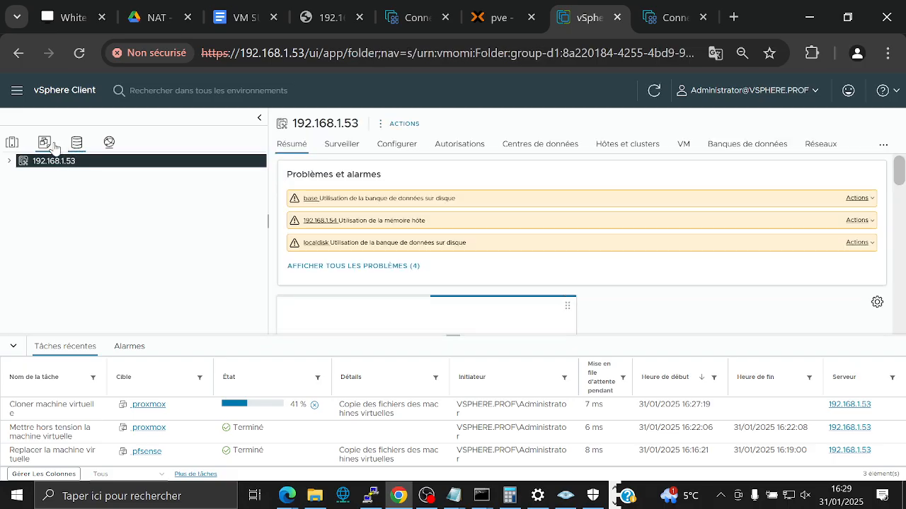
left_click(768, 145)
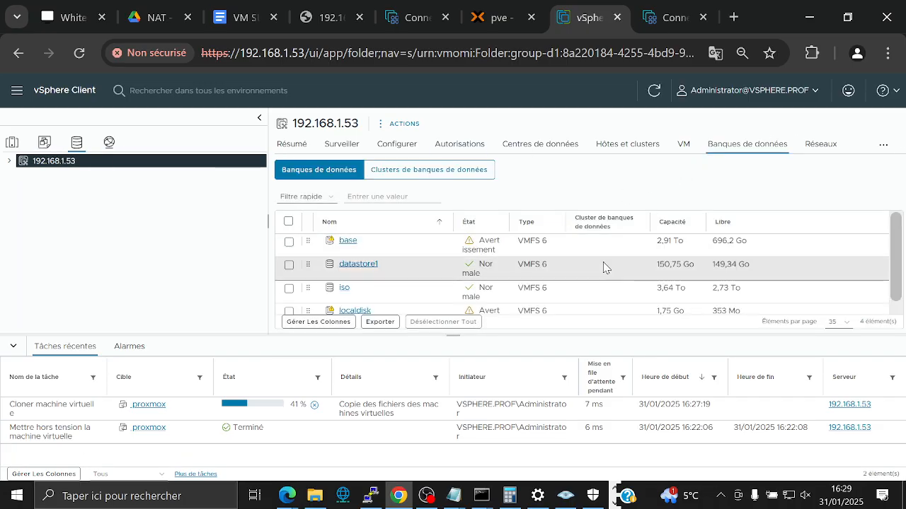
scroll(605, 267, "down", 1)
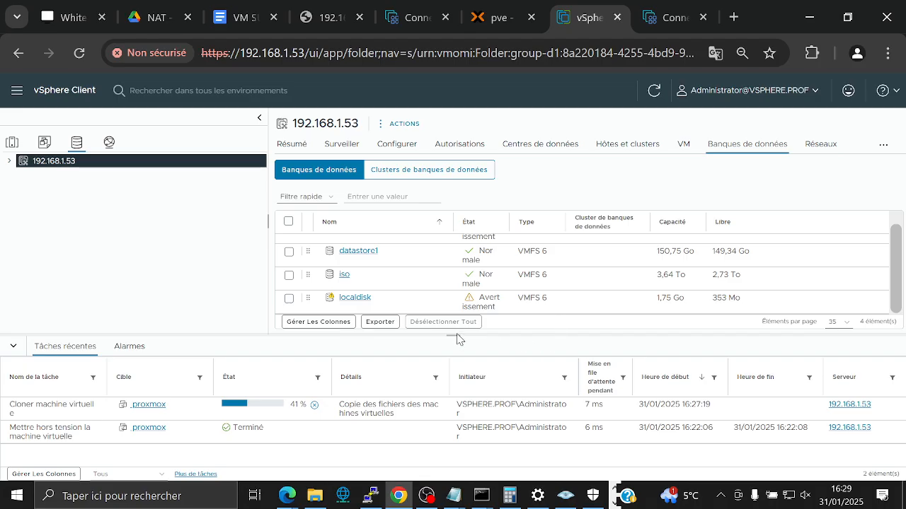
left_click_drag(456, 341, 462, 401)
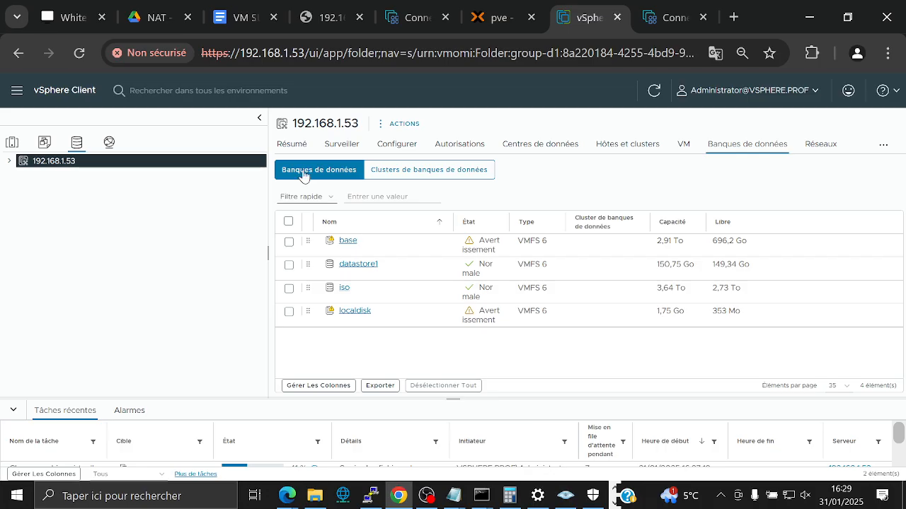
left_click(10, 162)
left_click(20, 174)
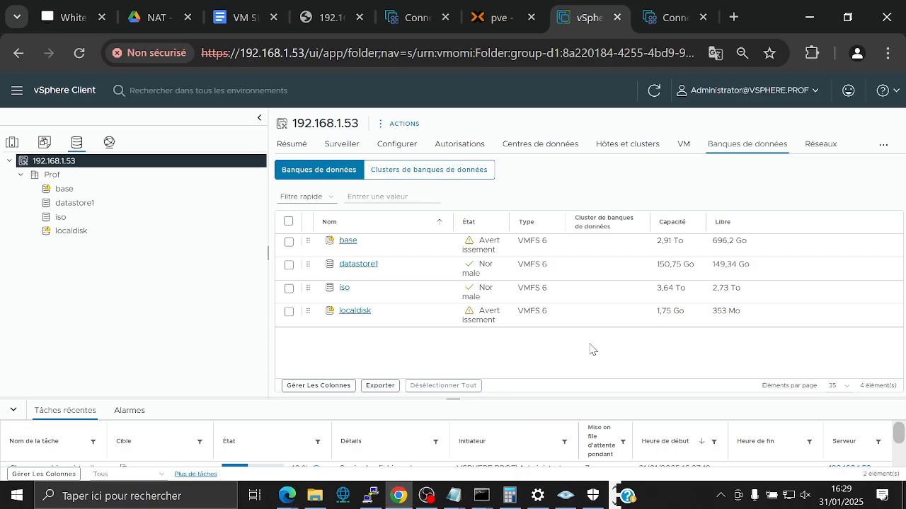
left_click(823, 146)
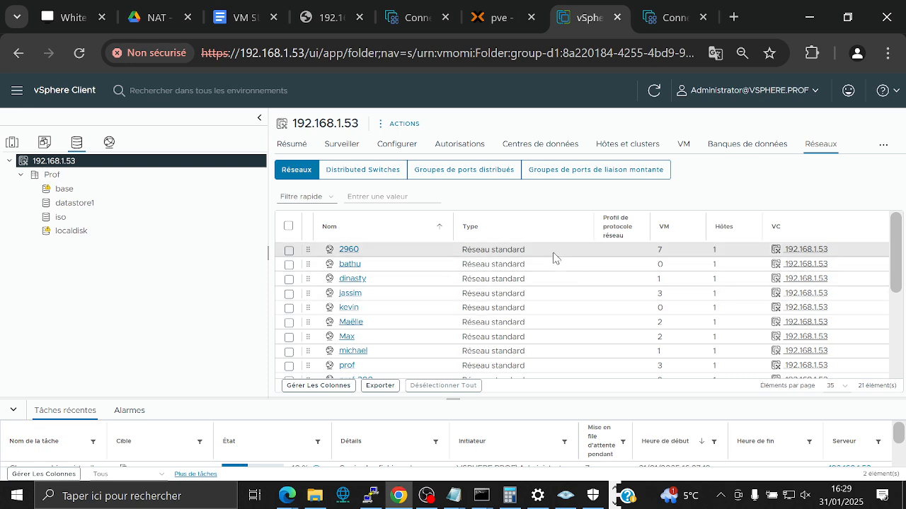
scroll(554, 256, "down", 5)
scroll(554, 256, "up", 5)
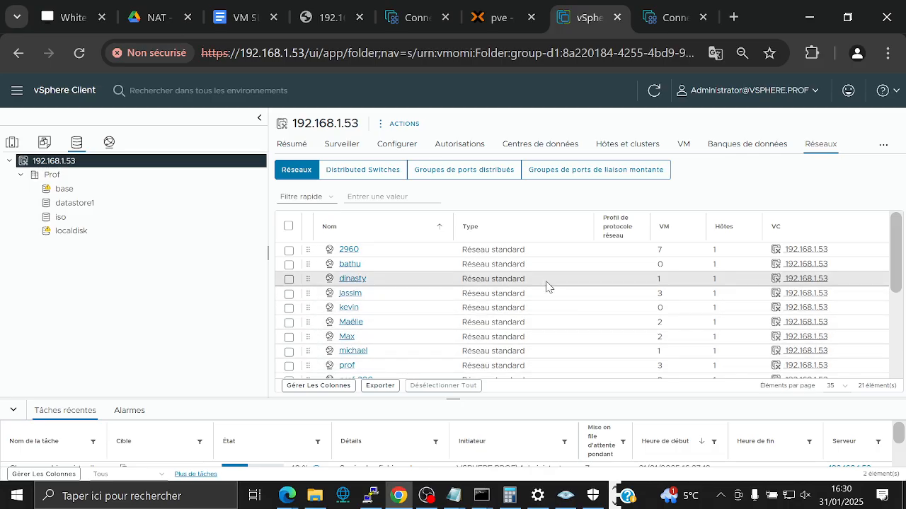
left_click(347, 307)
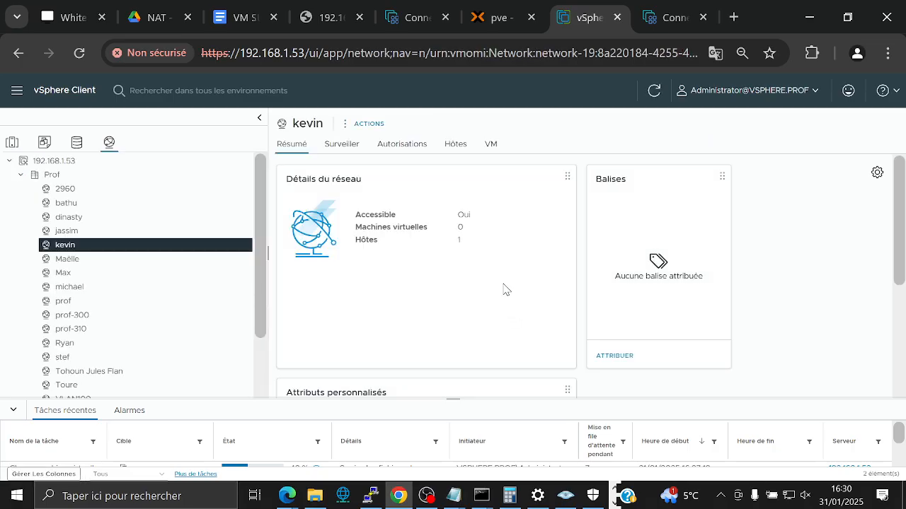
scroll(506, 290, "down", 3)
scroll(566, 286, "up", 3)
left_click(73, 302)
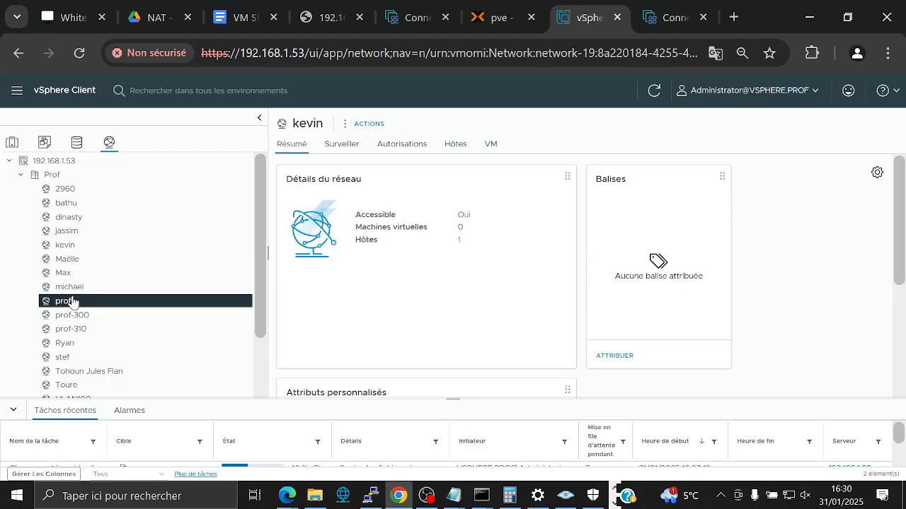
scroll(546, 317, "down", 3)
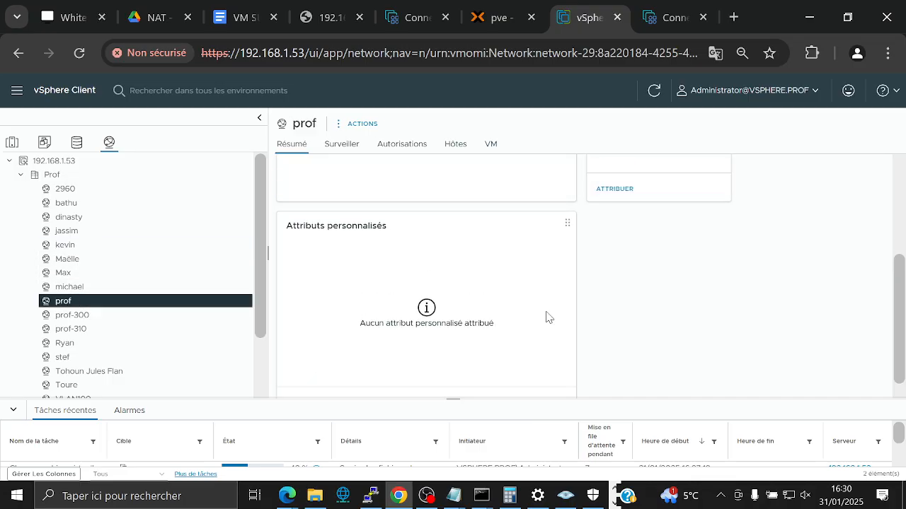
scroll(546, 317, "up", 3)
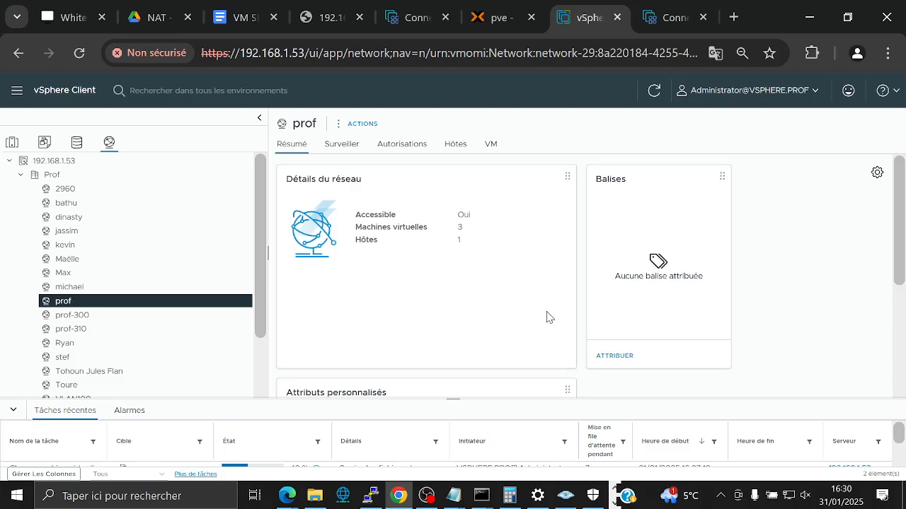
left_click(343, 149)
left_click(409, 151)
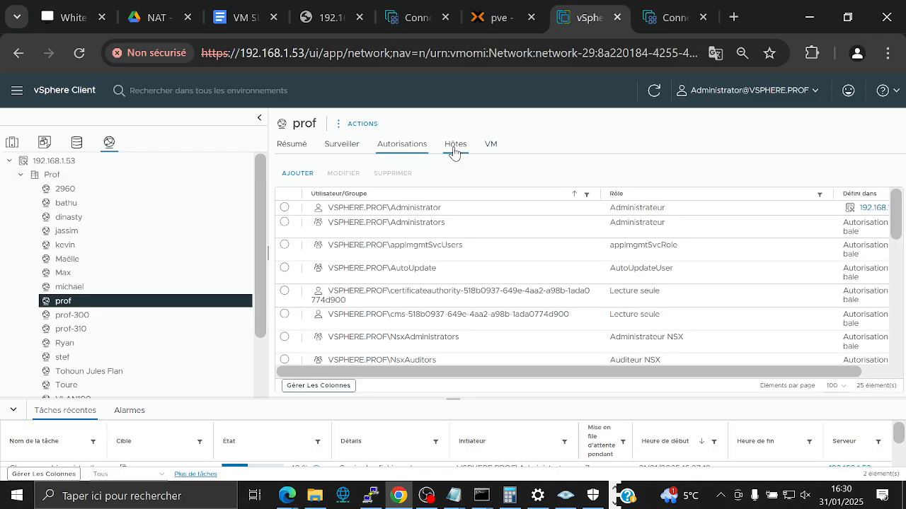
left_click(454, 151)
left_click(491, 150)
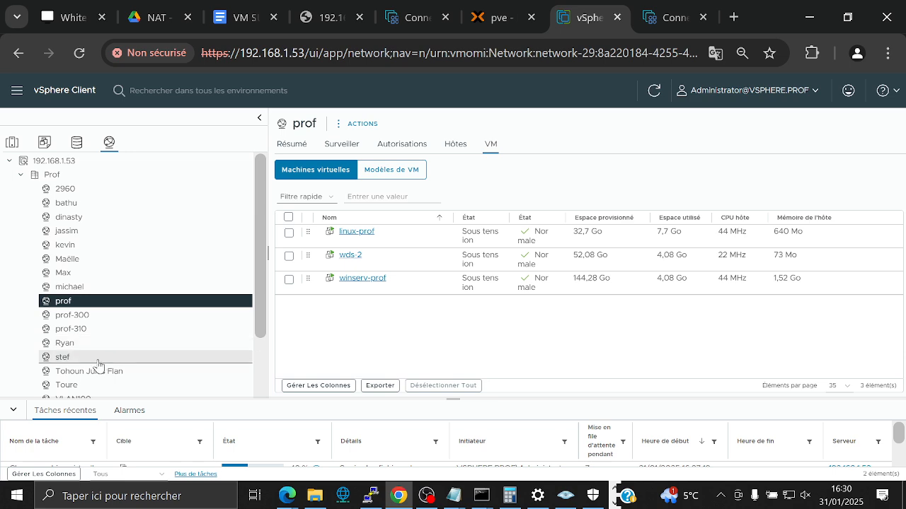
left_click(64, 358)
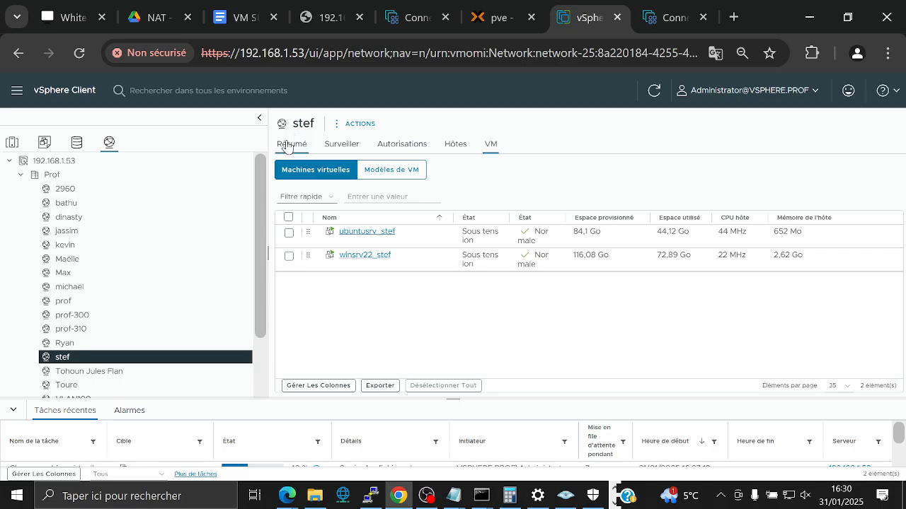
scroll(157, 325, "down", 2)
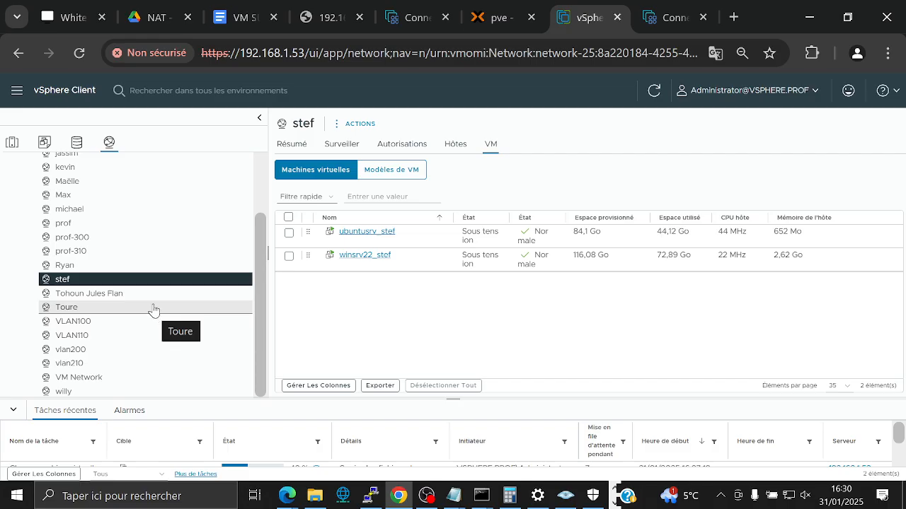
scroll(145, 301, "up", 2)
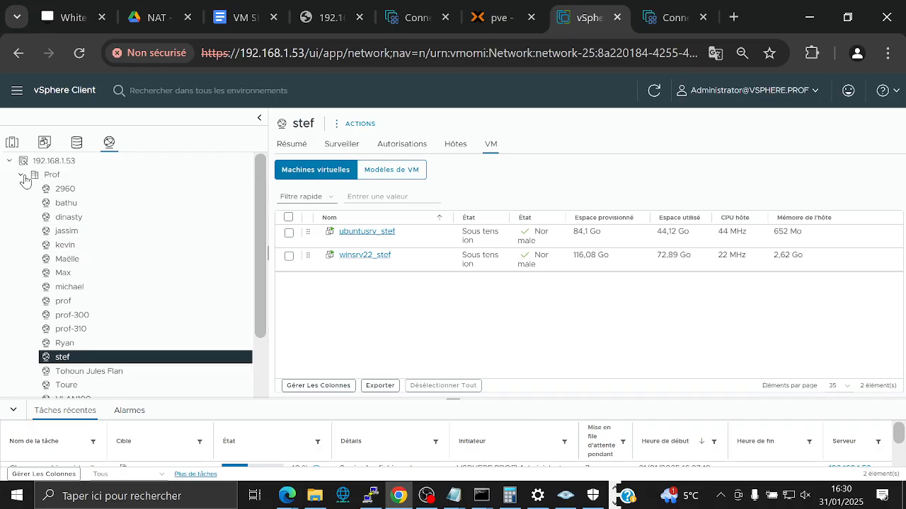
left_click(19, 176)
left_click(14, 163)
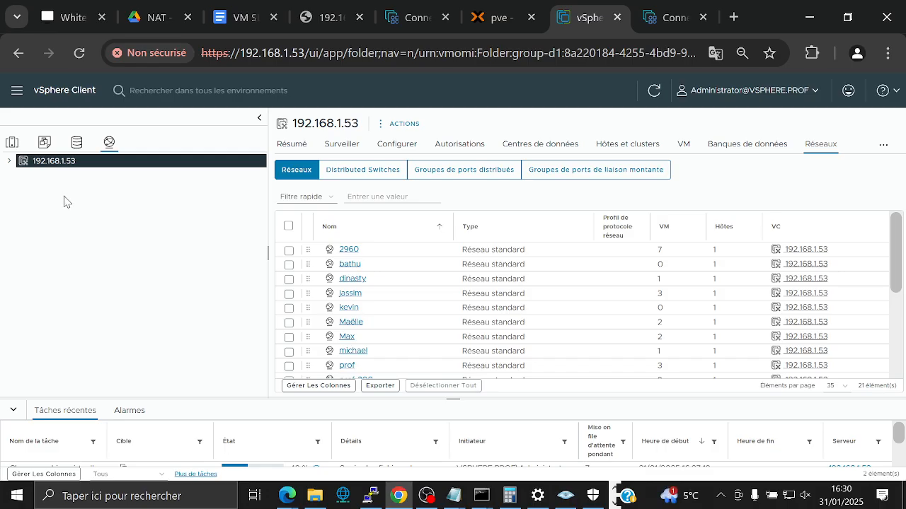
- Check the distributed switches, distributed port groups and uplink port groups lists
left_click(347, 173)
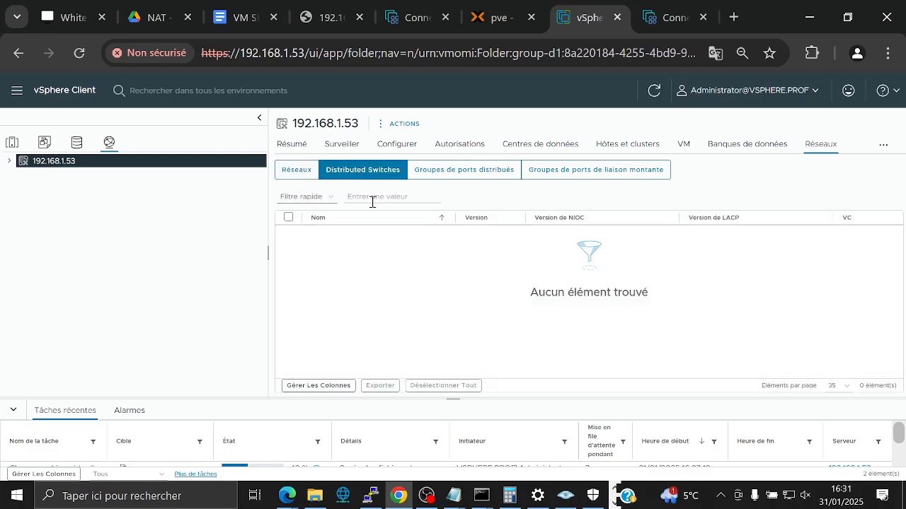
left_click(479, 177)
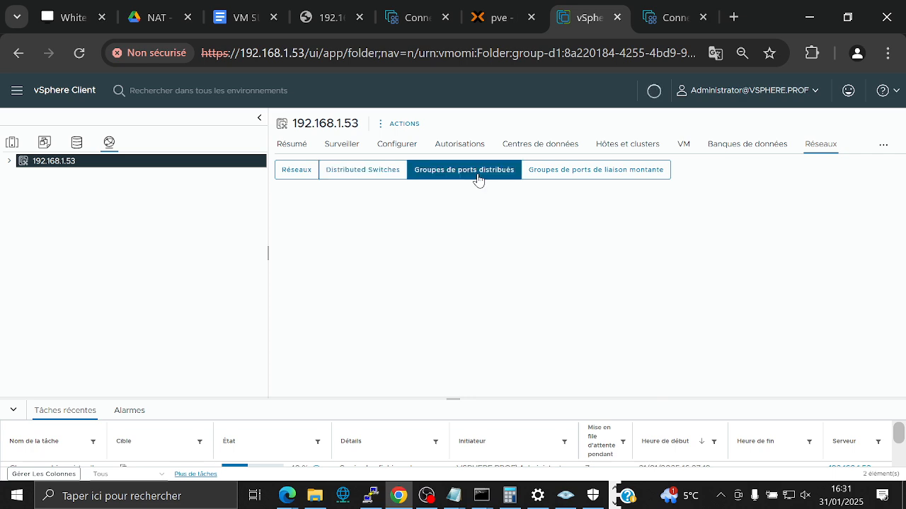
left_click(558, 173)
left_click(375, 183)
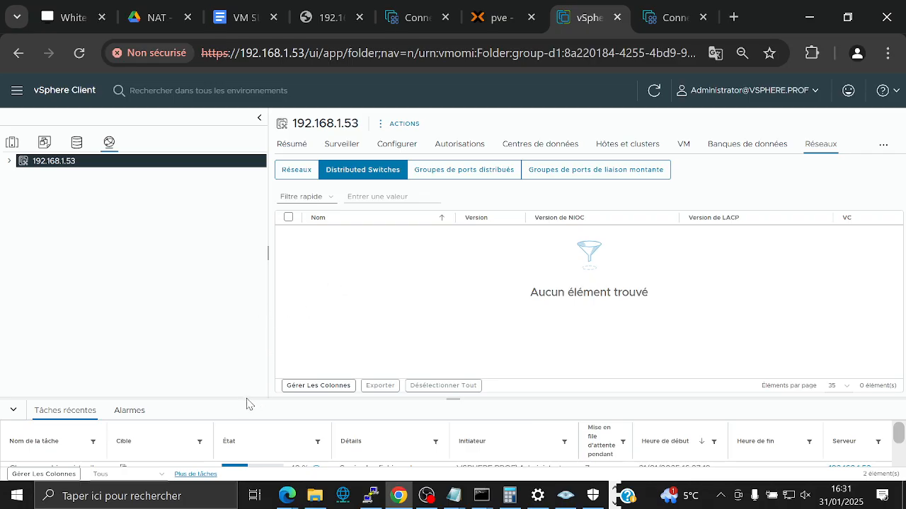
- Enlarge Recent Tasks to follow the clone, then show the VMs and Templates inventory
left_click_drag(248, 402, 241, 341)
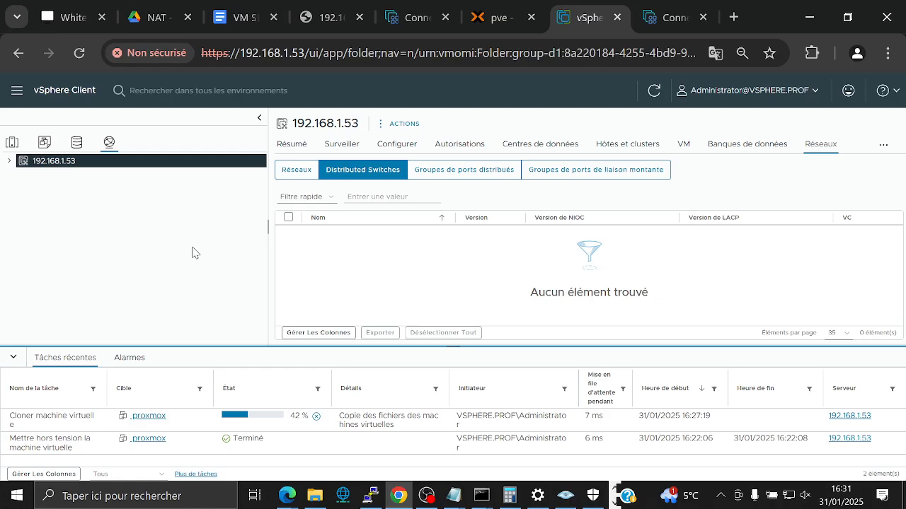
double_click(381, 425)
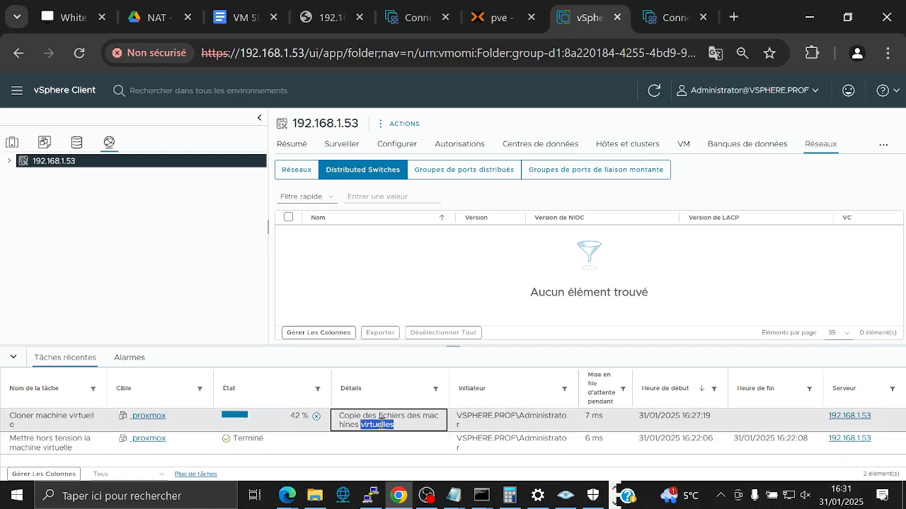
left_click(152, 261)
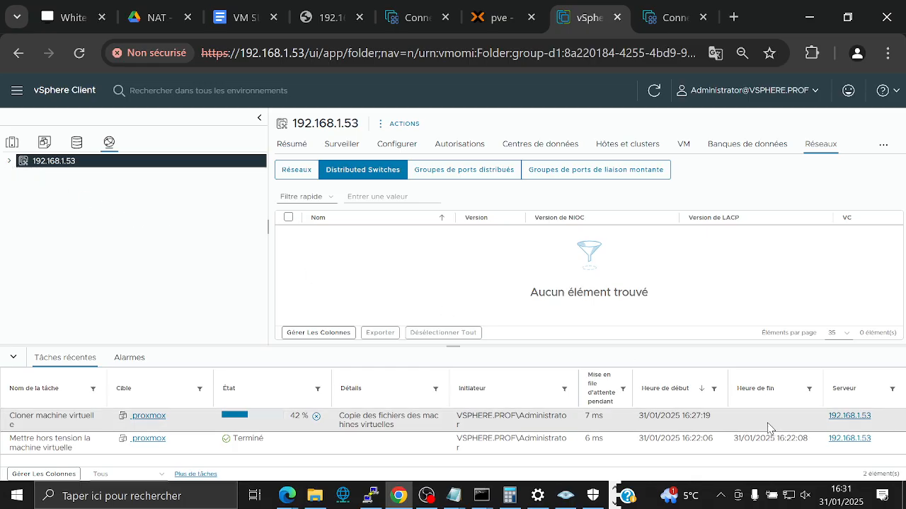
left_click(12, 142)
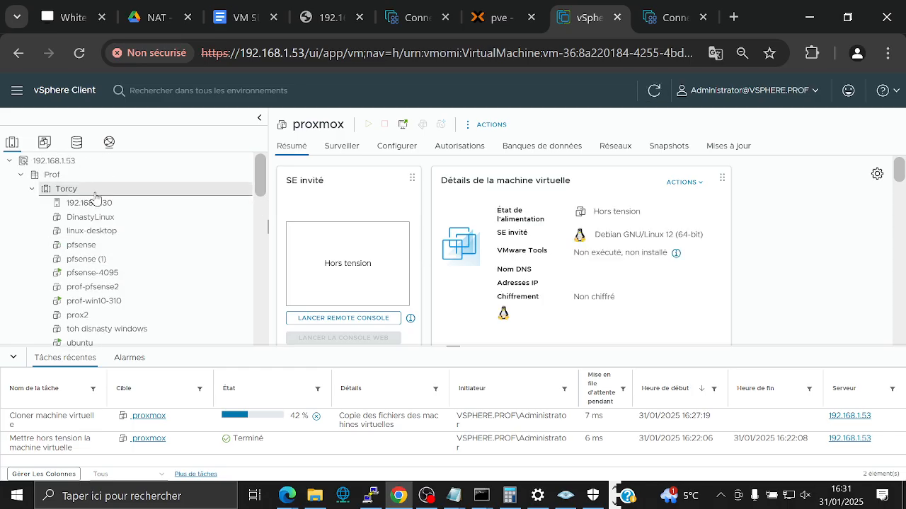
- Drag host 192.168.1.54 onto the Torcy cluster and view its three reported issues
left_click(32, 190)
left_click(32, 204)
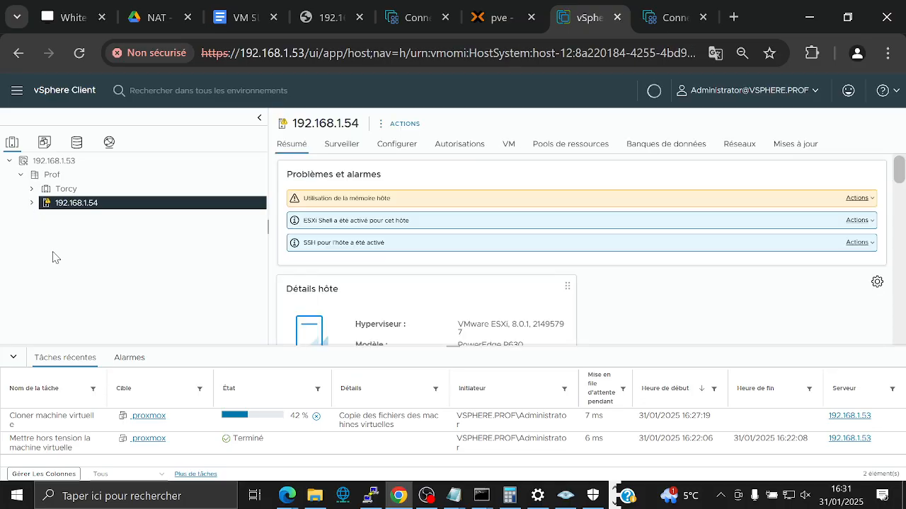
left_click_drag(62, 206, 71, 193)
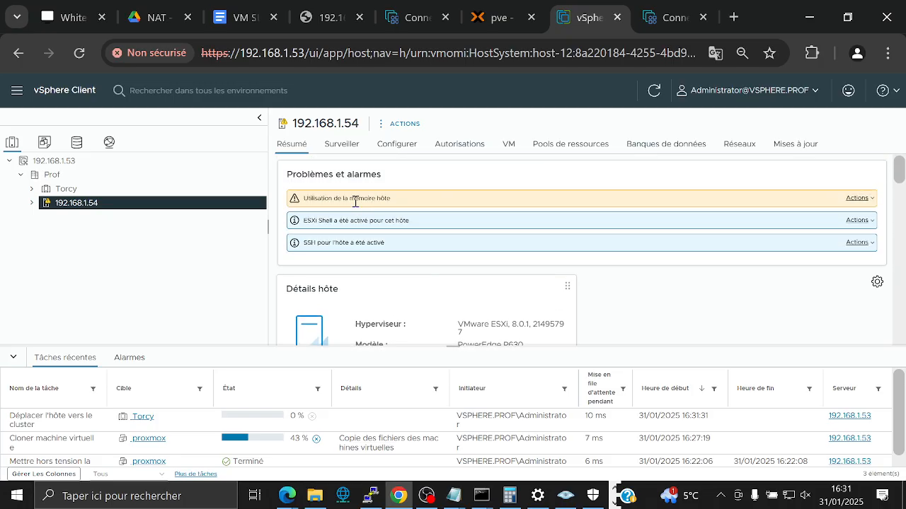
left_click(342, 144)
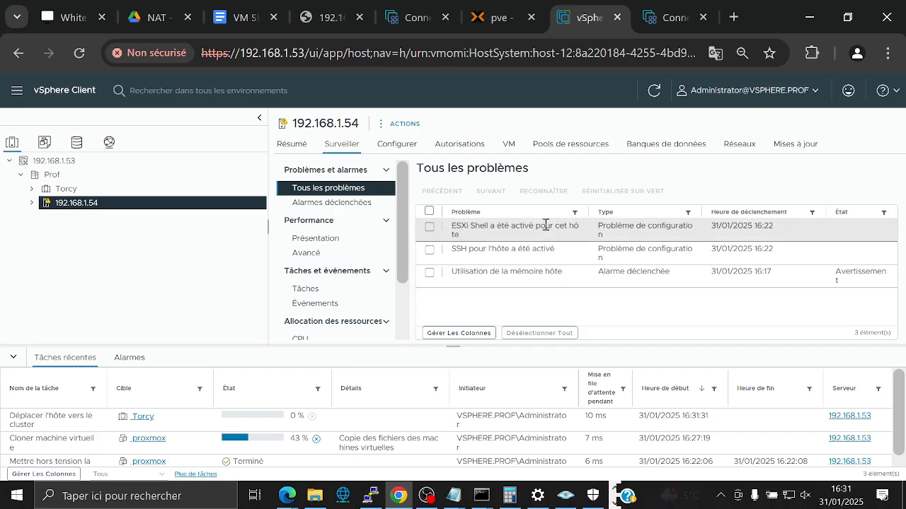
- Check host 192.168.1.54's CPU, storage and memory reservations, then its utilisation (4.84 of 88 GHz)
scroll(301, 254, "down", 3)
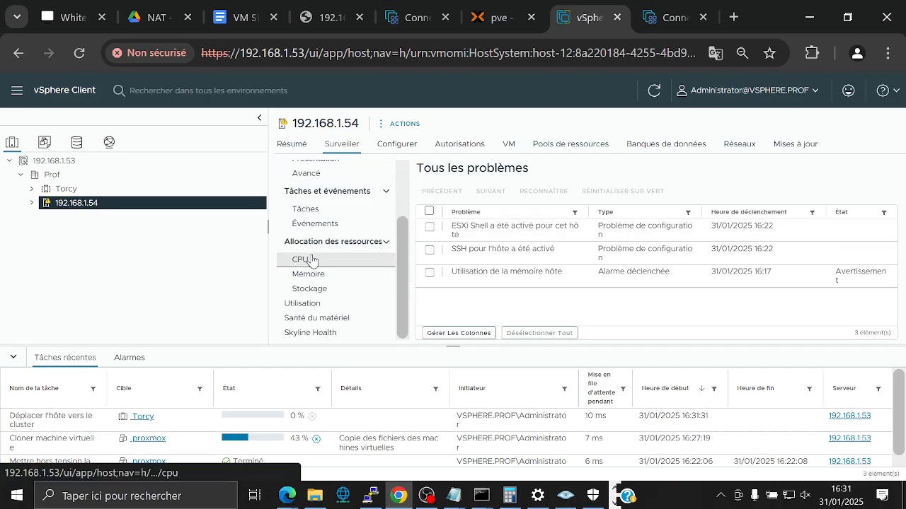
left_click(306, 260)
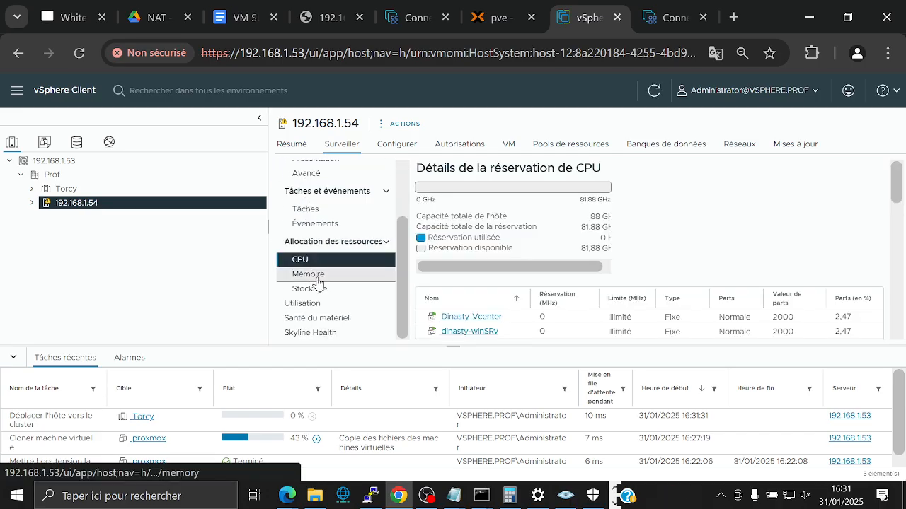
scroll(545, 232, "down", 15)
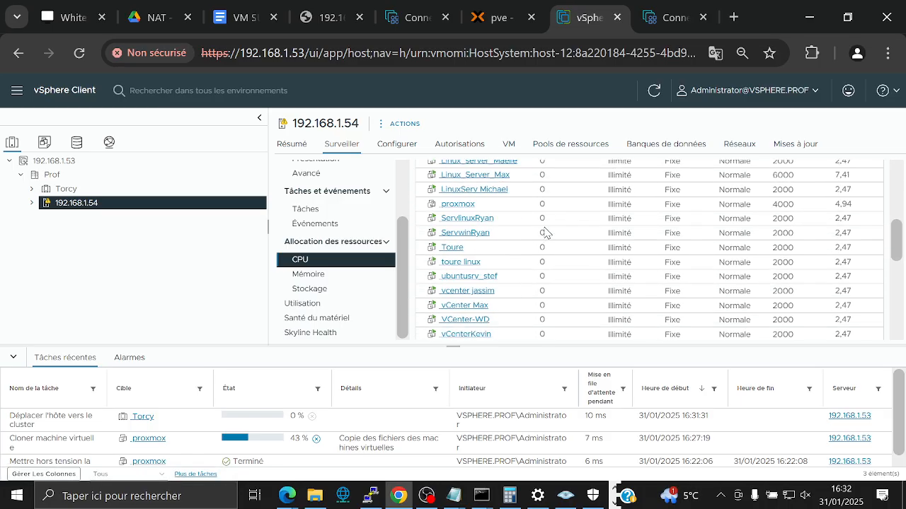
scroll(544, 232, "down", 3)
scroll(545, 227, "up", 15)
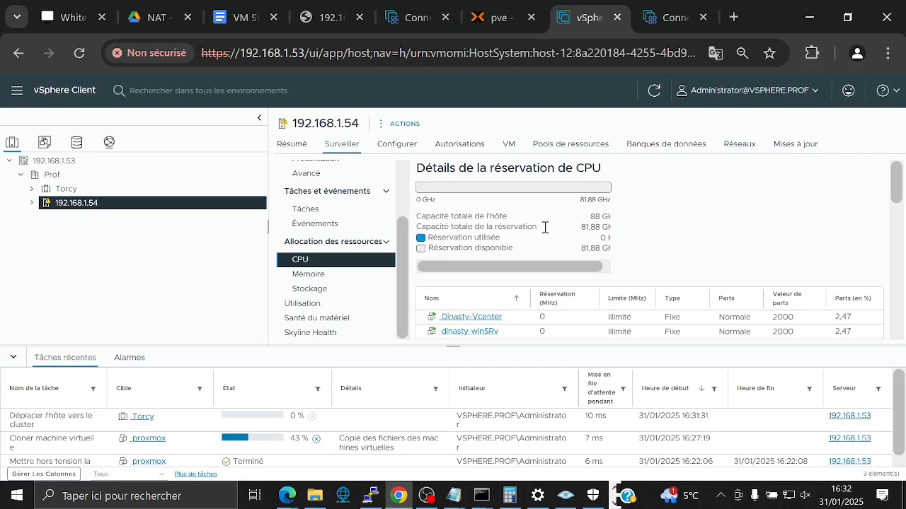
left_click(316, 293)
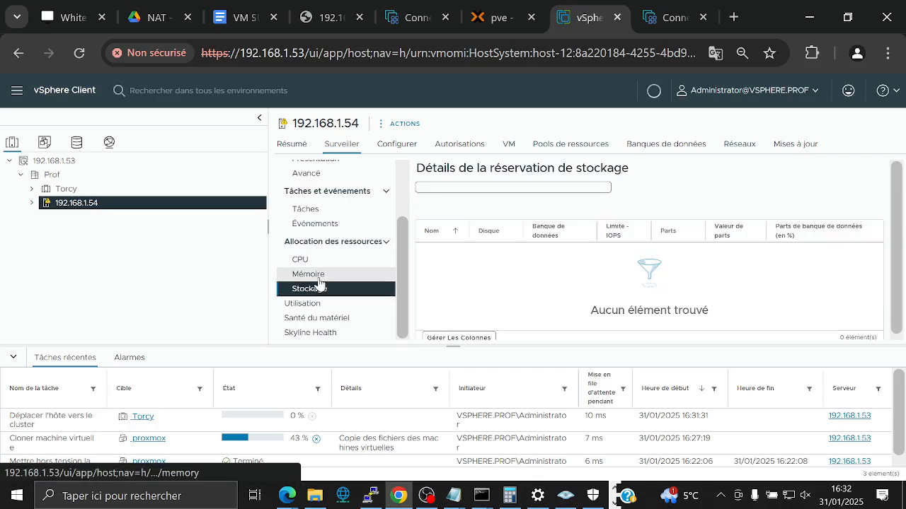
left_click(311, 274)
scroll(333, 228, "up", 2)
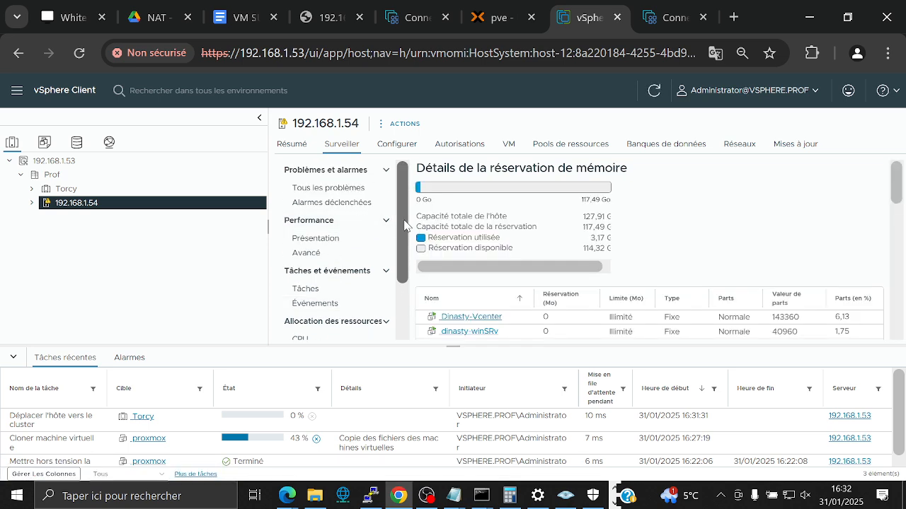
scroll(351, 223, "down", 2)
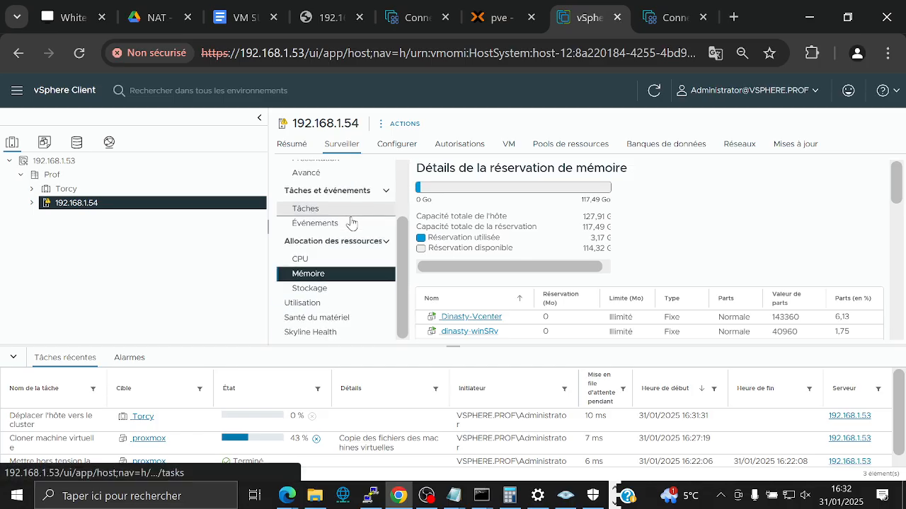
left_click(325, 307)
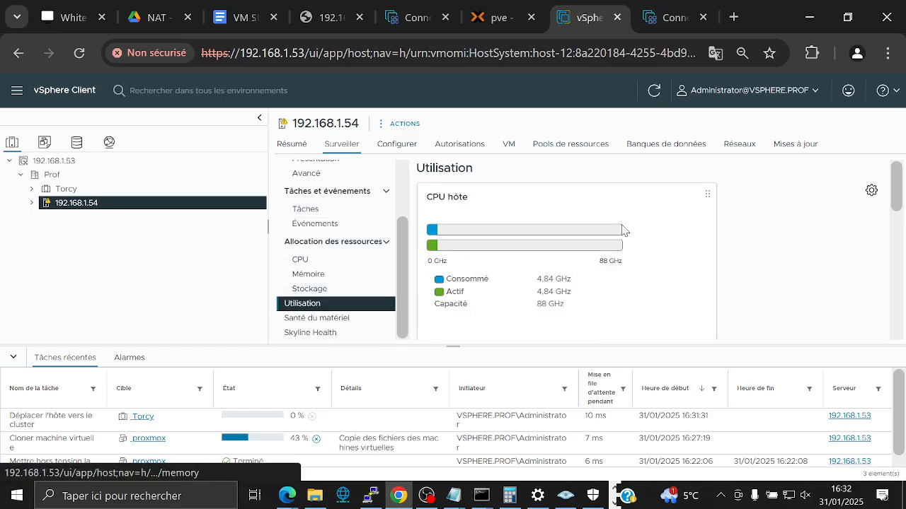
- Scroll the memory usage breakdown, then return to CPU reservation (81.88 GHz reservable of 88 GHz)
scroll(651, 230, "down", 2)
scroll(651, 231, "down", 3)
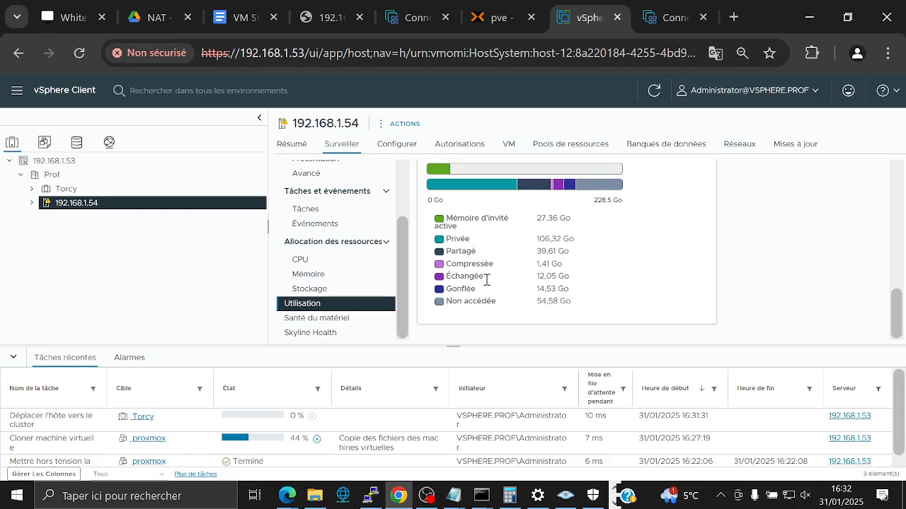
scroll(704, 269, "up", 1)
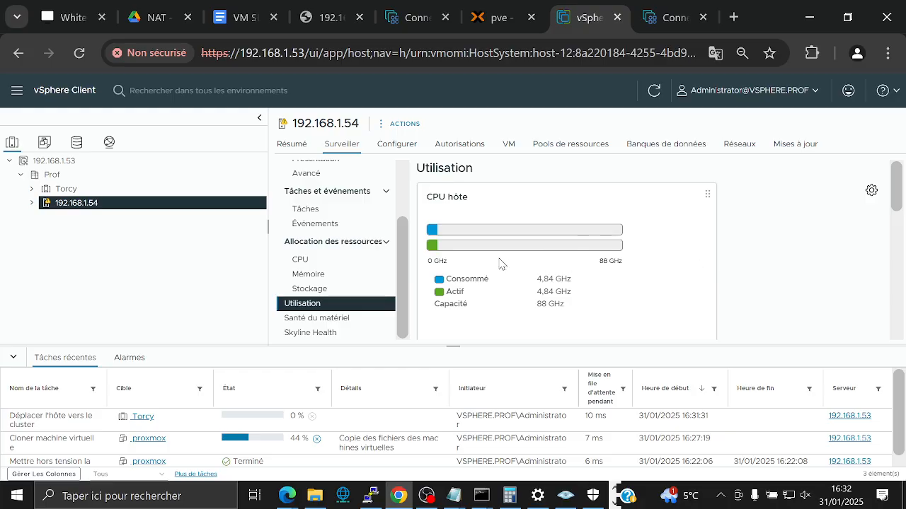
left_click(317, 263)
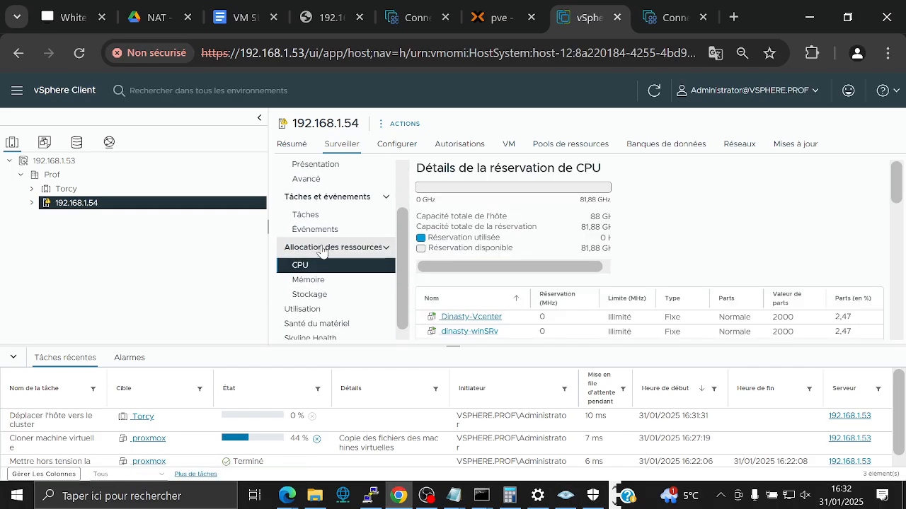
left_click(320, 242)
left_click(323, 240)
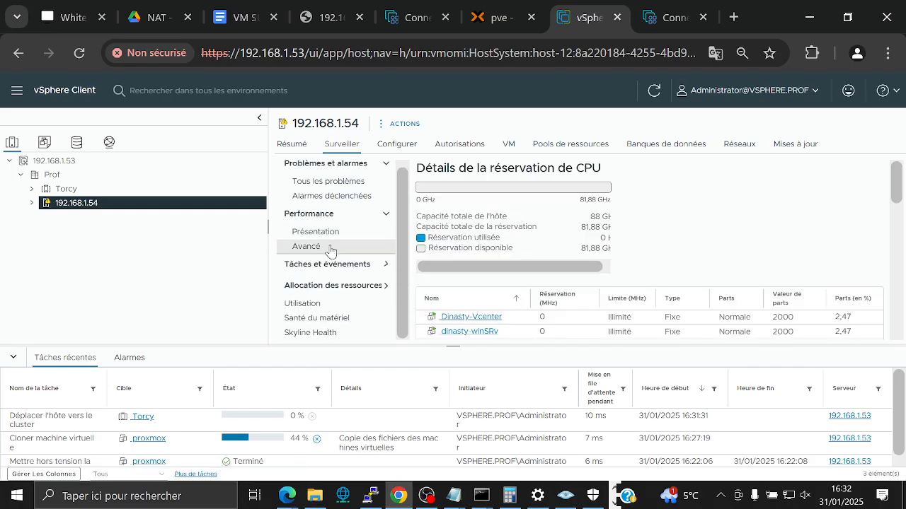
left_click(329, 286)
scroll(330, 266, "up", 1)
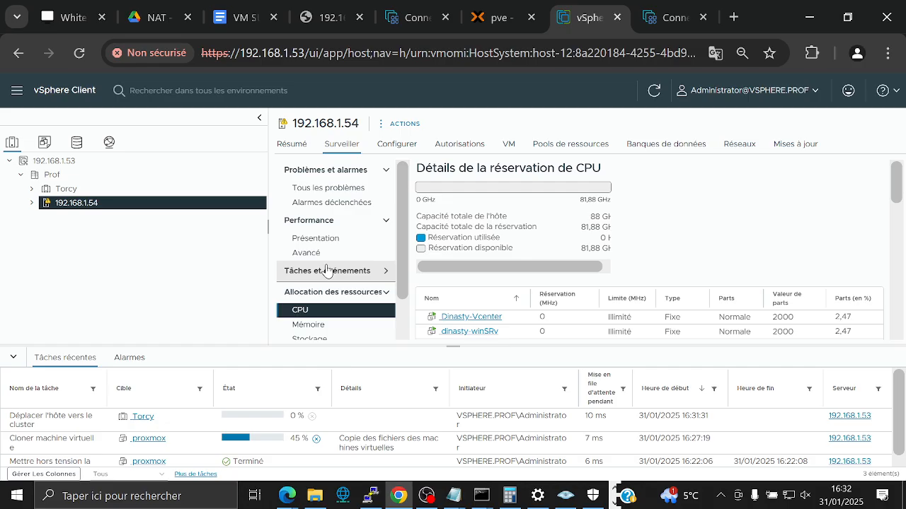
- List all problems, then triggered alarms for host 192.168.1.54, showing its host memory usage warning
left_click(324, 190)
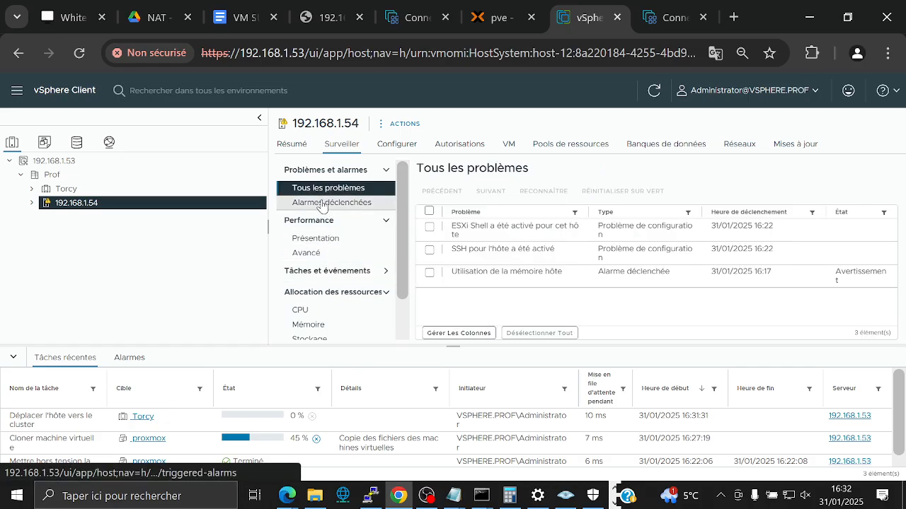
left_click(322, 204)
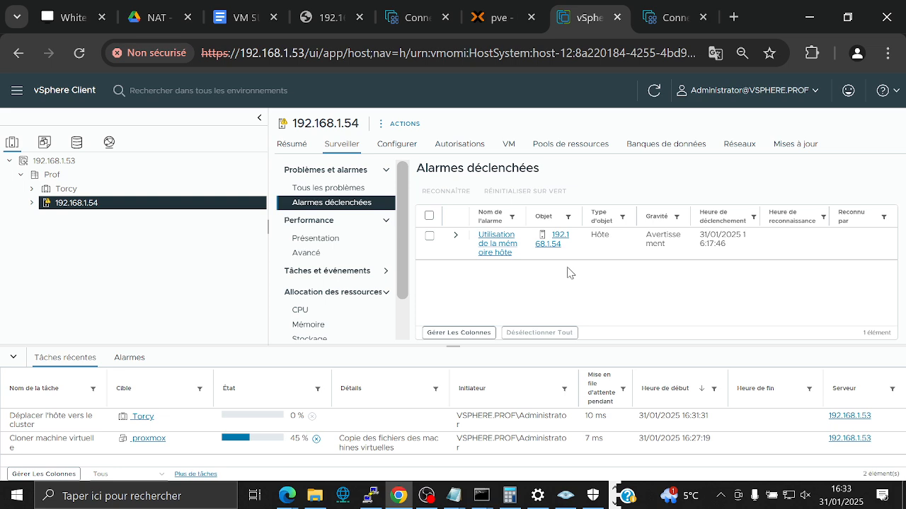
left_click(409, 125)
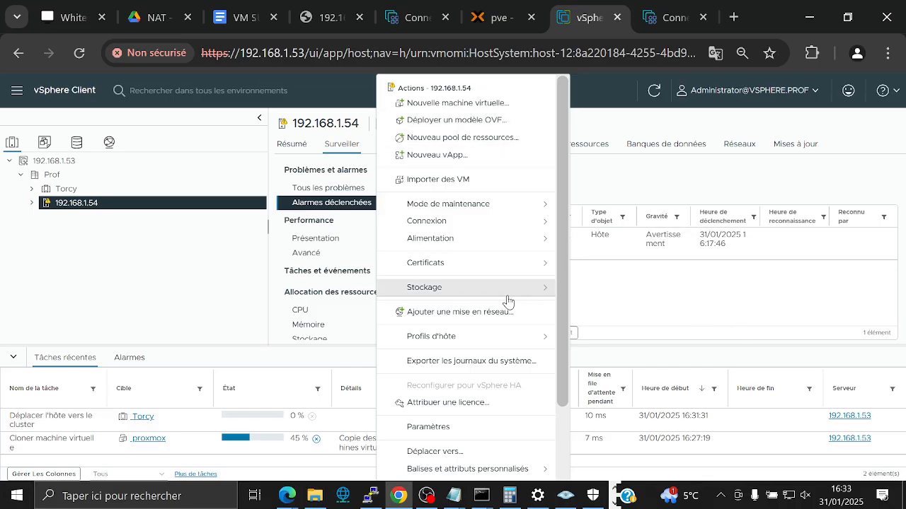
- Close the host actions menu unused and expand host 192.168.1.54 to list its VMs
mouse_move(504, 298)
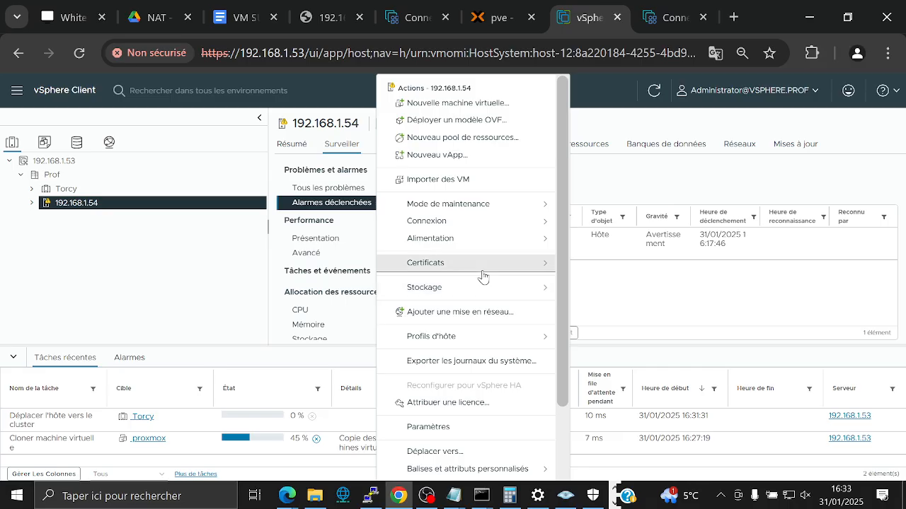
mouse_move(479, 248)
scroll(485, 276, "down", 3)
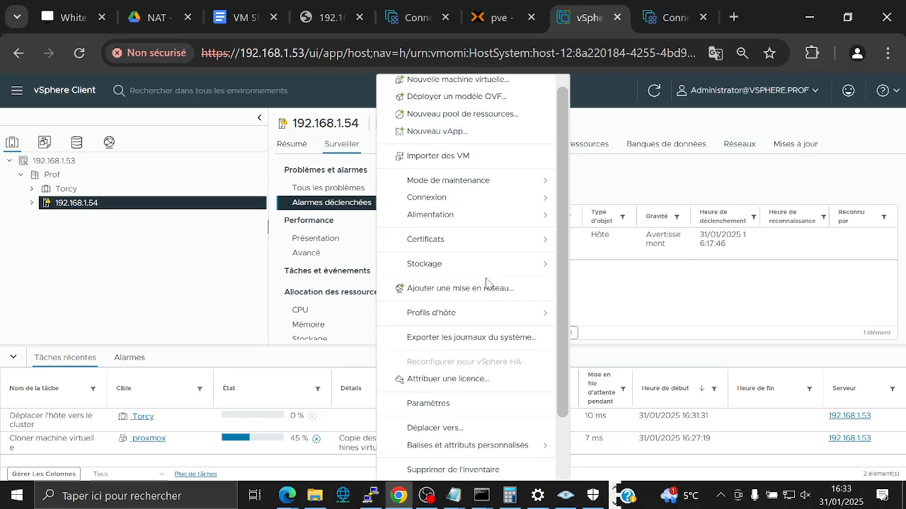
left_click(752, 286)
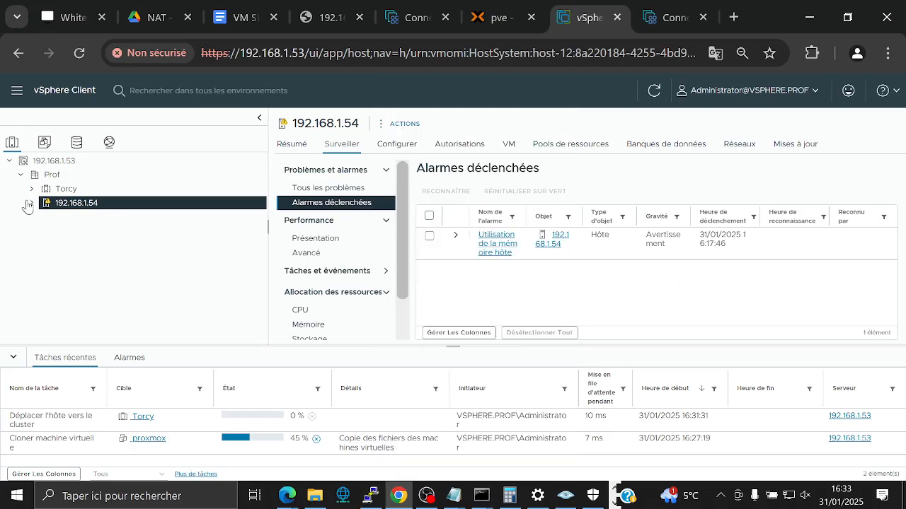
left_click(29, 204)
- Open win-prof's summary and monitoring view, showing the VMware Tools not installed warning
scroll(127, 240, "down", 5)
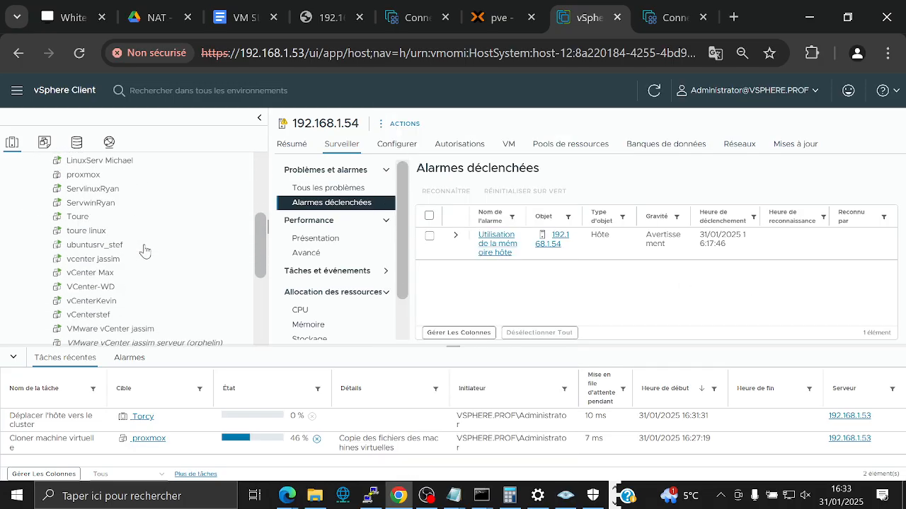
scroll(145, 251, "down", 5)
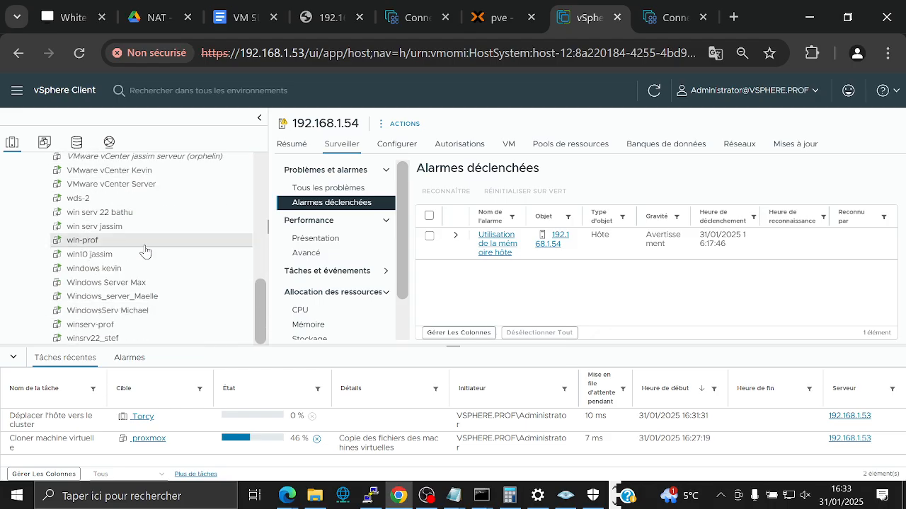
left_click(93, 241)
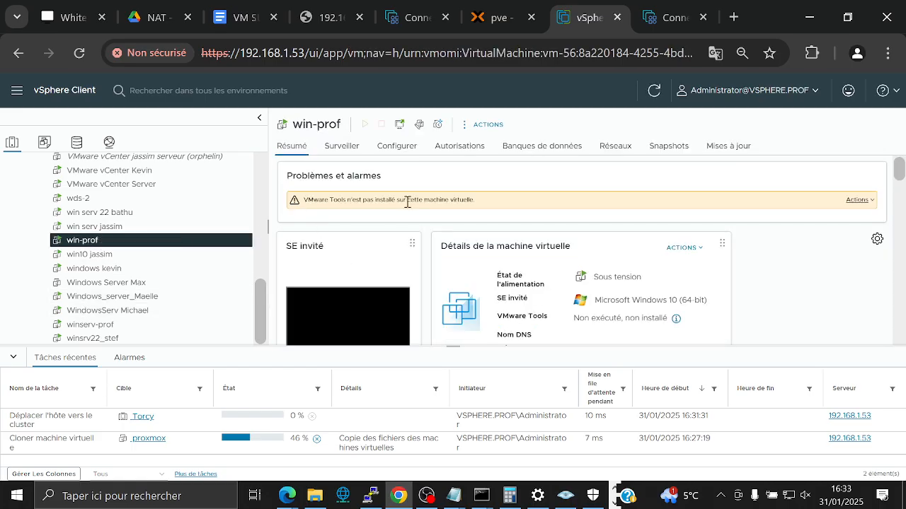
scroll(450, 189, "down", 2)
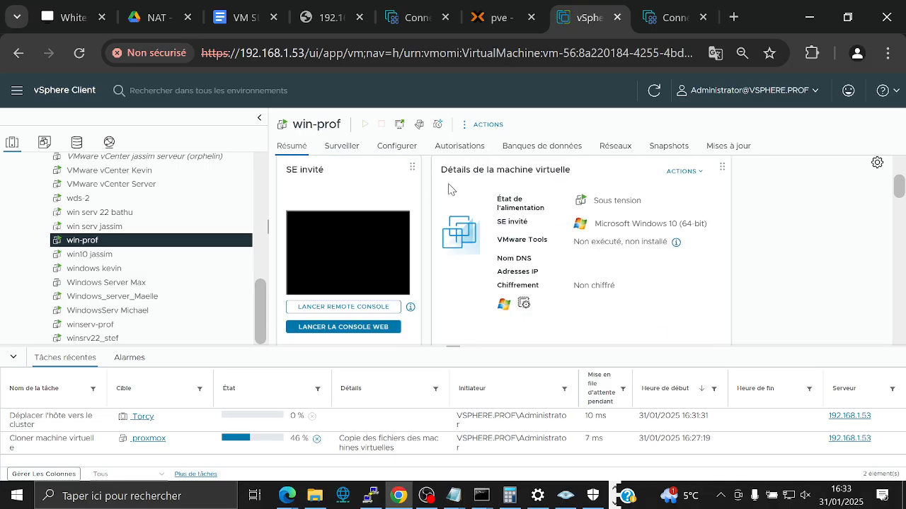
scroll(447, 190, "up", 2)
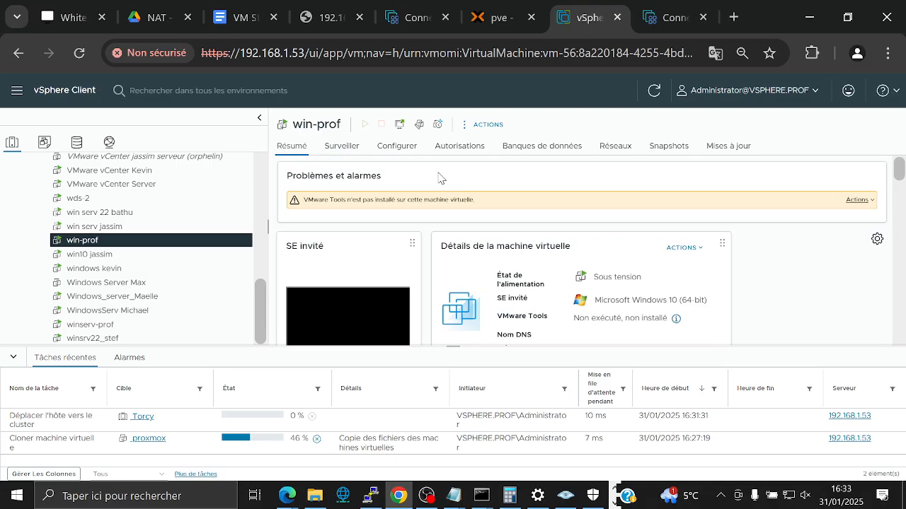
left_click(330, 148)
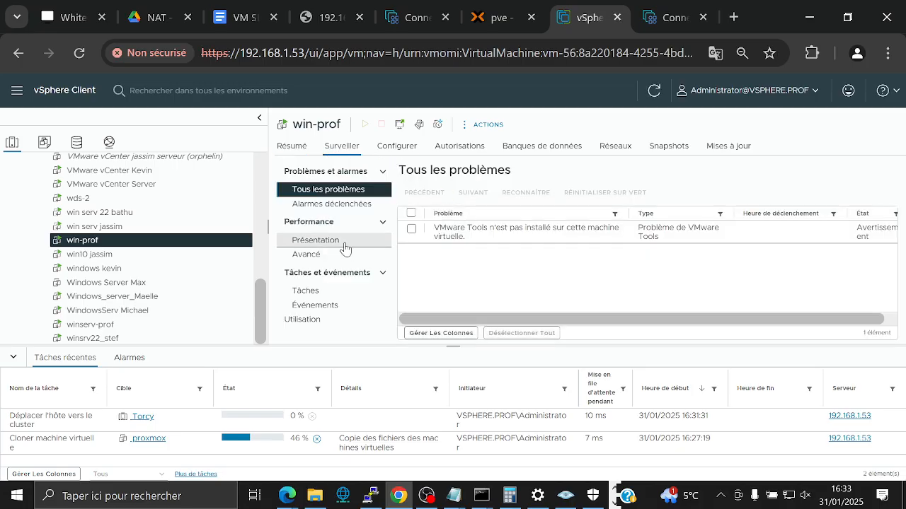
- Check win-prof's task history, then scroll through winserv-prof's summary
left_click(327, 297)
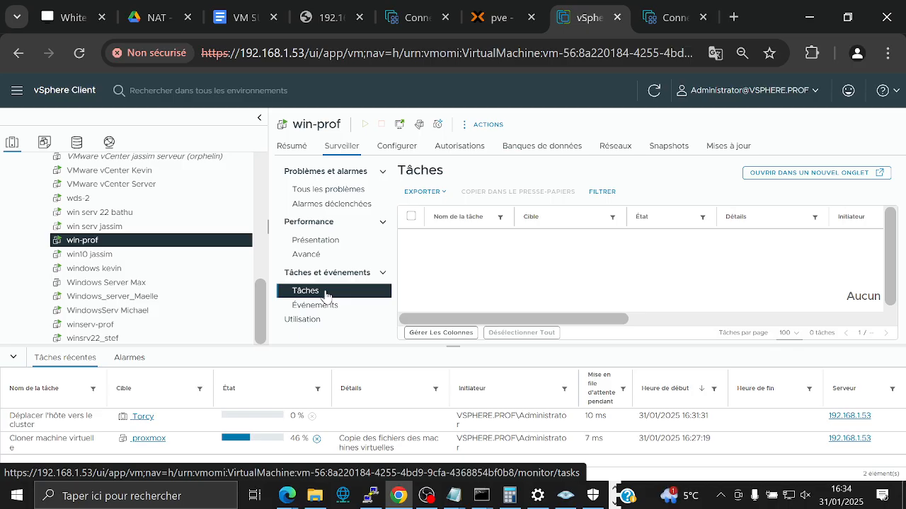
left_click(97, 325)
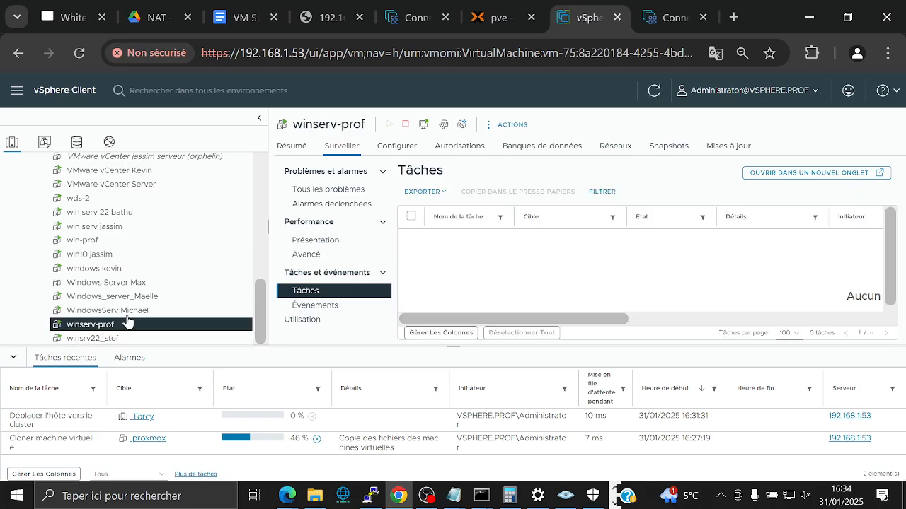
left_click(292, 146)
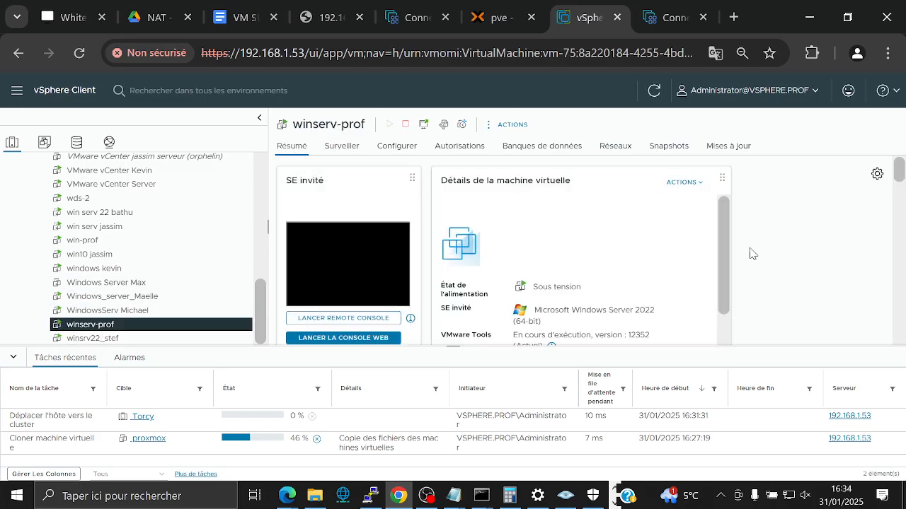
scroll(766, 243, "down", 5)
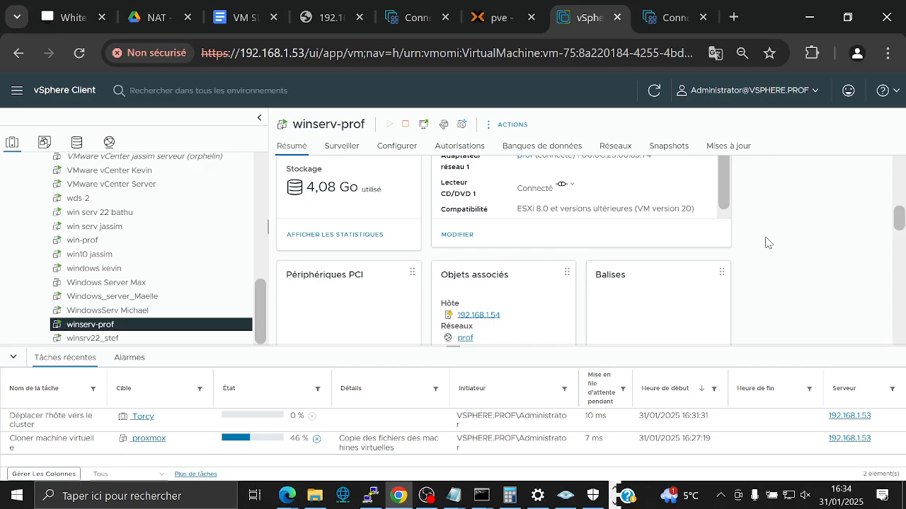
scroll(769, 243, "down", 5)
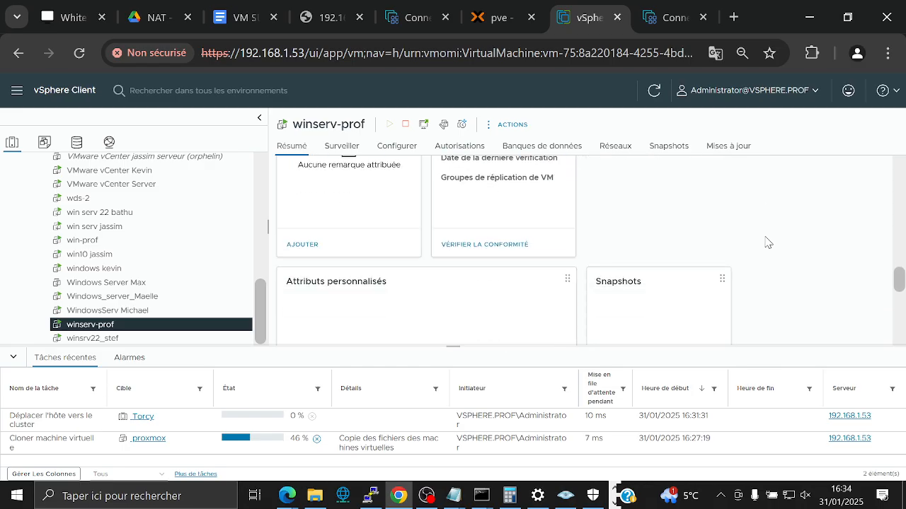
scroll(768, 243, "down", 2)
scroll(768, 242, "up", 3)
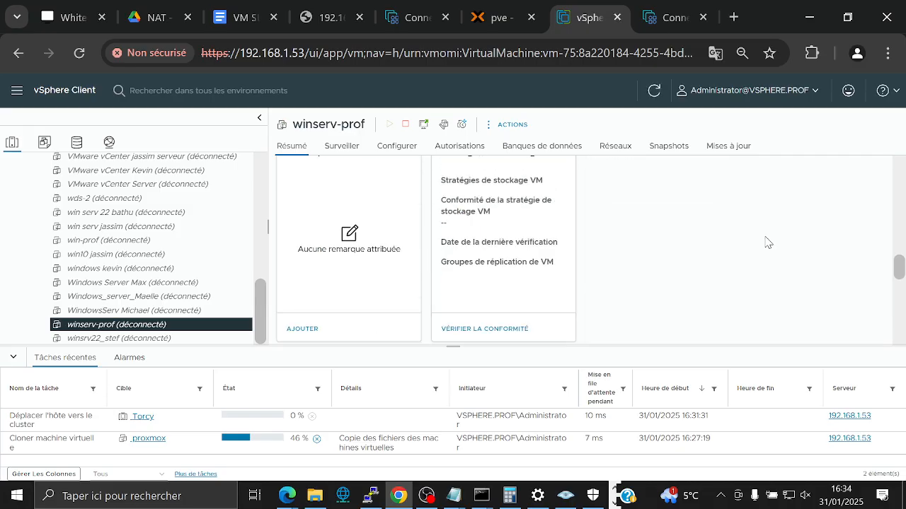
scroll(769, 242, "up", 3)
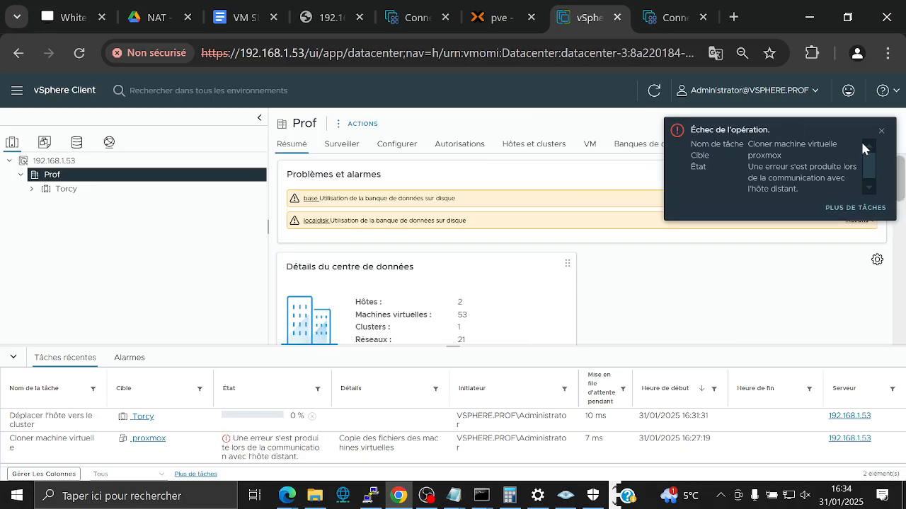
- Dismiss the clone failure notice, expand the Torcy cluster and reload the page with F5
scroll(852, 165, "down", 1)
scroll(852, 166, "up", 1)
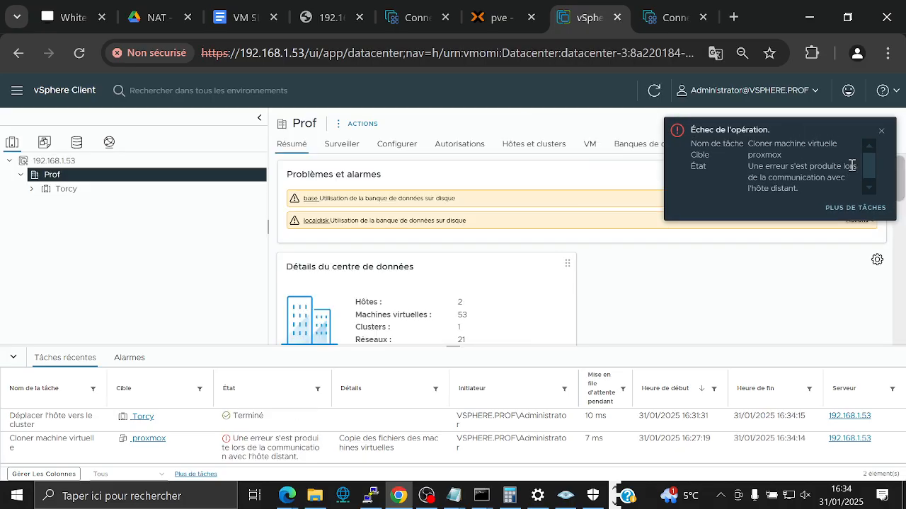
left_click(881, 134)
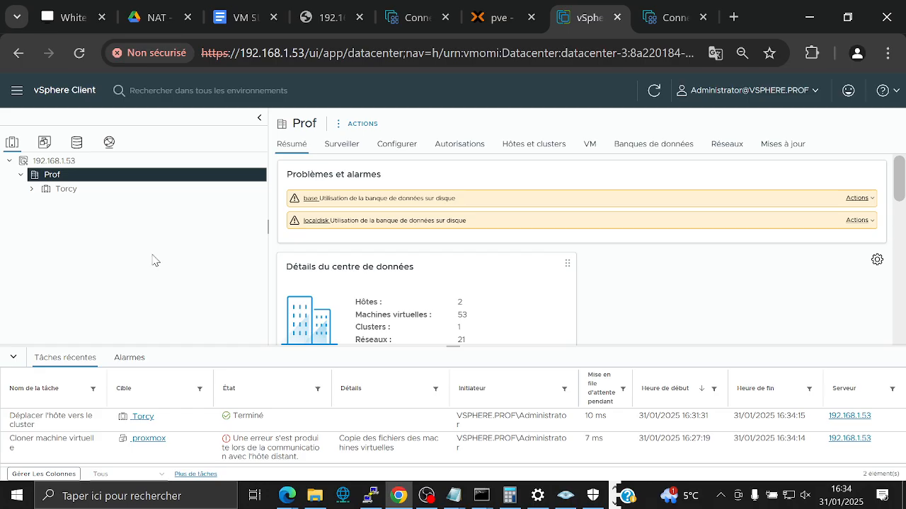
left_click(32, 189)
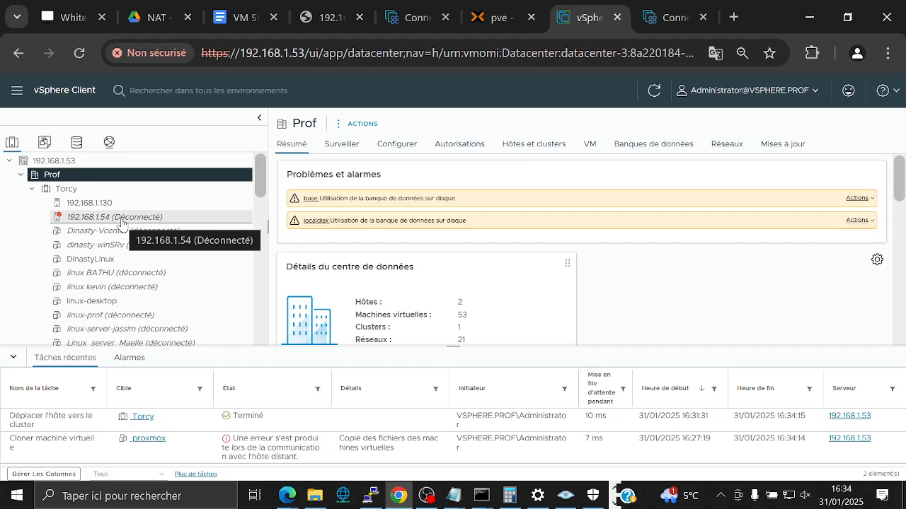
key("F5")
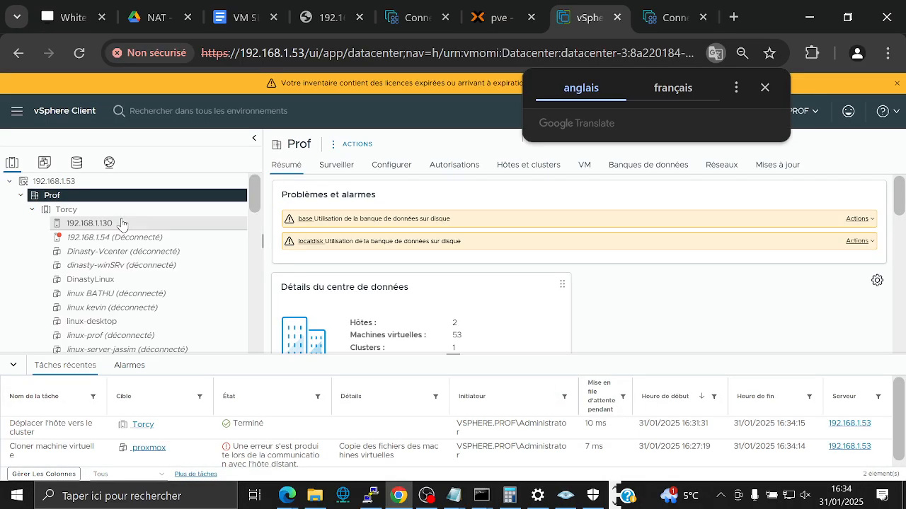
- Start reconnecting host 192.168.1.54 via Connexion > Connecter and accept its address and location
left_click(101, 242)
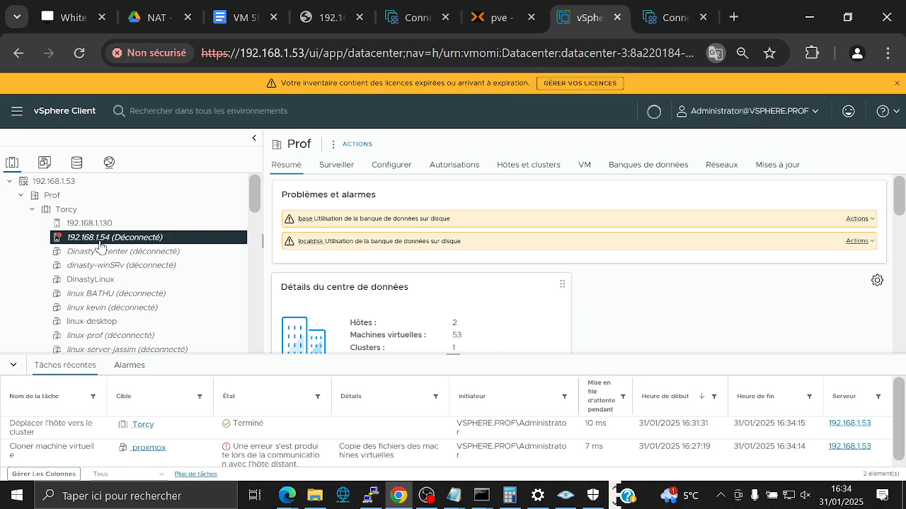
right_click(140, 242)
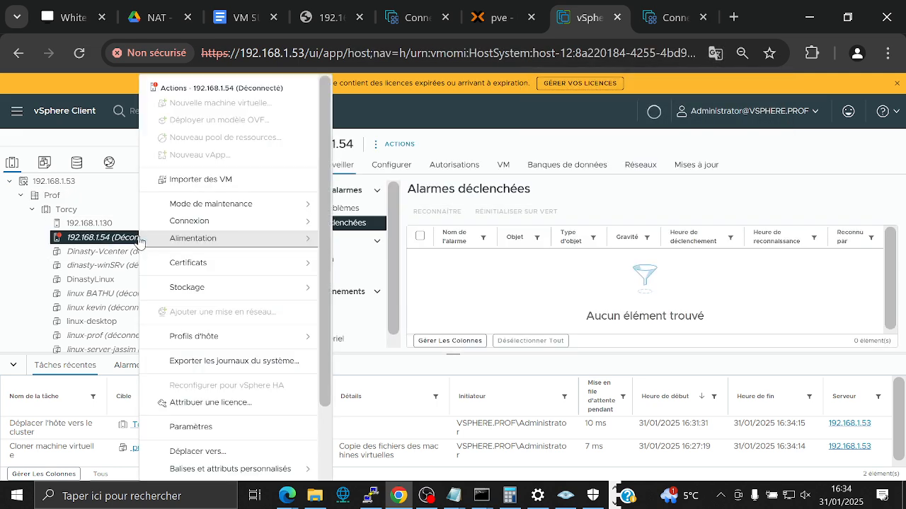
mouse_move(243, 225)
left_click(340, 229)
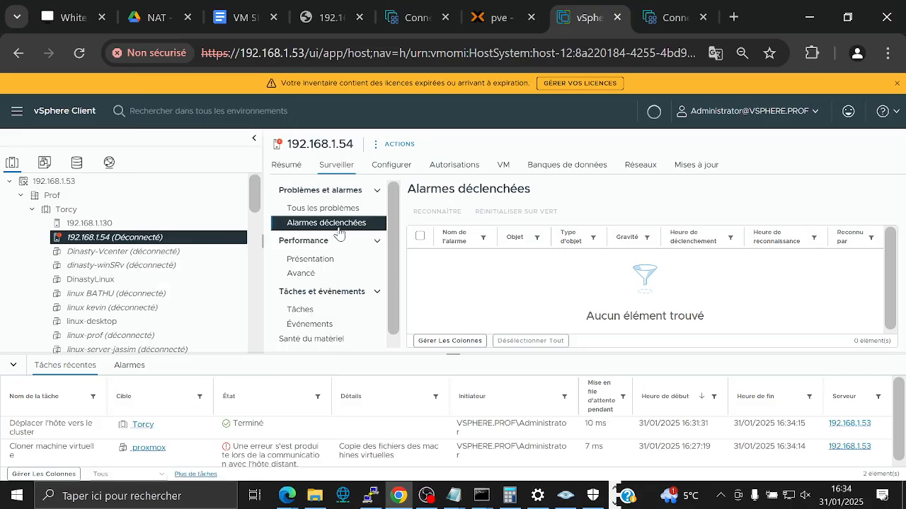
left_click(580, 338)
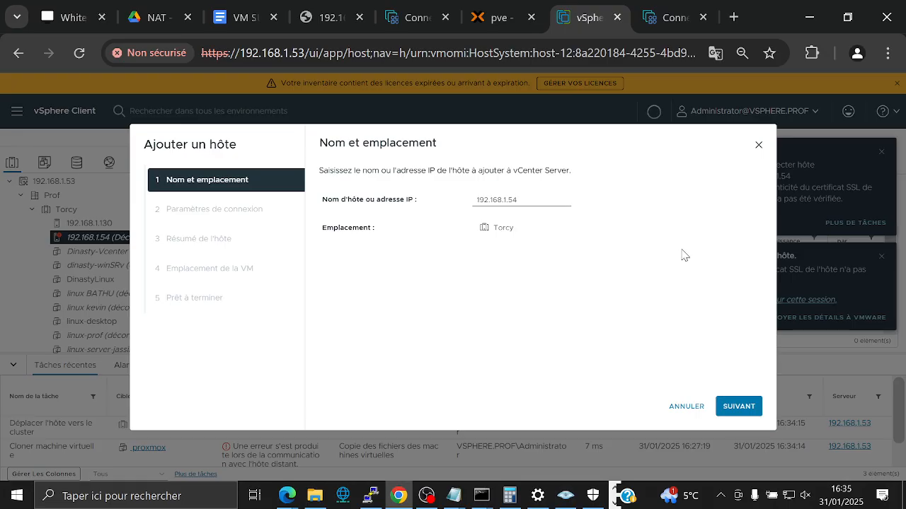
left_click(739, 409)
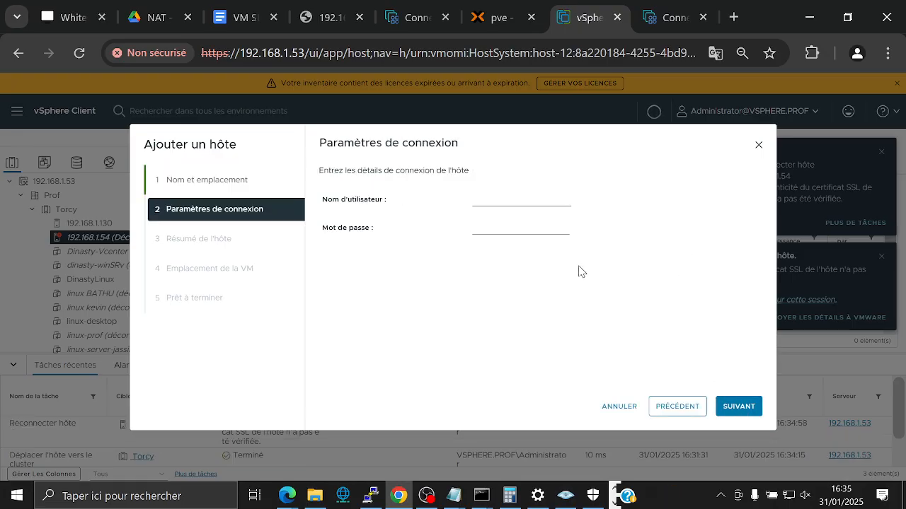
- Enter the root username and the host's password, then trust its security certificate
left_click(509, 204)
type("root")
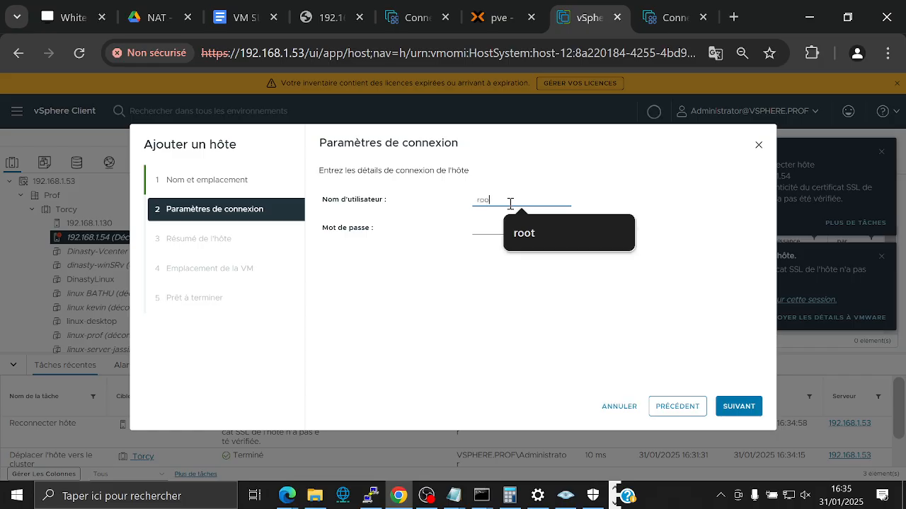
key("Tab")
type("aaa")
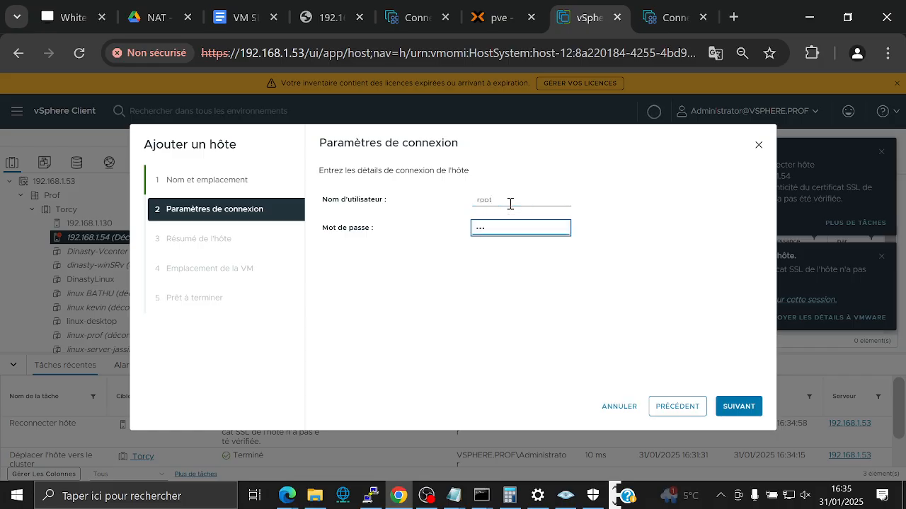
type("aaaaaa")
left_click(741, 401)
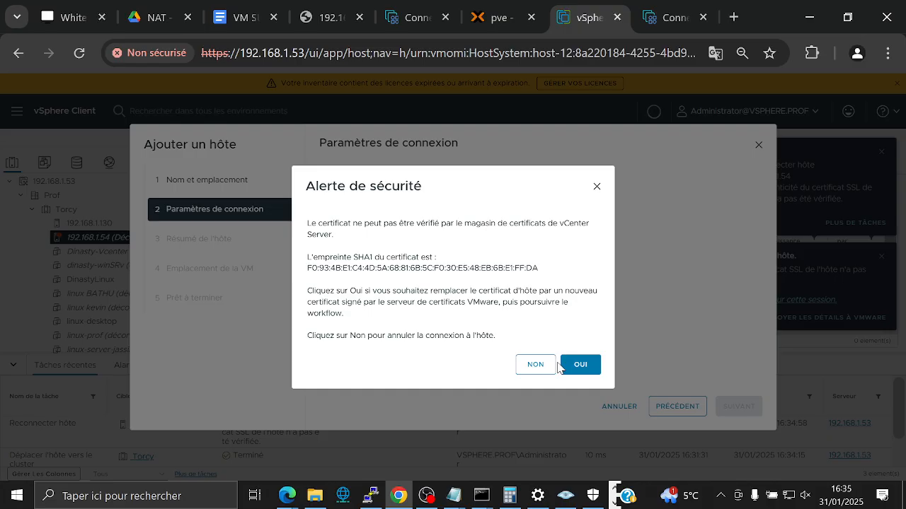
left_click(570, 367)
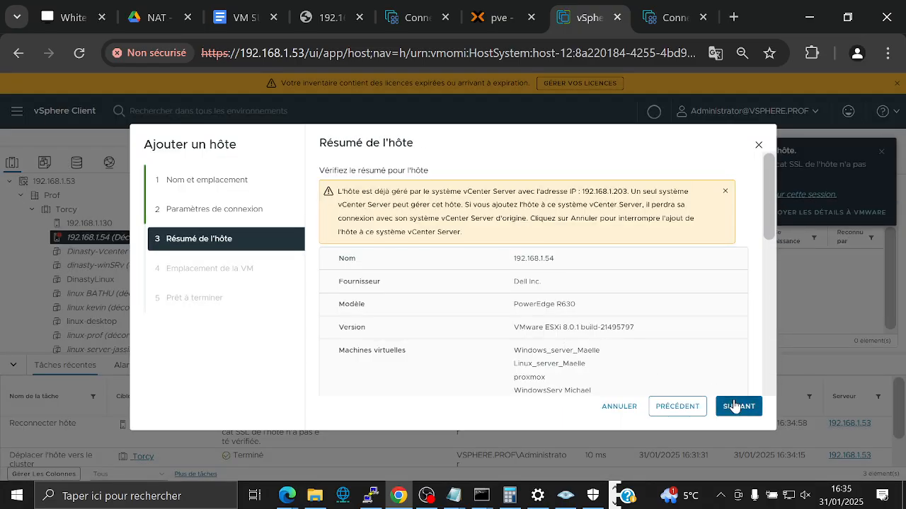
- Keep Prof as the VM location, finish adding the host, and dismiss the failure notification
left_click(736, 405)
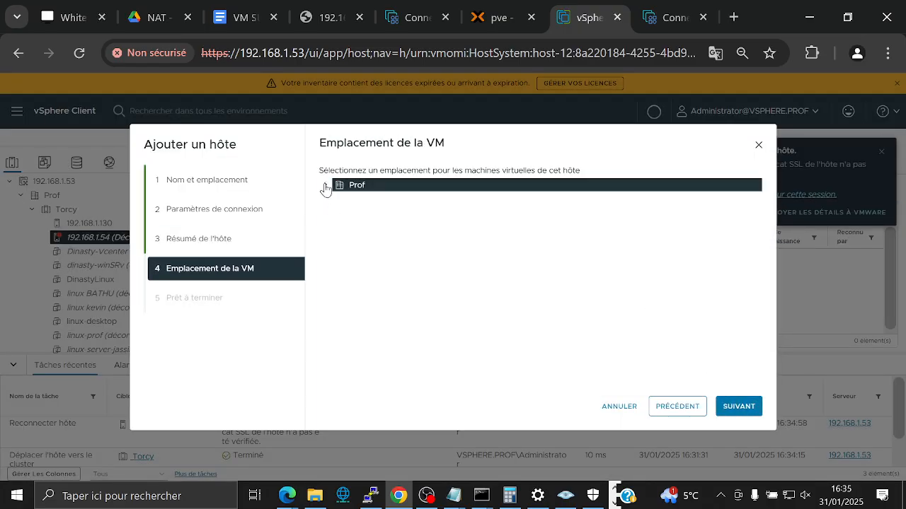
left_click(325, 185)
left_click(738, 406)
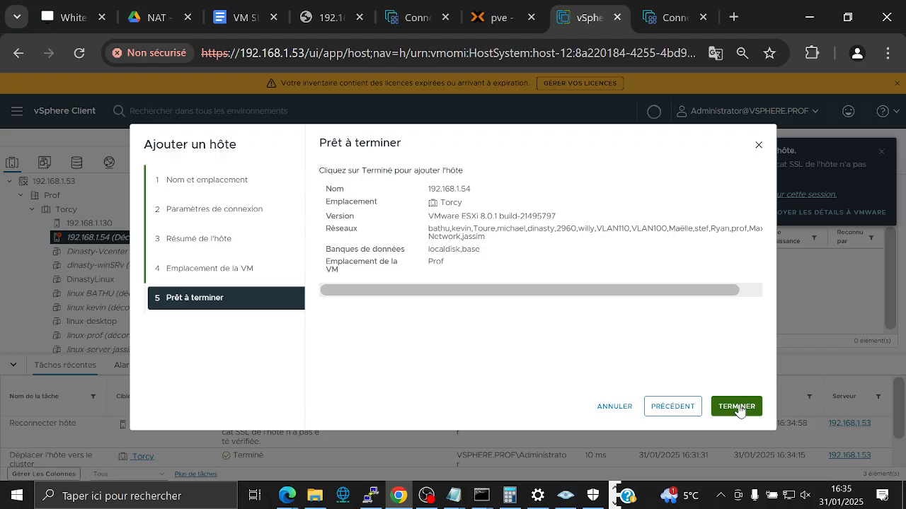
left_click(736, 407)
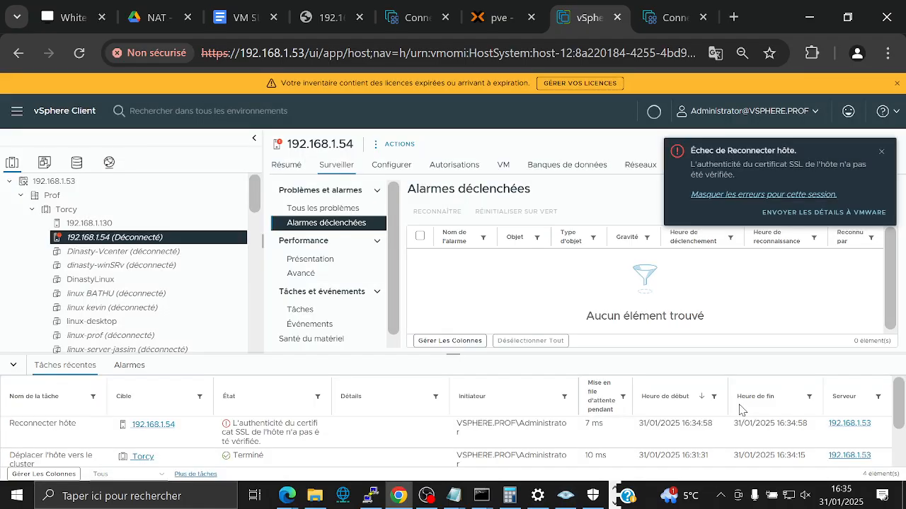
left_click(881, 150)
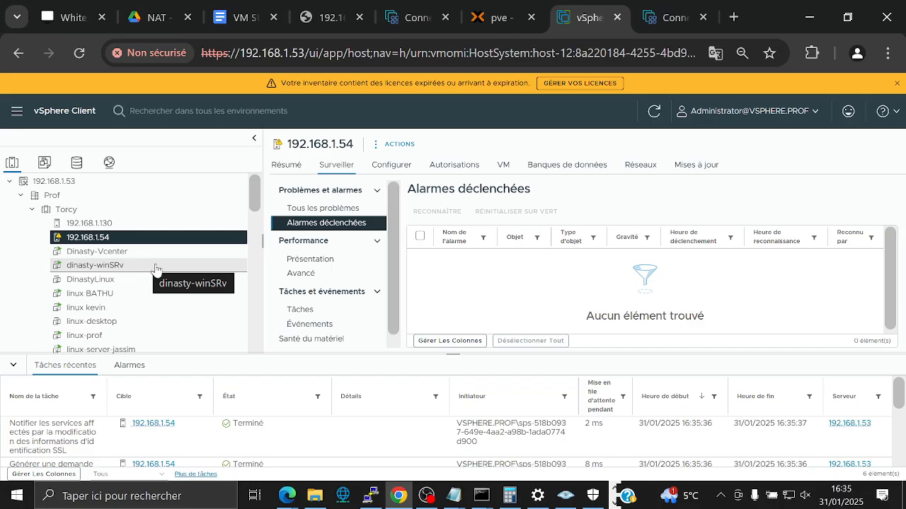
- Scroll the inventory tree down toward the pfsense virtual machine
scroll(154, 264, "down", 2)
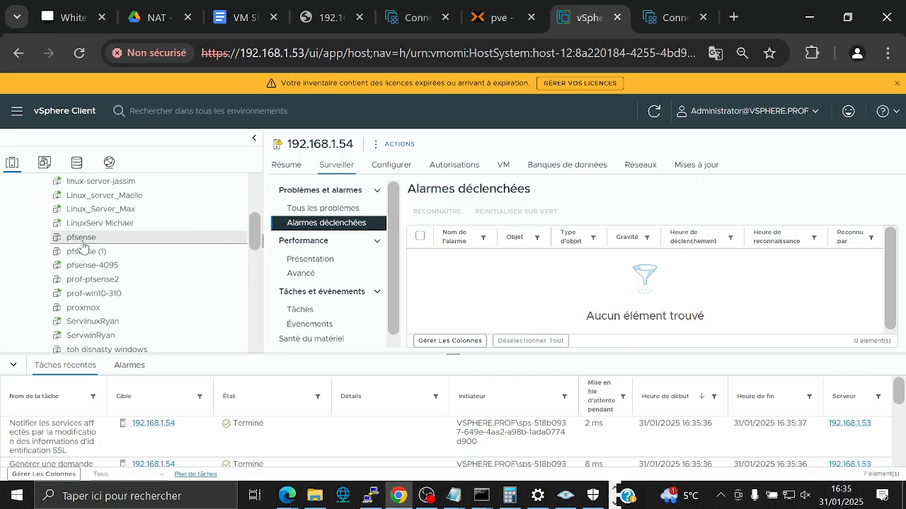
- Start cloning pfsense to a virtual machine named 'pfsense-clone' in the Prof folder
right_click(83, 242)
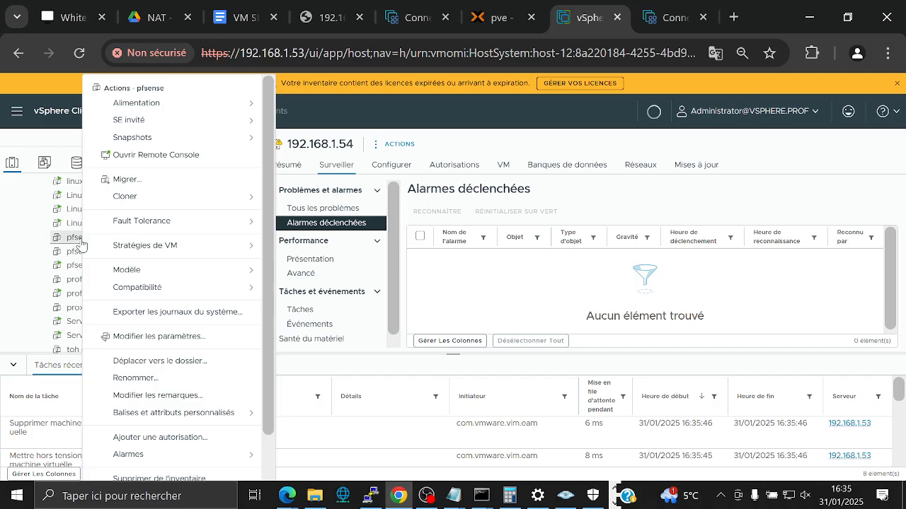
mouse_move(200, 196)
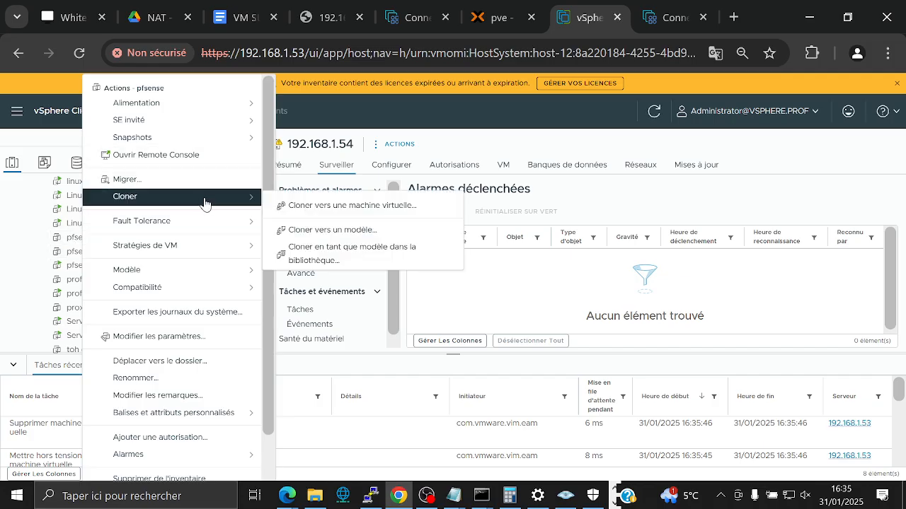
left_click(320, 207)
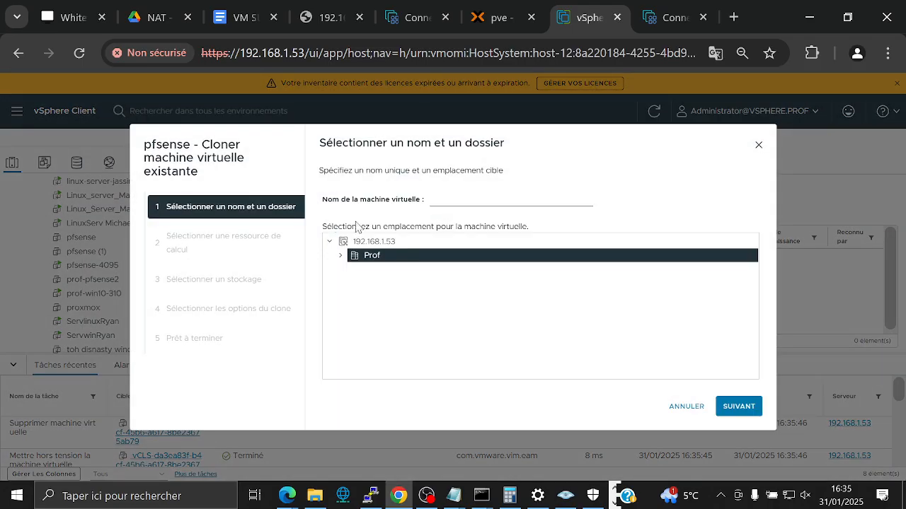
left_click(478, 204)
type("pfsense-clone")
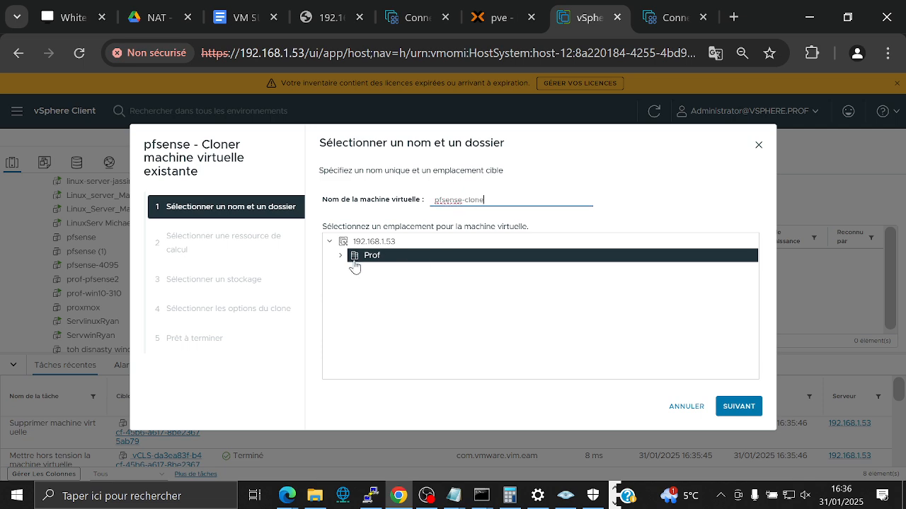
left_click(341, 256)
left_click(751, 413)
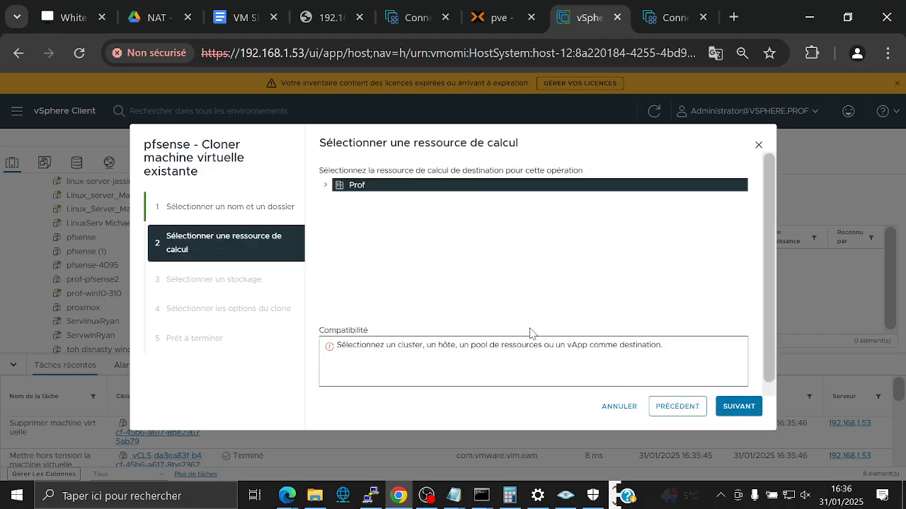
- Place the clone on Torcy host 192.168.1.130 with the iso datastore, then finish
left_click(326, 185)
left_click(337, 200)
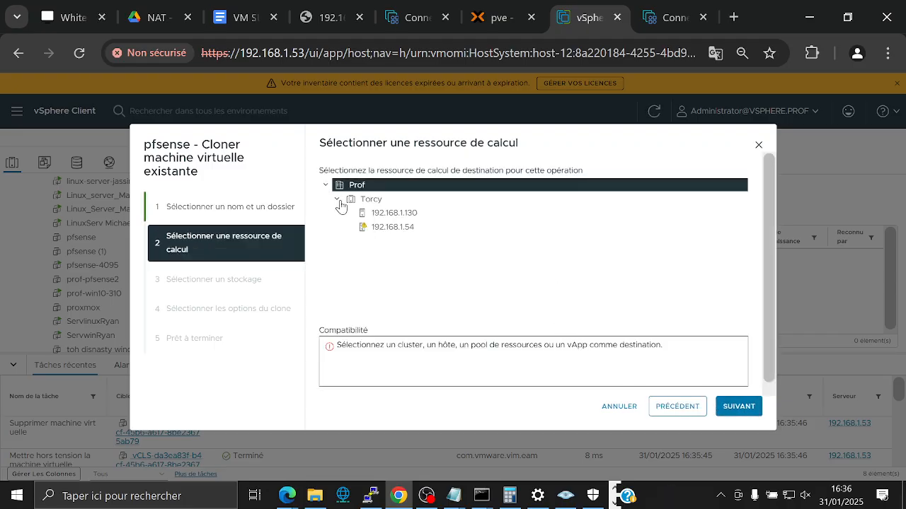
left_click(403, 214)
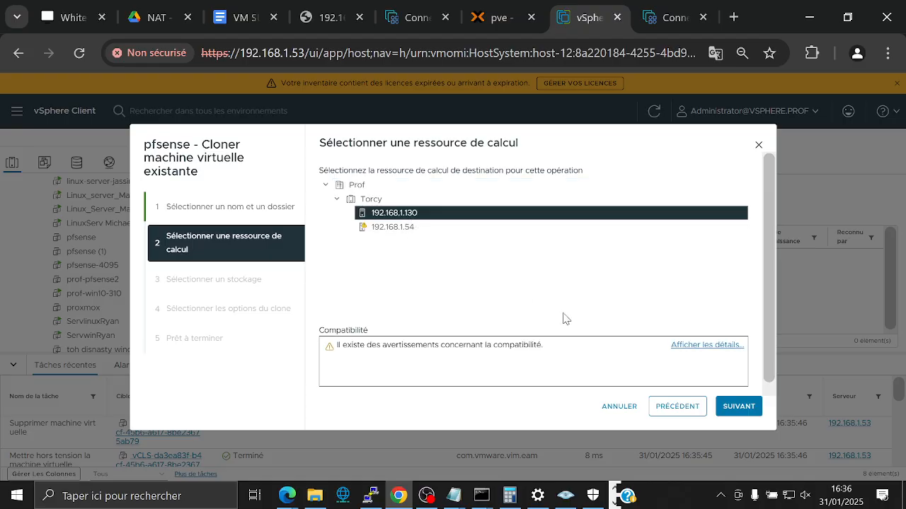
left_click(751, 412)
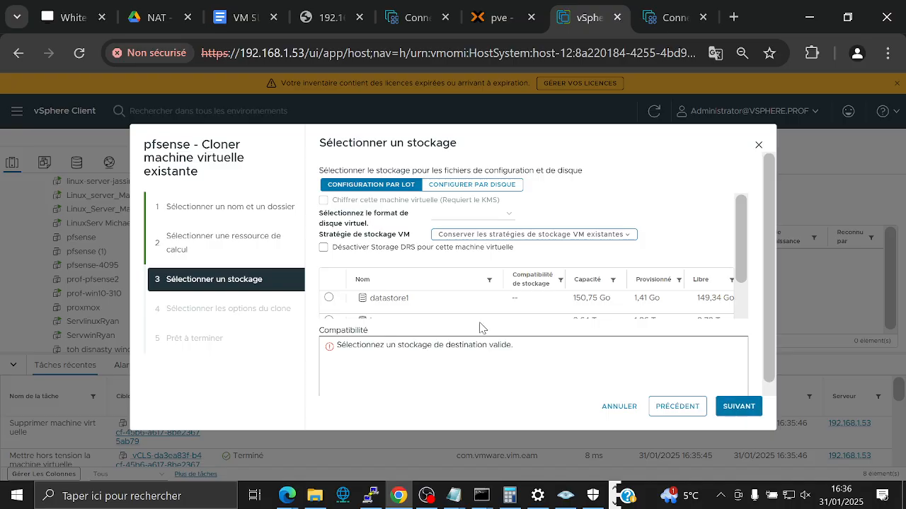
scroll(423, 306, "down", 1)
left_click(329, 274)
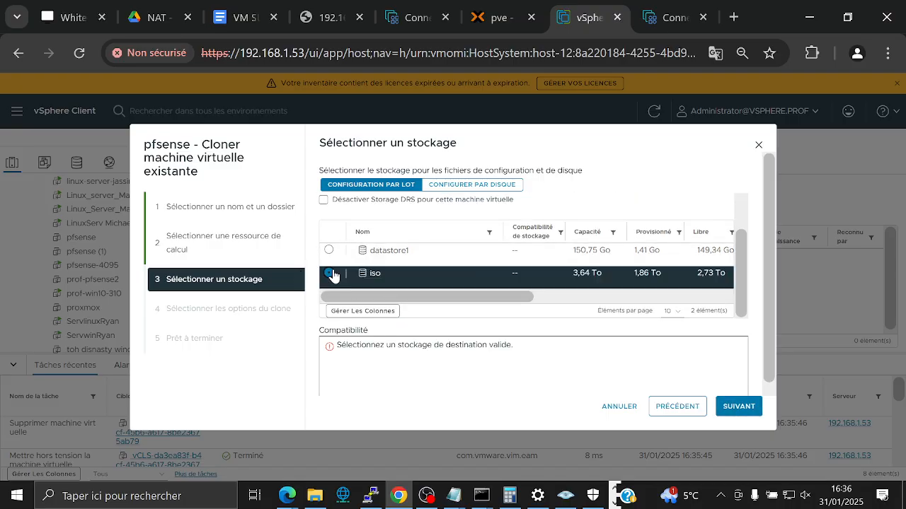
left_click(751, 405)
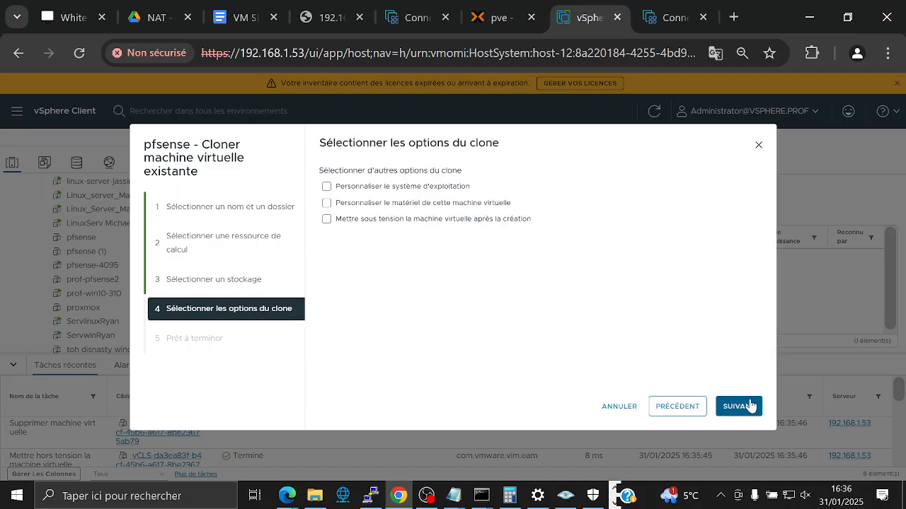
left_click(751, 406)
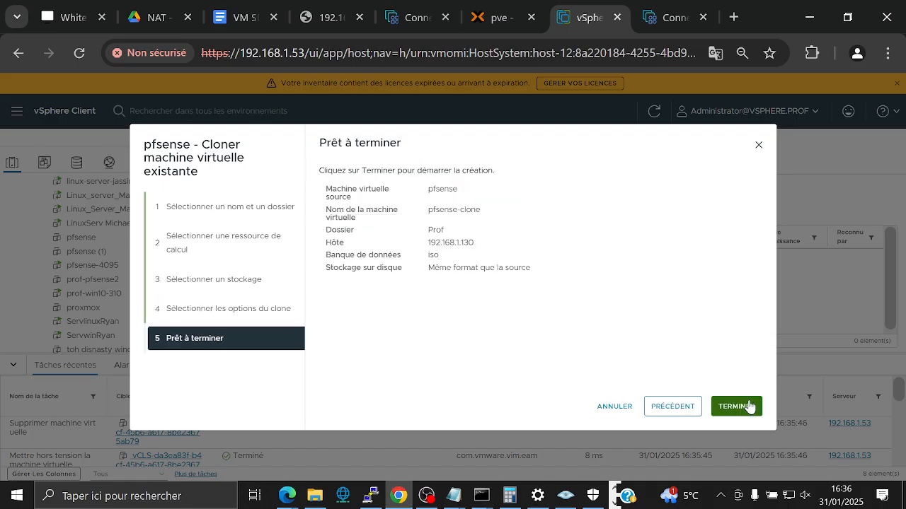
left_click(749, 405)
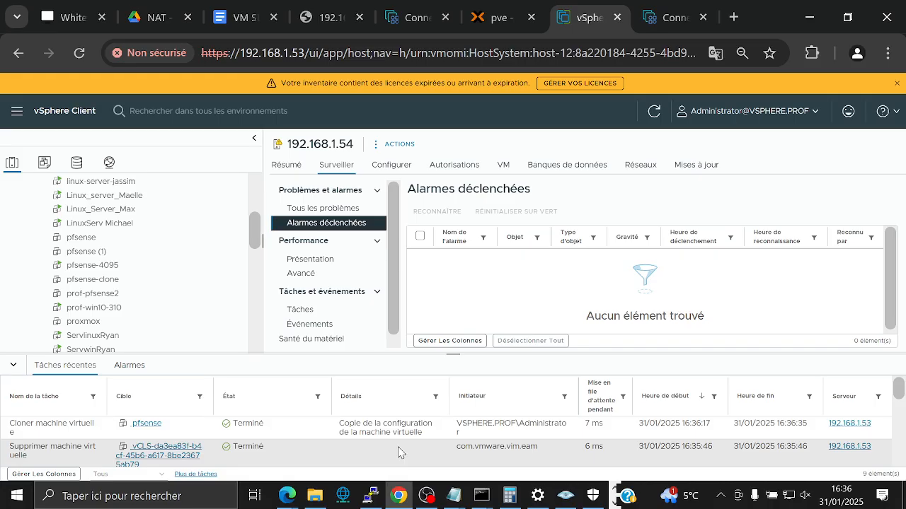
- Start cloning proxmox to a new virtual machine named 'prox3'
right_click(81, 324)
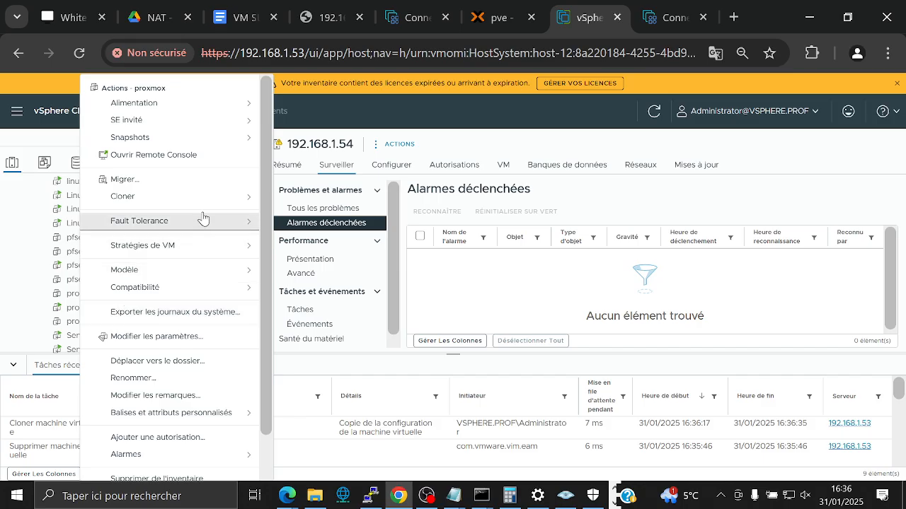
mouse_move(206, 205)
left_click(334, 206)
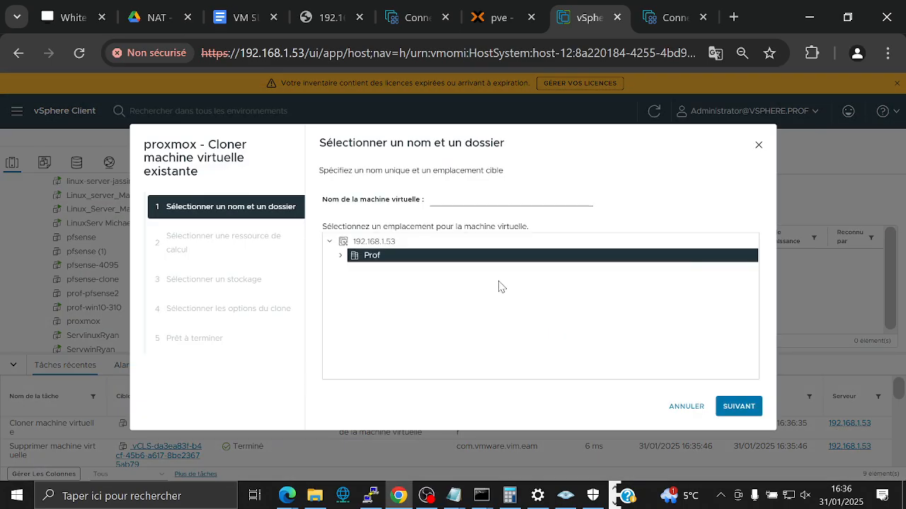
left_click(468, 203)
type("prox3")
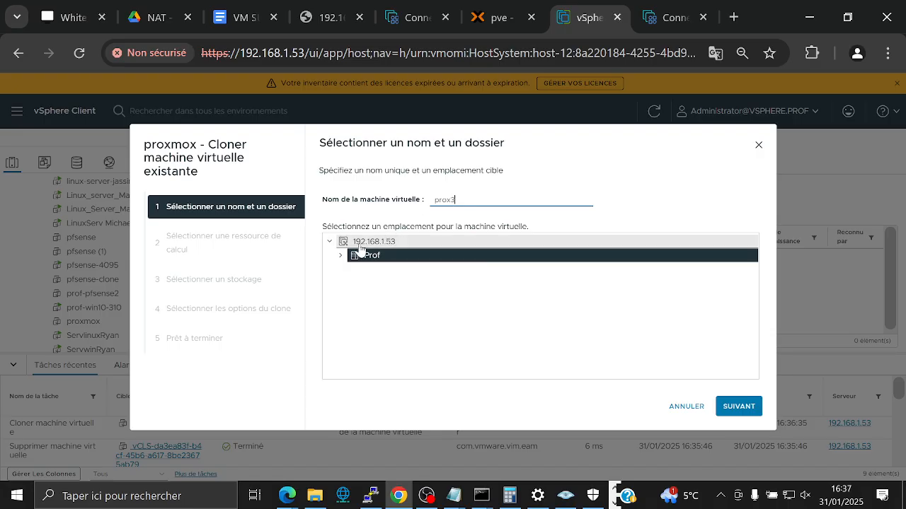
left_click(739, 406)
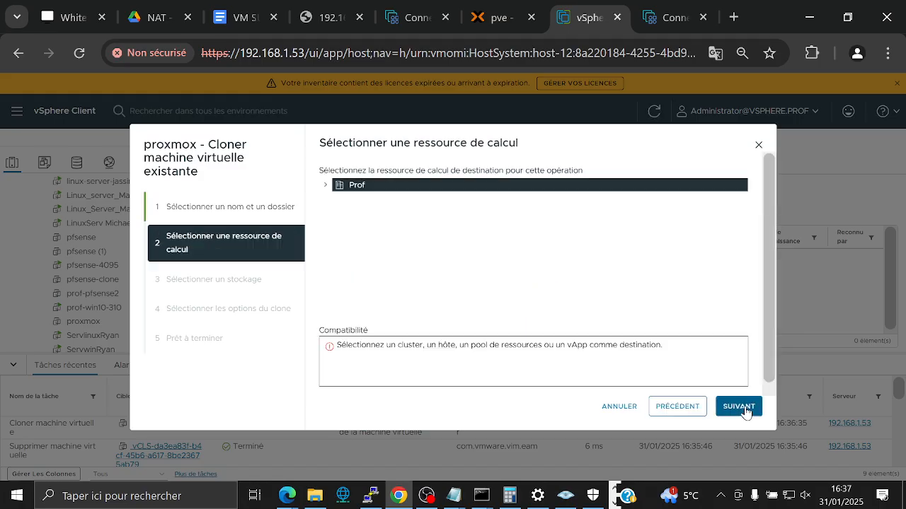
- Target Torcy host 192.168.1.130 and the iso datastore, then finish the prox3 clone
left_click(326, 184)
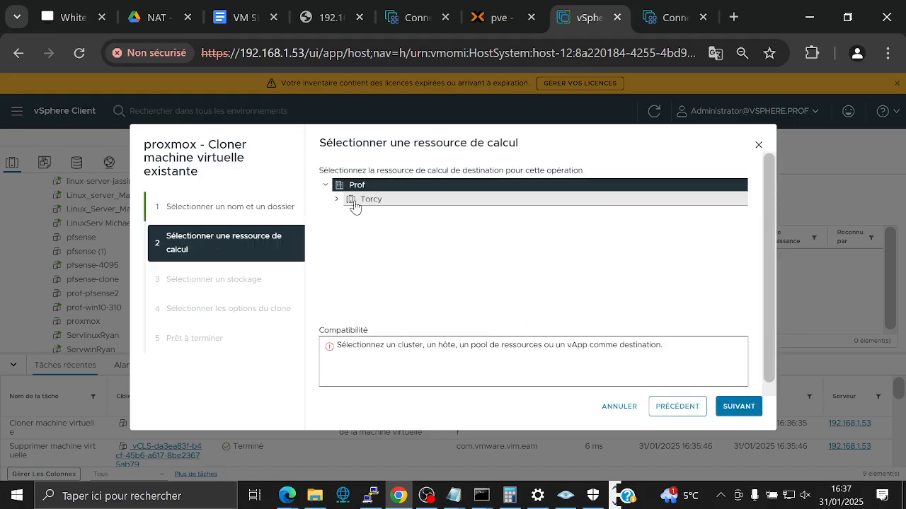
left_click(340, 203)
left_click(337, 199)
left_click(375, 210)
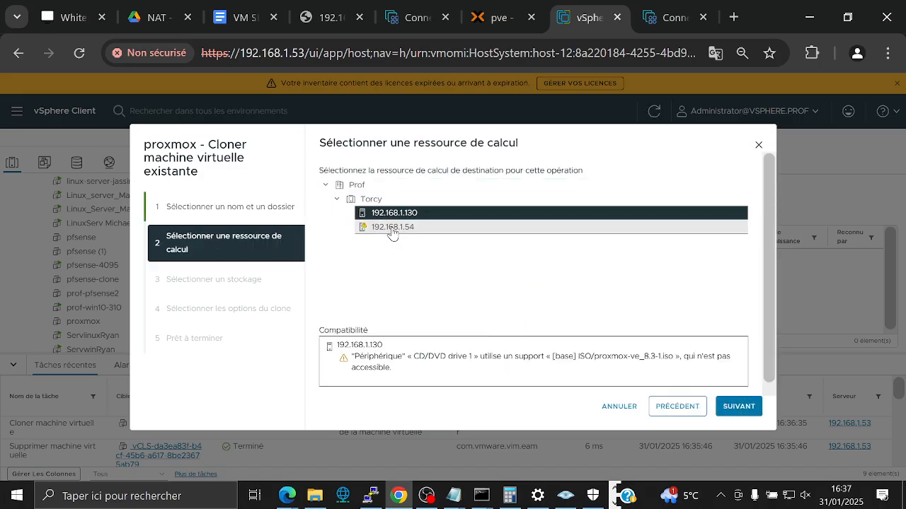
left_click(738, 406)
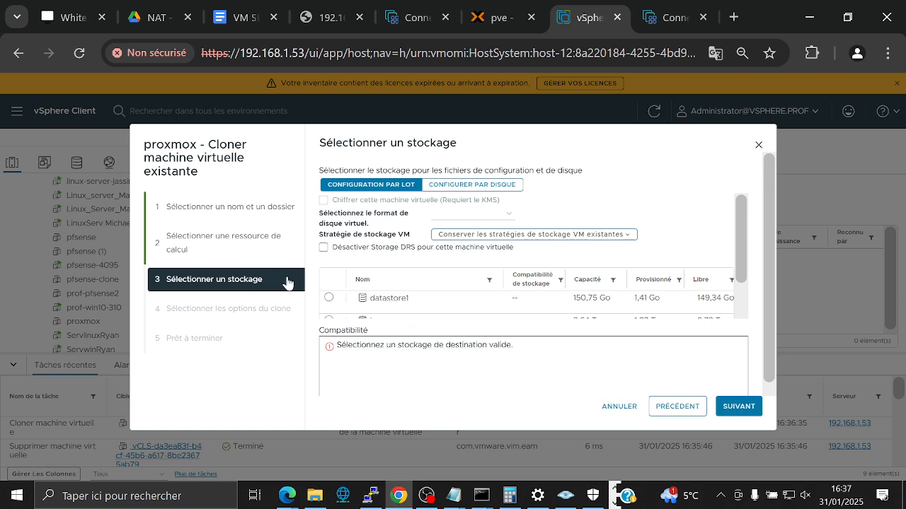
left_click(330, 318)
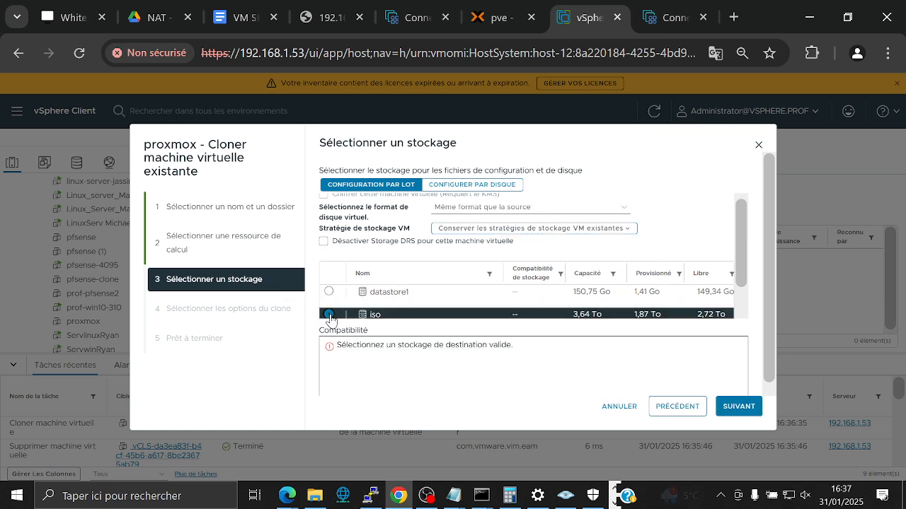
left_click(743, 409)
left_click(745, 408)
left_click(741, 406)
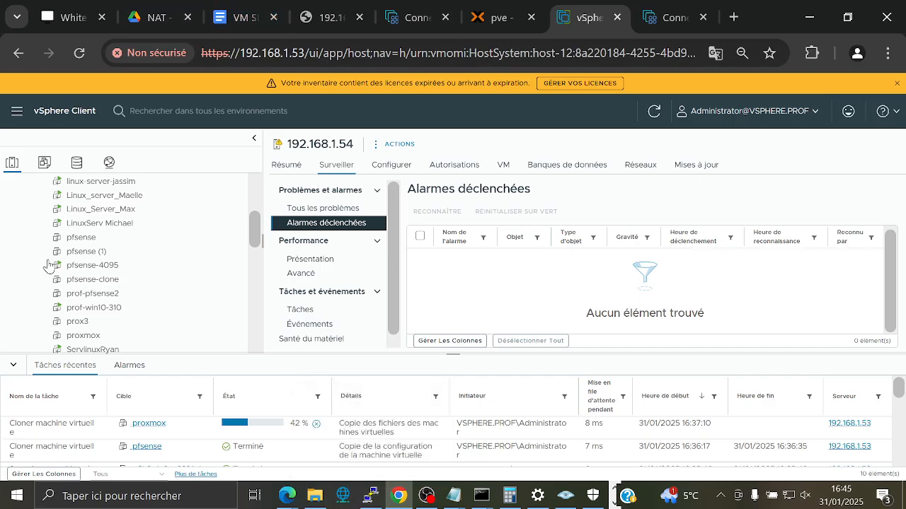
- Collapse the Torcy cluster in the inventory and open a new browser tab
scroll(48, 265, "up", 3)
left_click(33, 209)
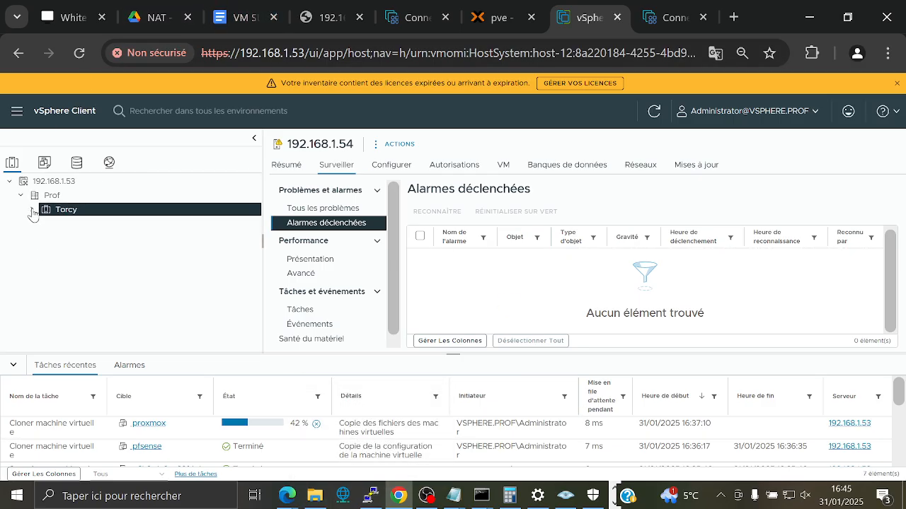
left_click(733, 17)
left_click(632, 52)
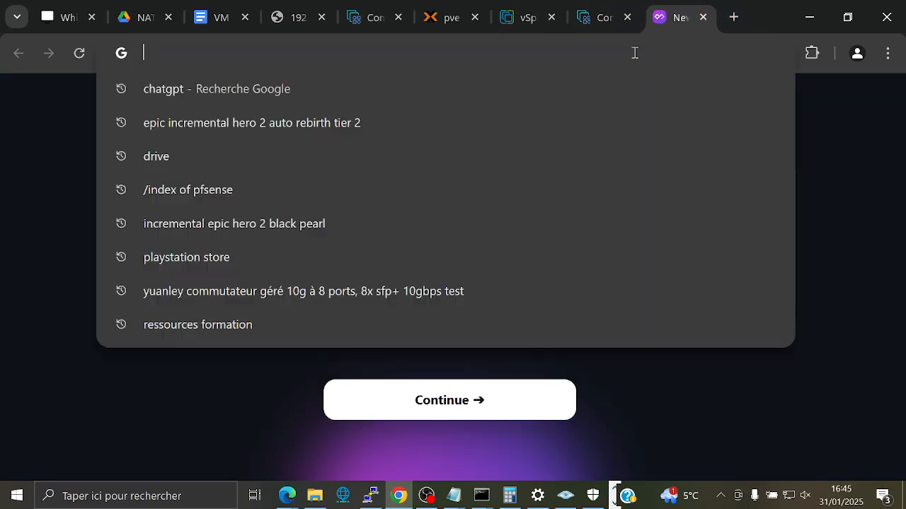
type("88")
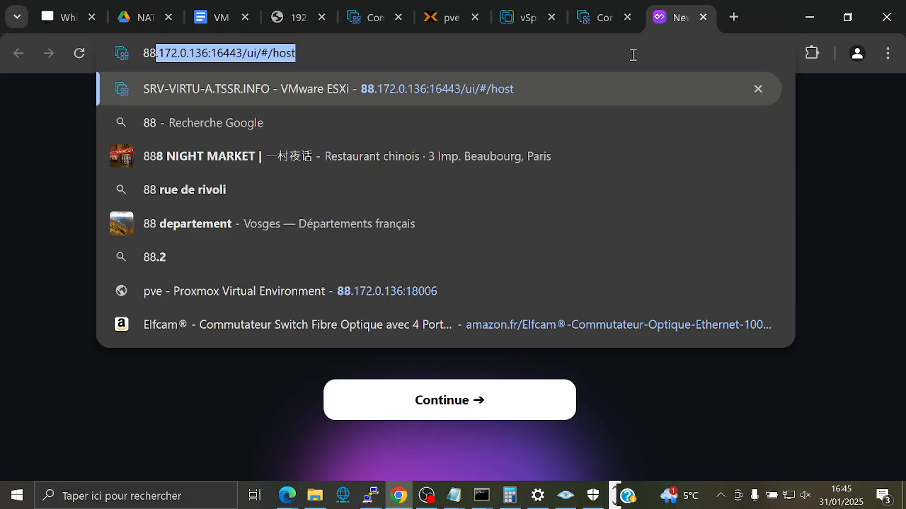
key("End")
key("BackSpace")
key("BackSpace")
key("BackSpace")
key("BackSpace")
key("BackSpace")
key("BackSpace")
key("BackSpace")
key("BackSpace")
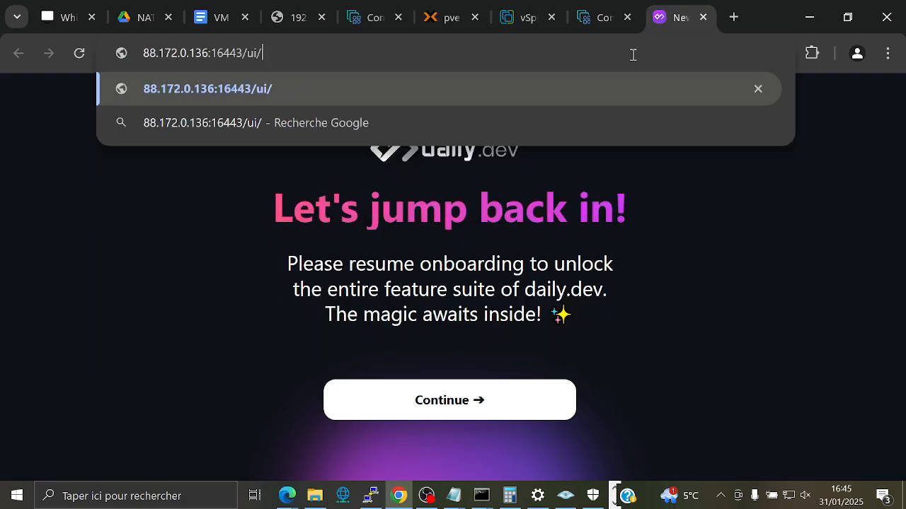
key("BackSpace")
key("BackSpace")
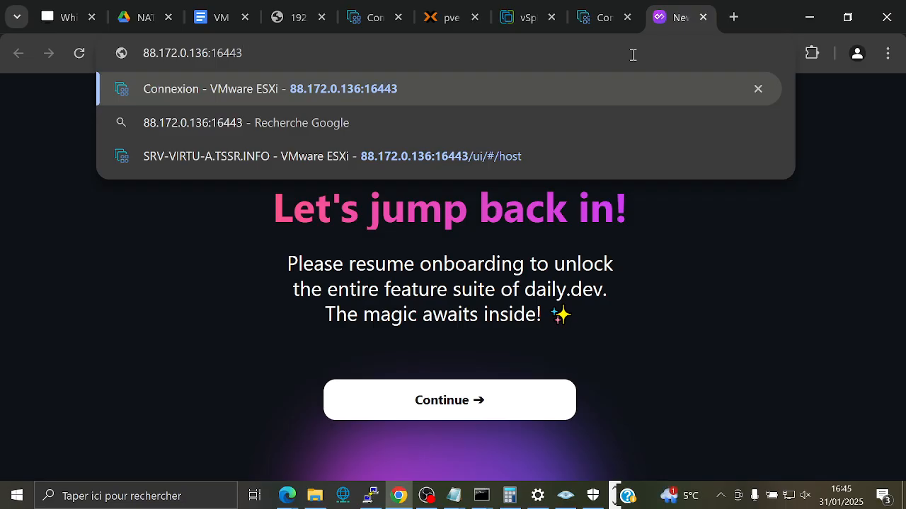
key("Return")
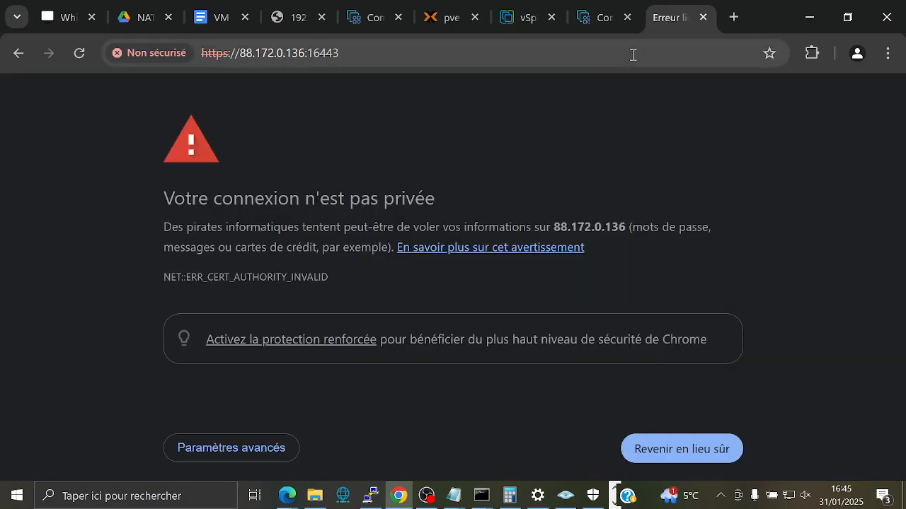
left_click(187, 451)
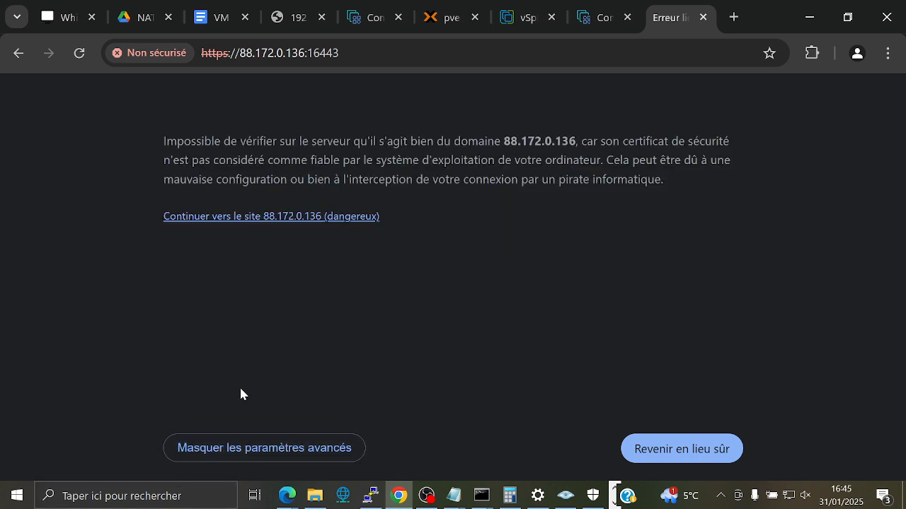
left_click(283, 218)
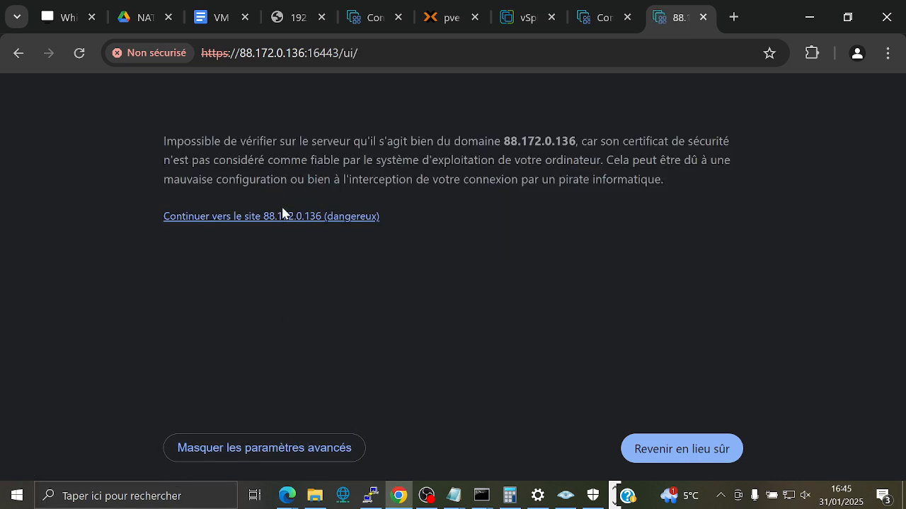